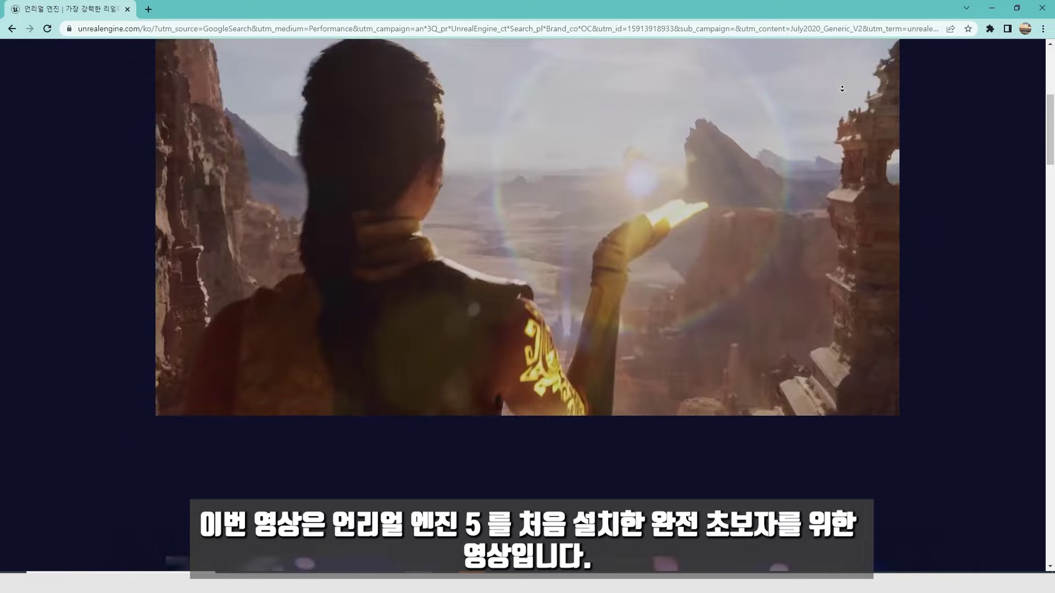
Look through the Unreal Engine home page down to the creator community section
scroll(841, 88, "down", 3)
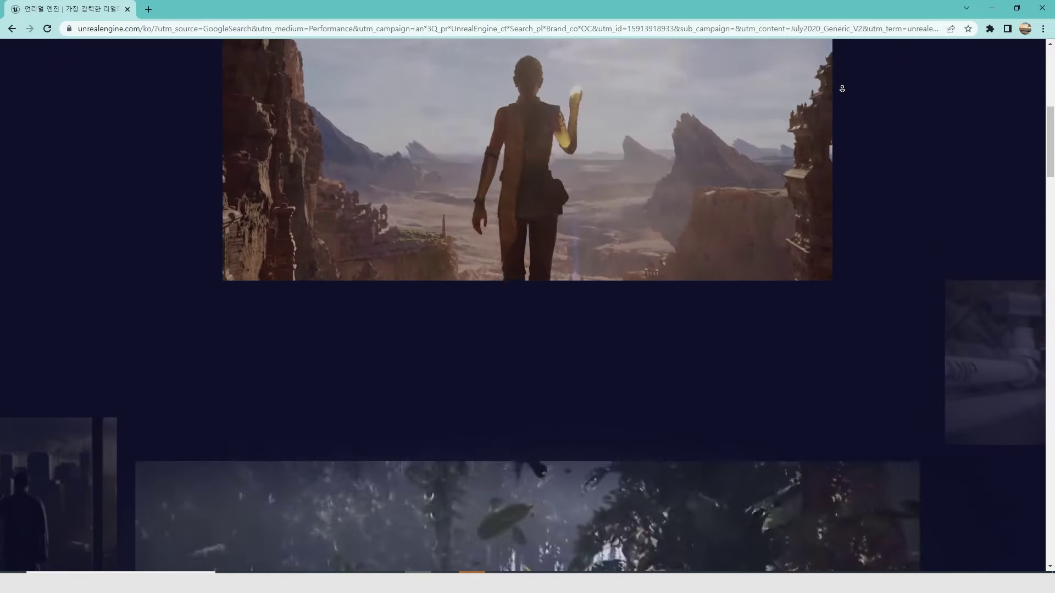
scroll(842, 89, "down", 3)
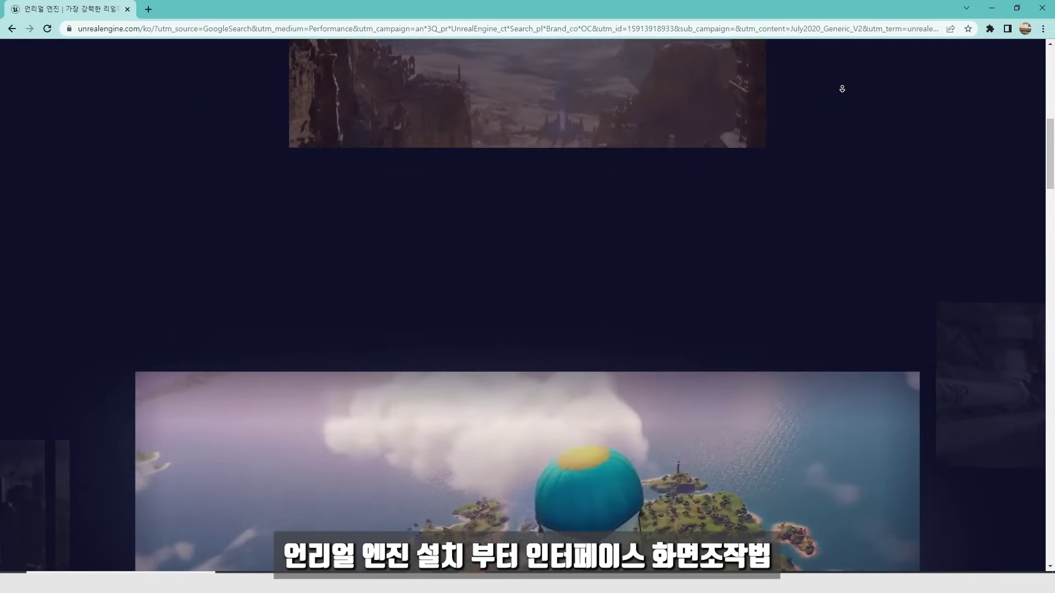
scroll(841, 88, "down", 2)
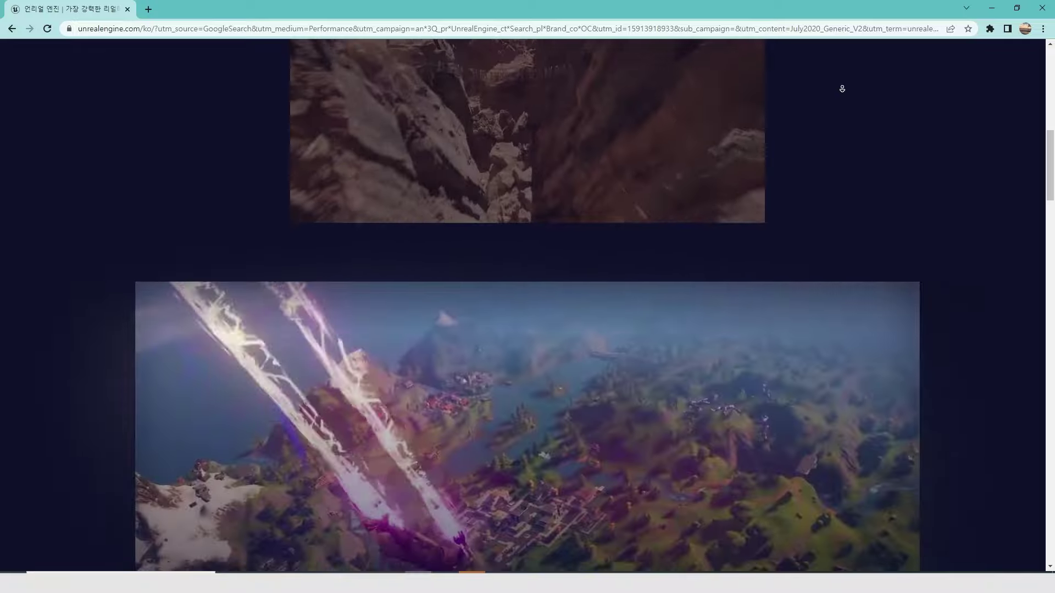
scroll(841, 88, "down", 1)
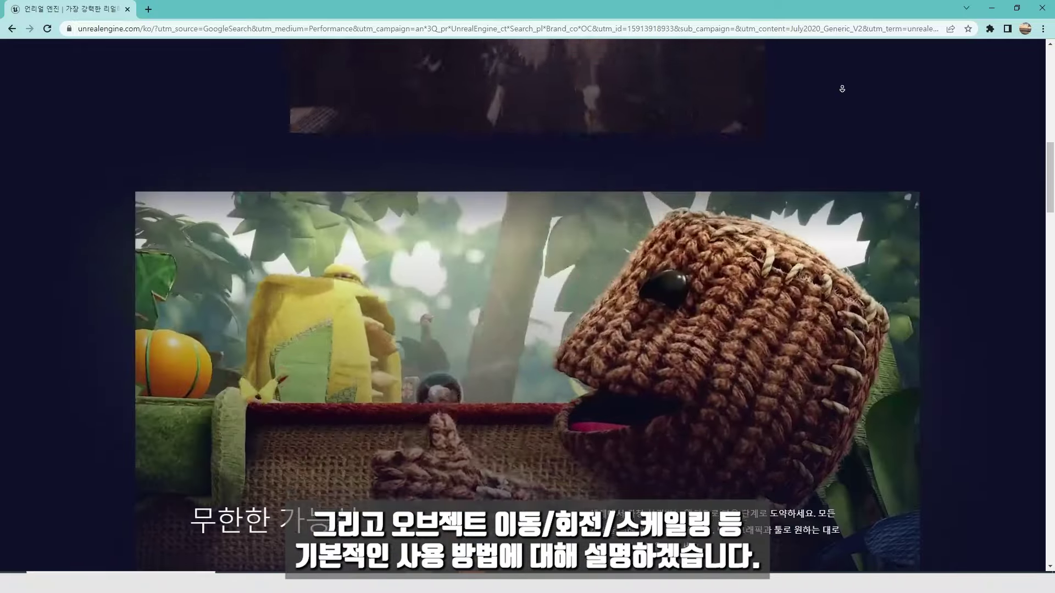
scroll(841, 89, "down", 4)
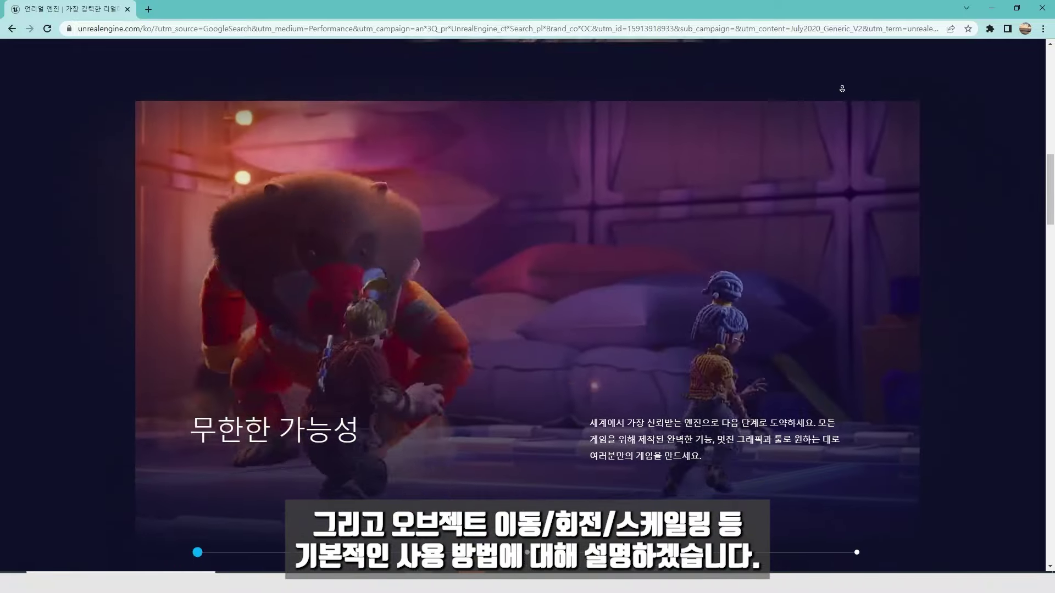
scroll(842, 89, "down", 8)
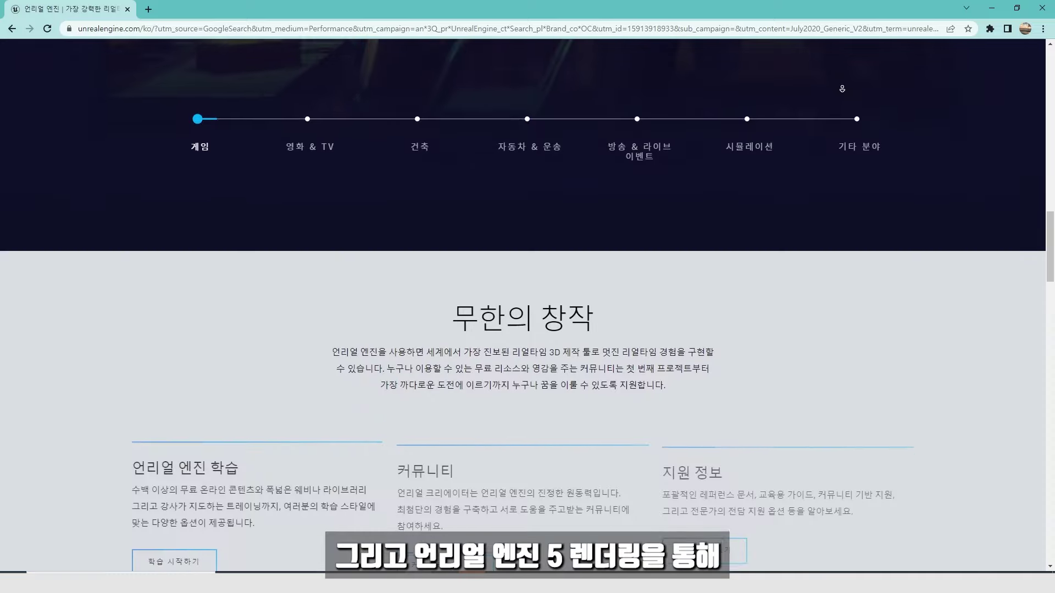
scroll(841, 88, "down", 2)
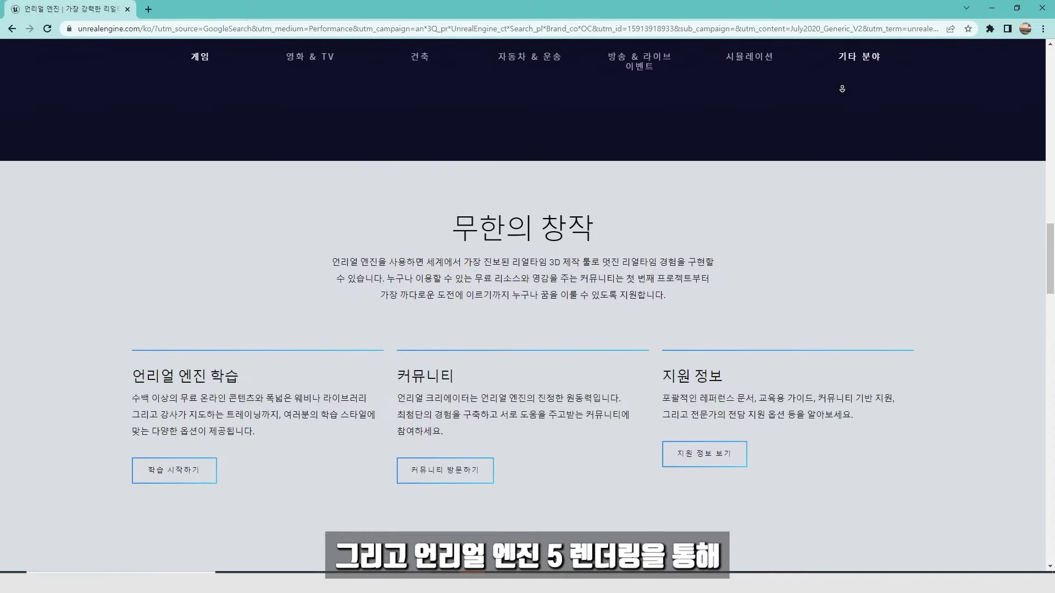
scroll(842, 89, "down", 2)
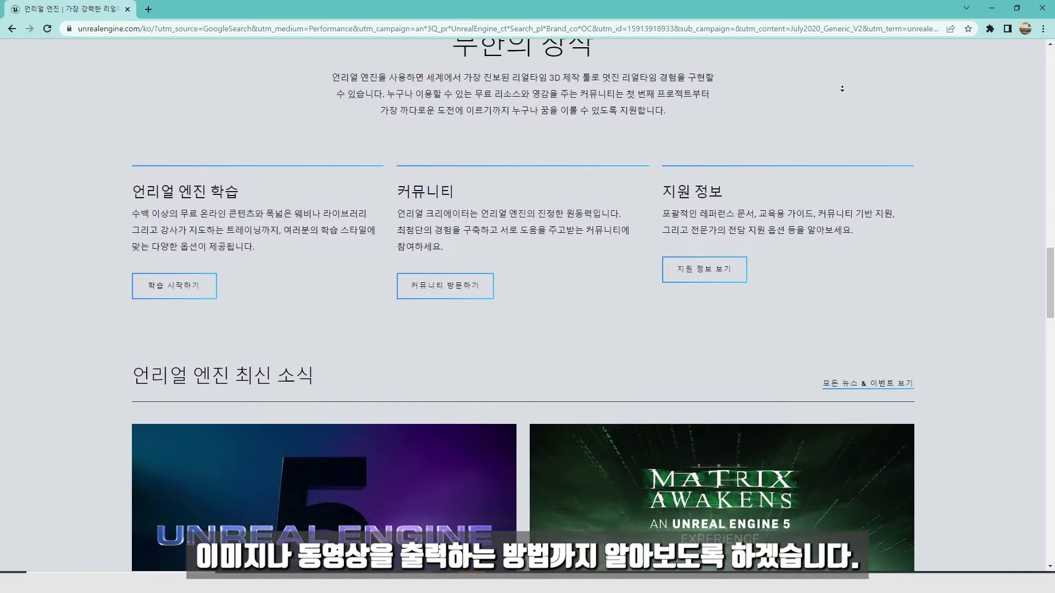
scroll(842, 88, "down", 4)
scroll(842, 88, "down", 2)
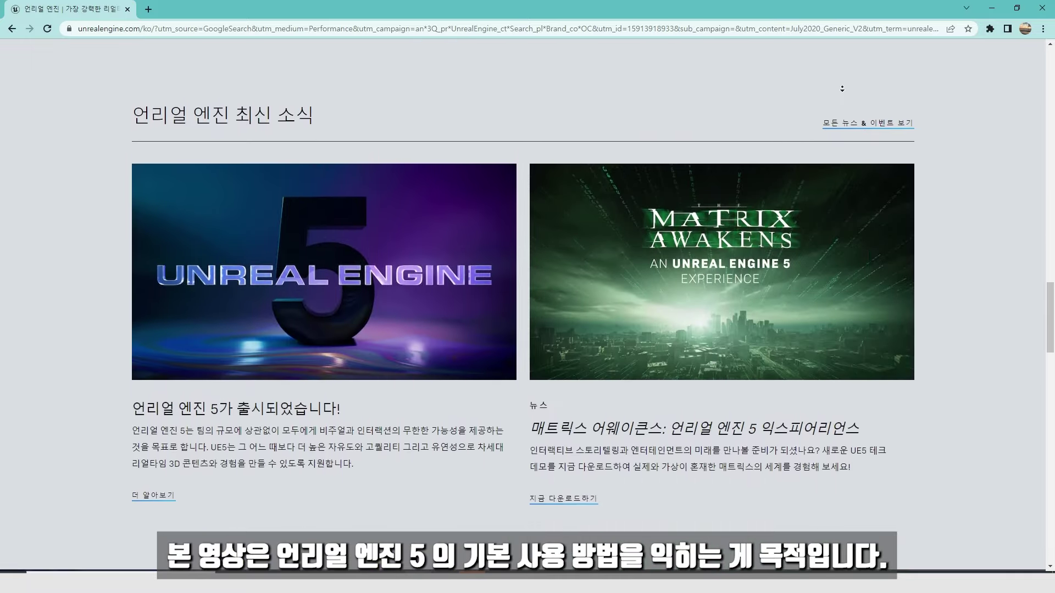
scroll(842, 88, "down", 2)
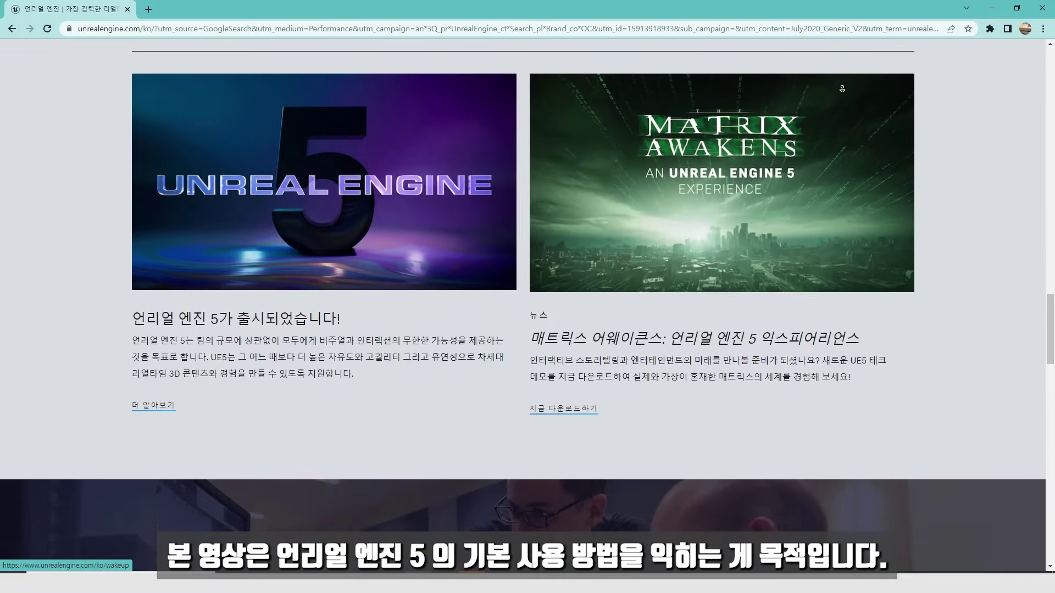
scroll(842, 89, "down", 2)
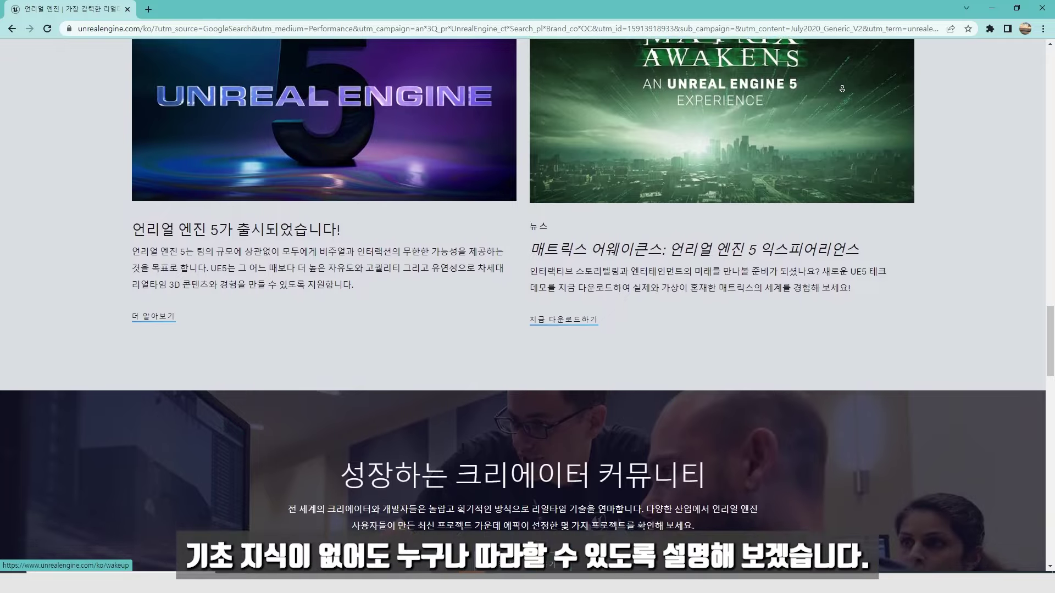
scroll(841, 89, "down", 2)
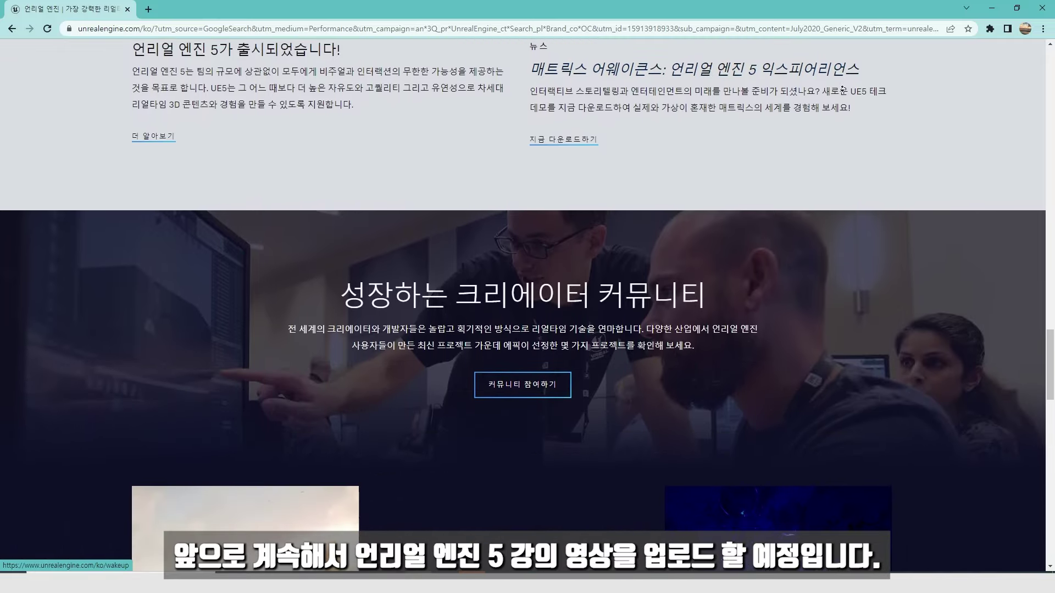
scroll(841, 88, "down", 2)
scroll(841, 88, "down", 2)
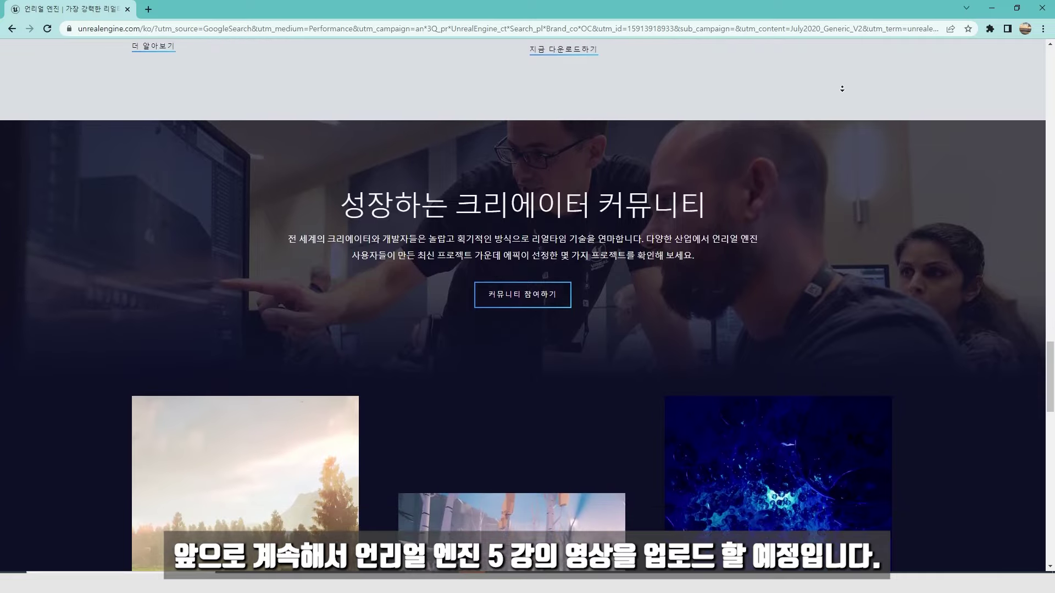
scroll(842, 89, "down", 2)
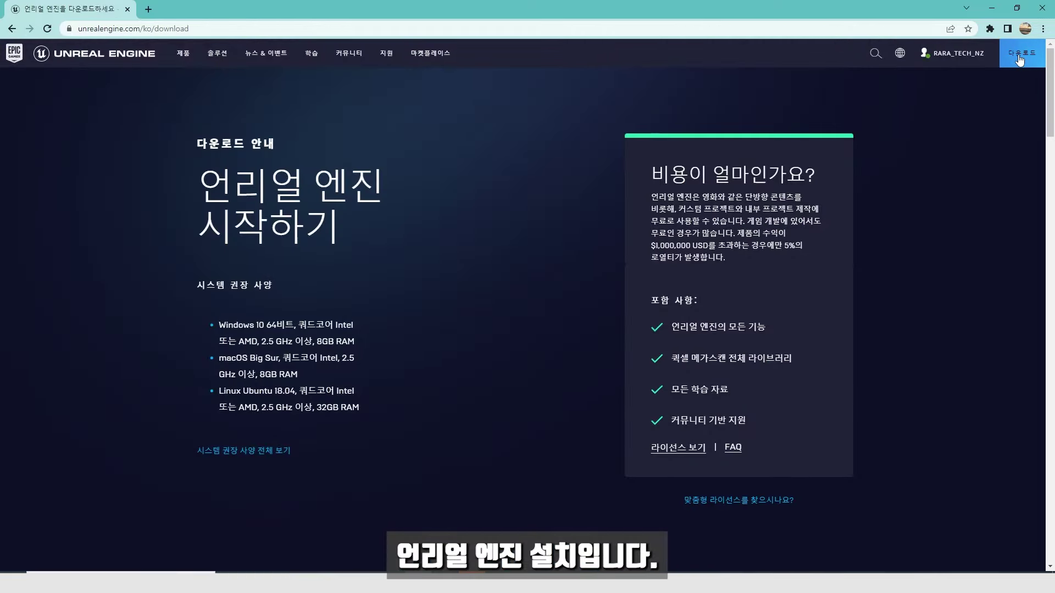
Download the Epic Games Launcher installer from the Unreal Engine download page
left_click_drag(1050, 72, 1050, 163)
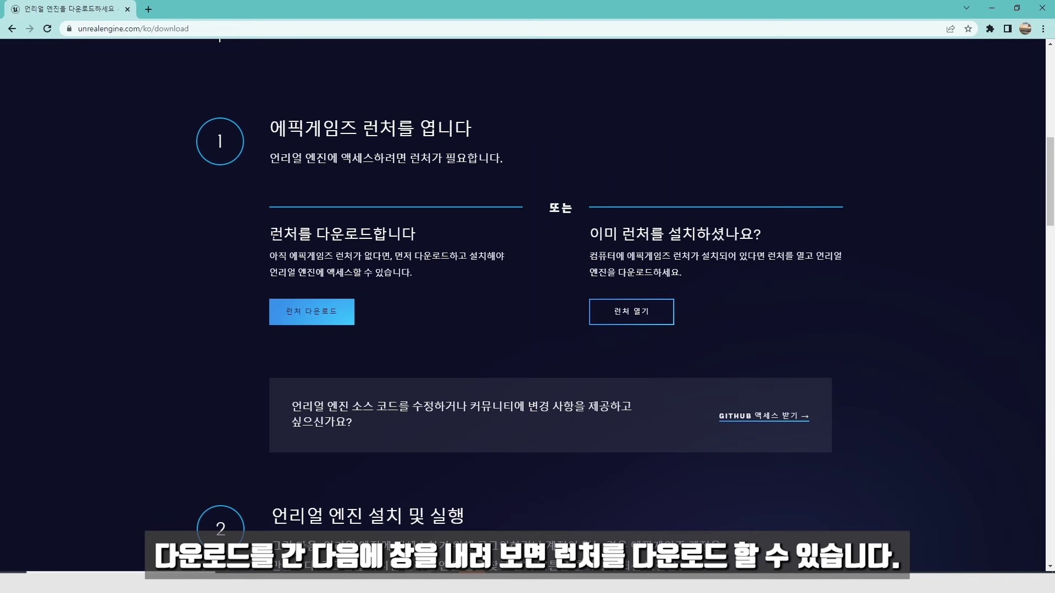
left_click(310, 314)
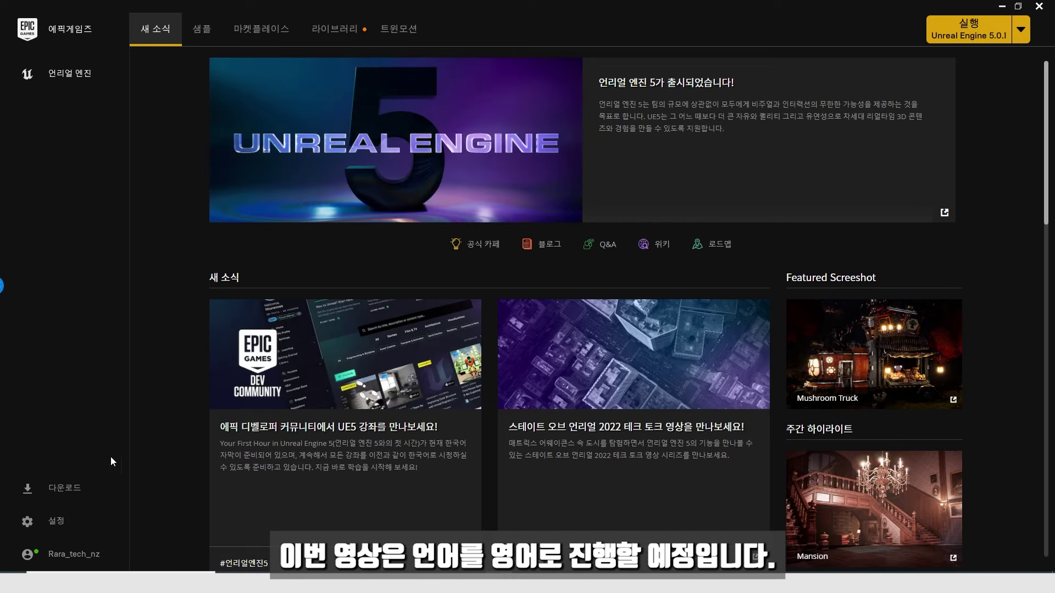
Change the launcher's language to English (United States) and restart the launcher to apply it
left_click(68, 526)
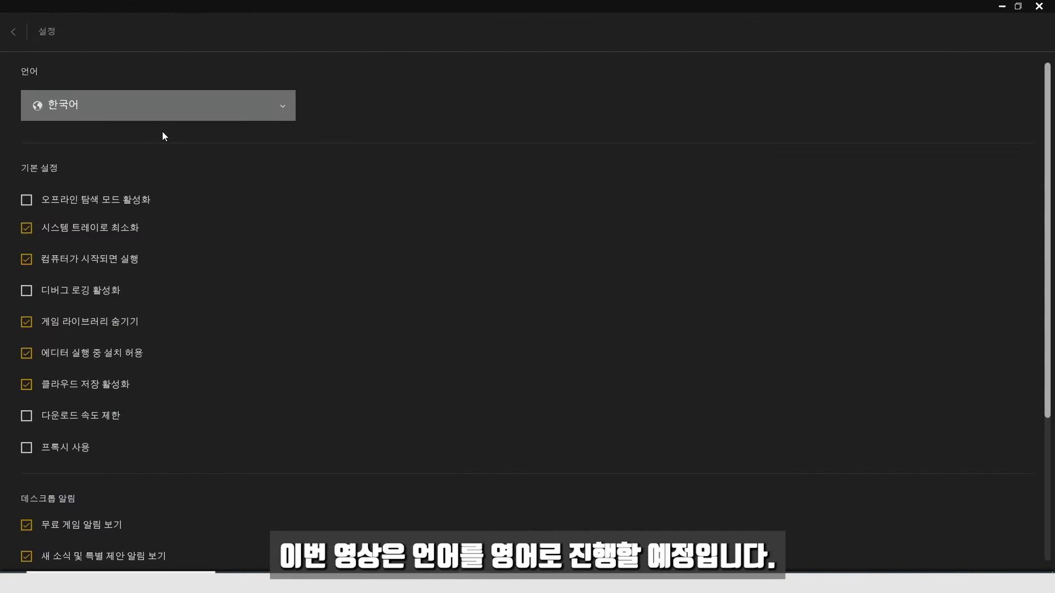
left_click(165, 106)
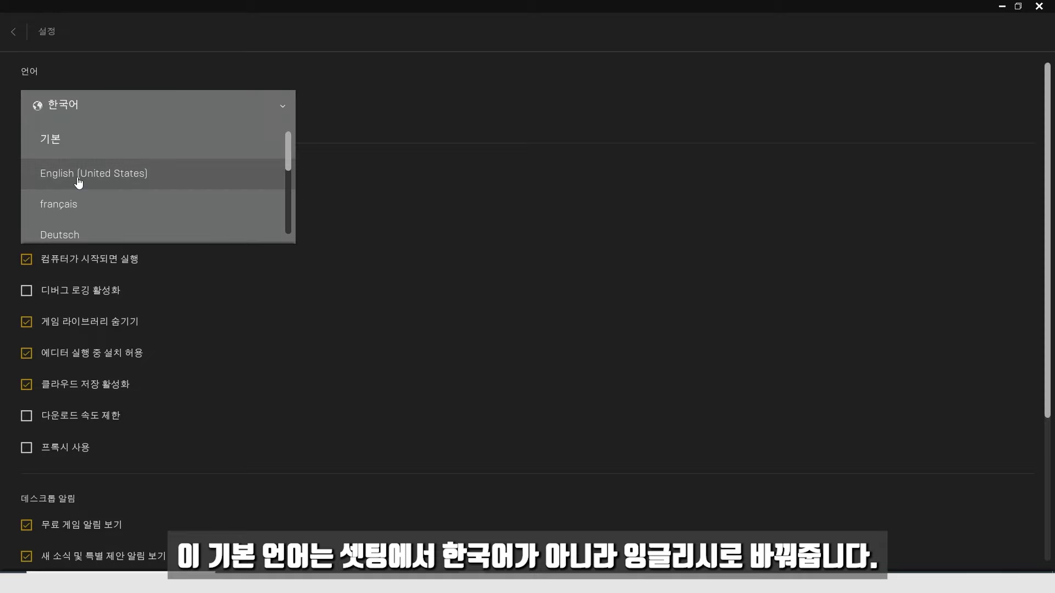
left_click(78, 181)
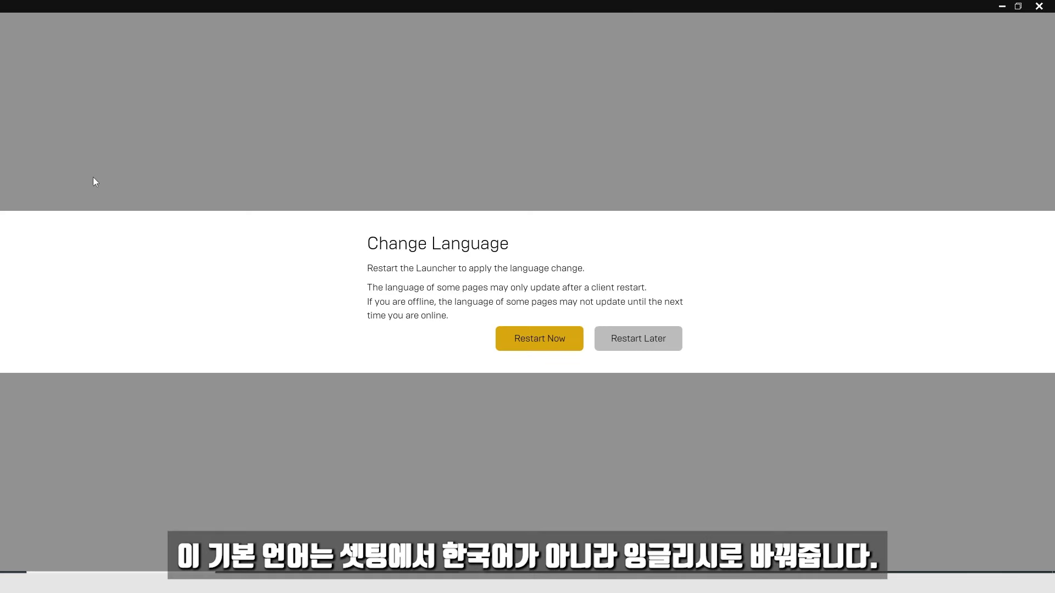
left_click(543, 342)
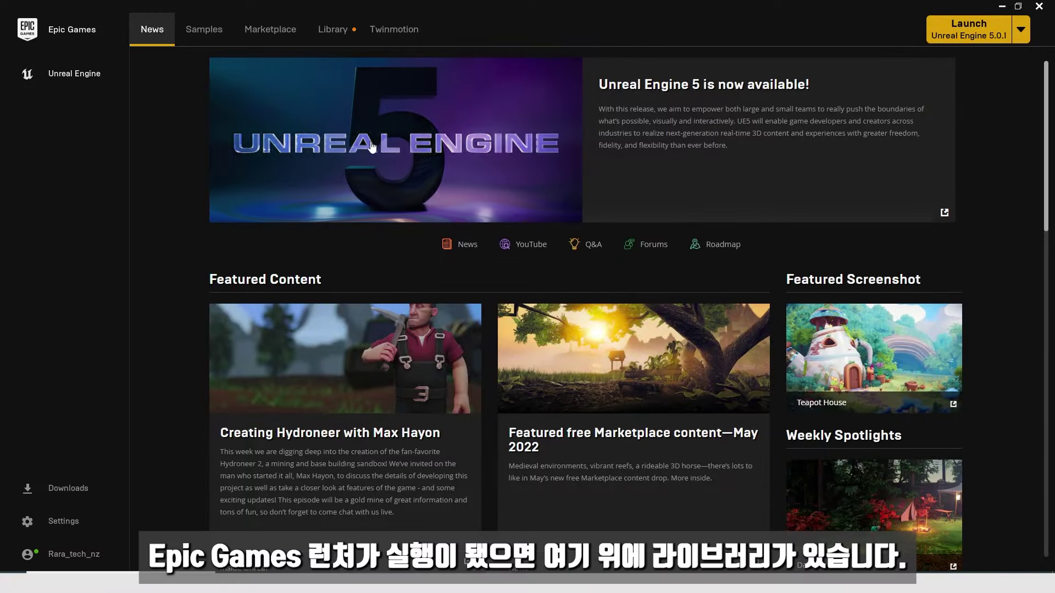
Add another engine version slot in the launcher's library and launch Unreal Engine 5.0.1
left_click(335, 34)
left_click(250, 75)
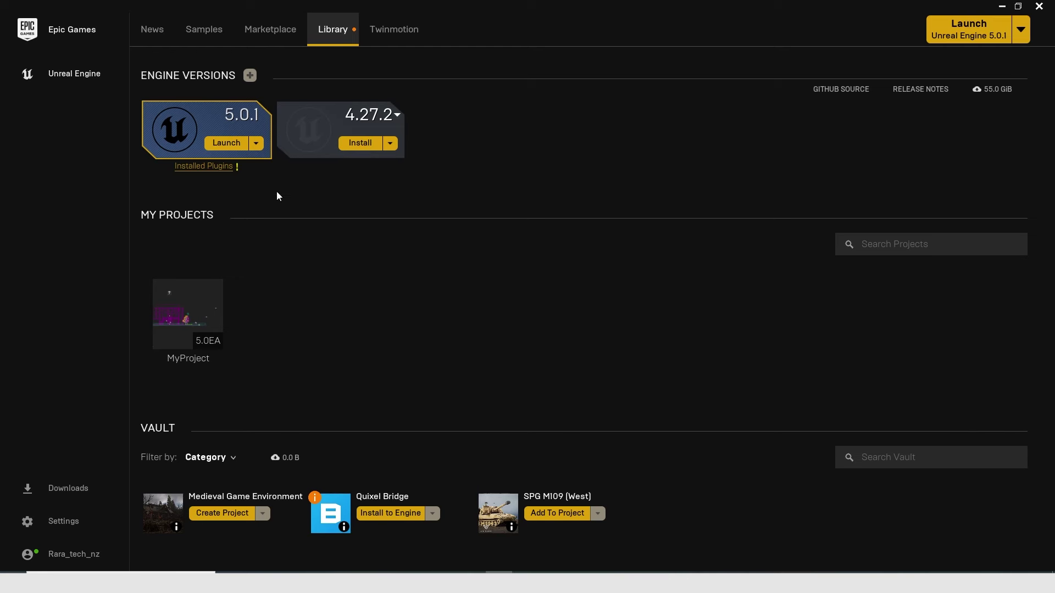
left_click(971, 35)
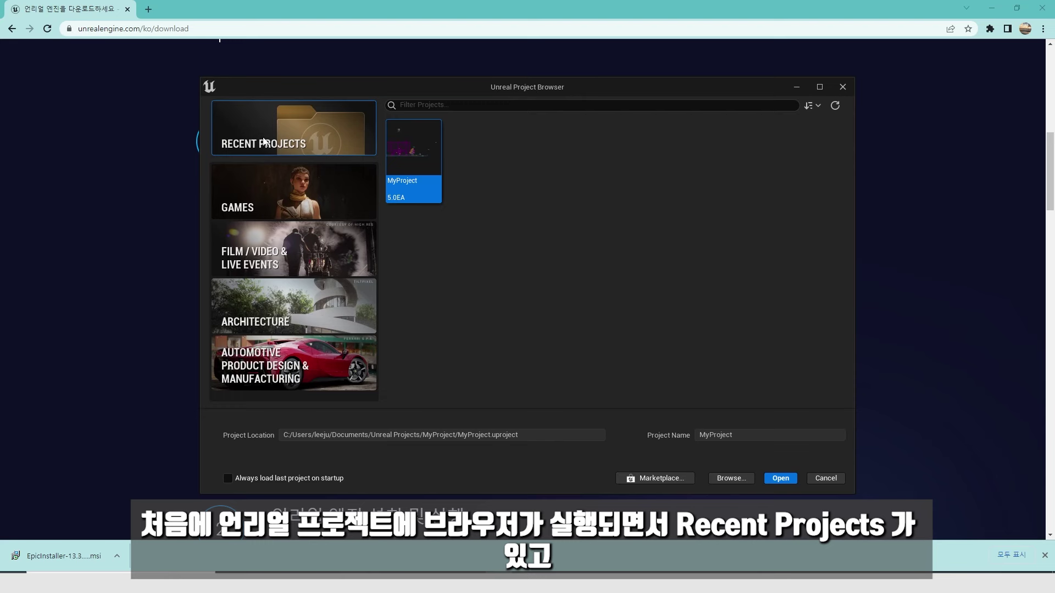
Browse the project templates for Games, Film / Video & Live Events, Architecture, and Automotive Product Design & Manufacturing
left_click(268, 198)
left_click(279, 263)
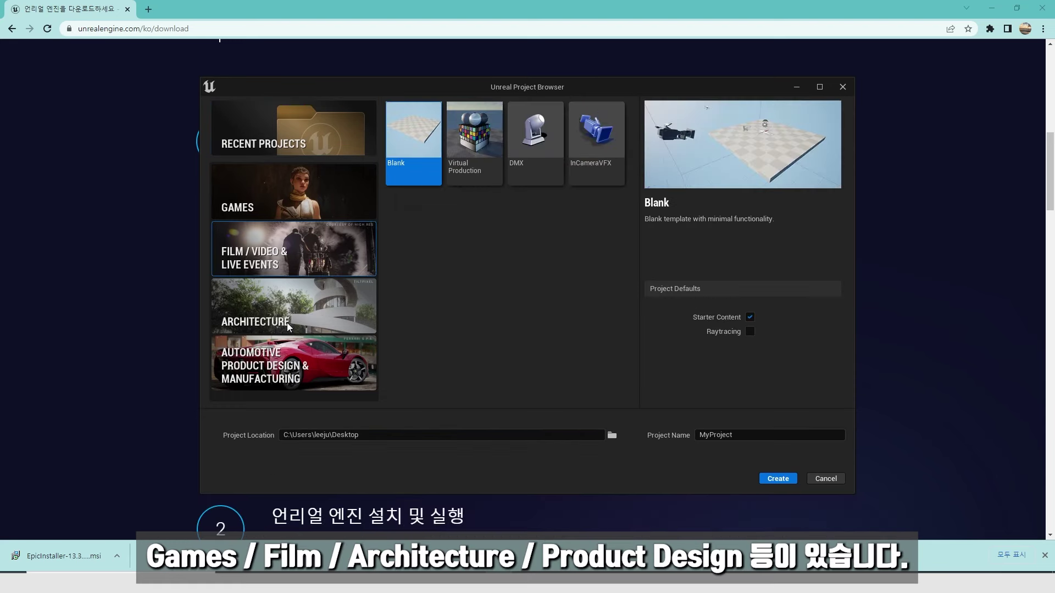
left_click(290, 327)
left_click(278, 370)
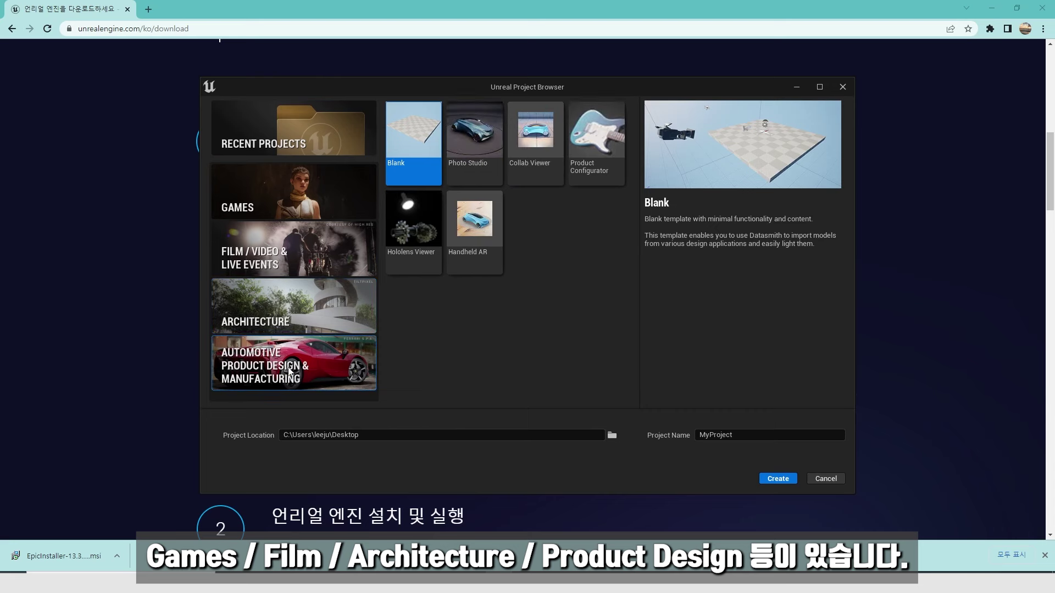
Choose the Games category with its Blank template and set the project type to Blueprint
left_click(307, 204)
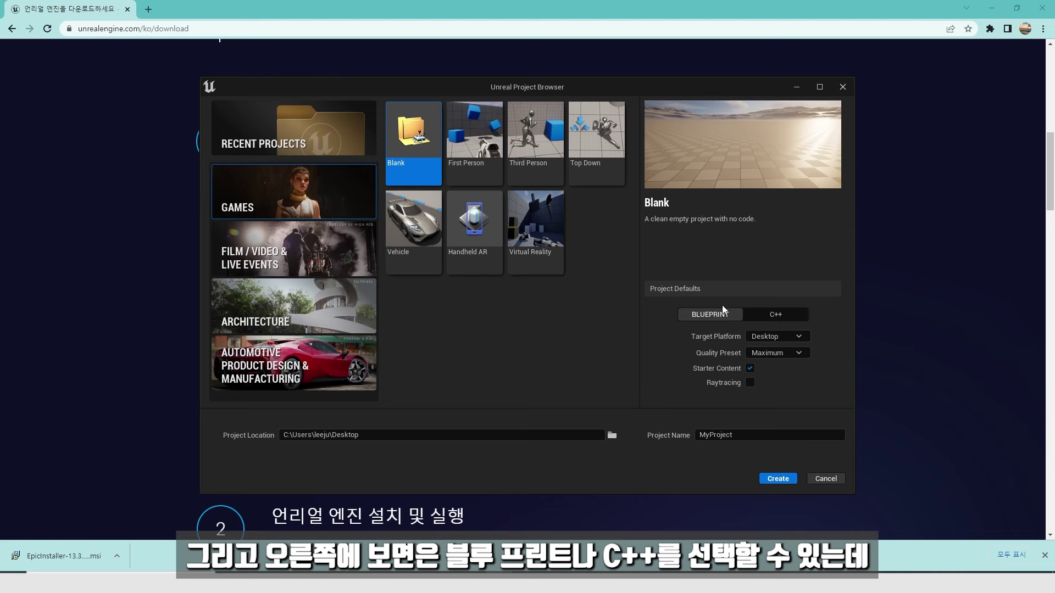
left_click(770, 318)
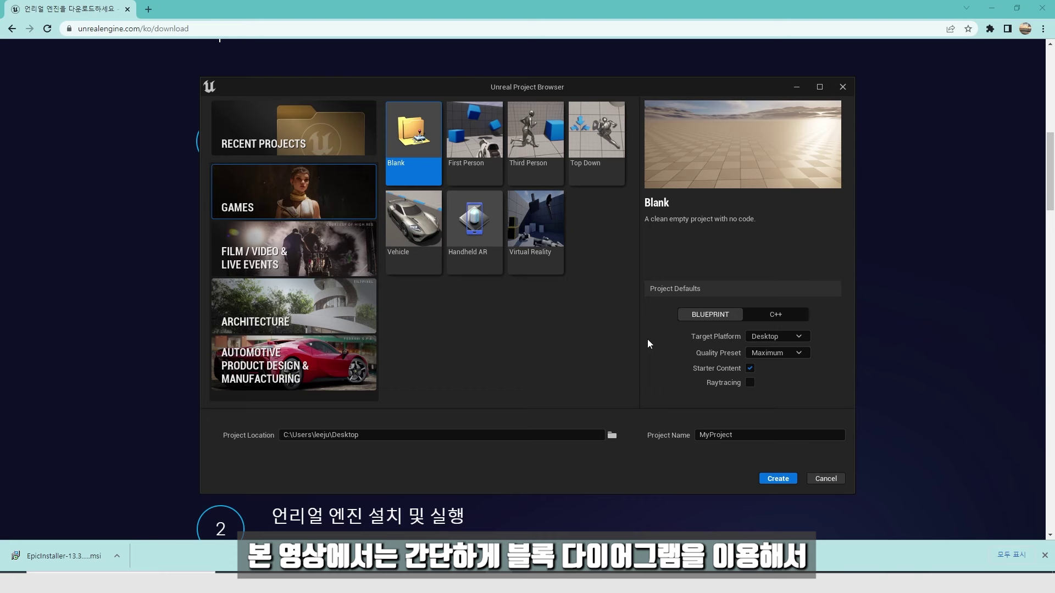
left_click(701, 315)
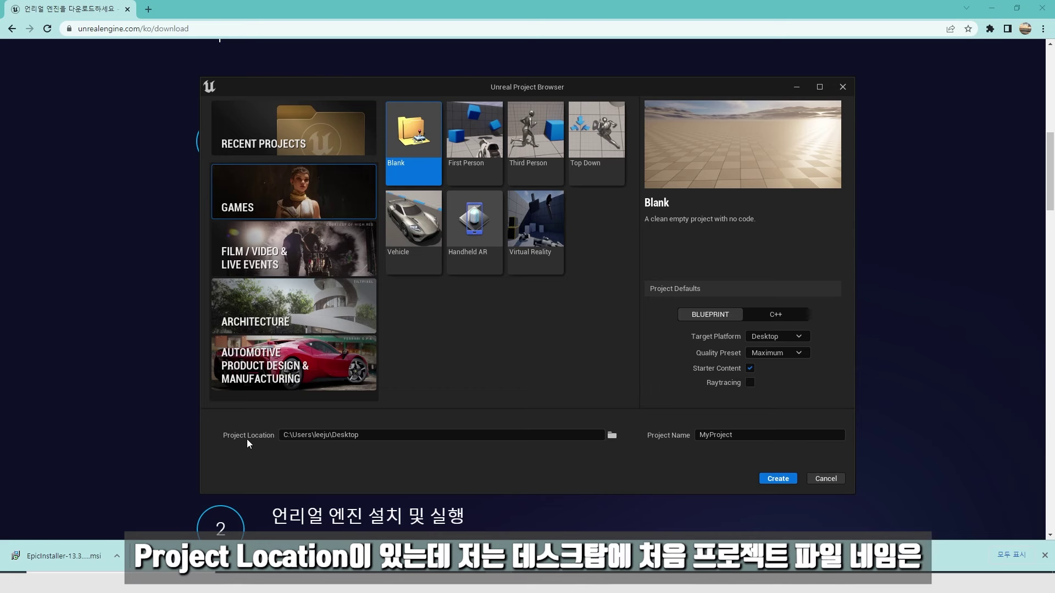
Name the new project Test, create it, and minimize the web browser window
left_click(728, 435)
double_click(728, 436)
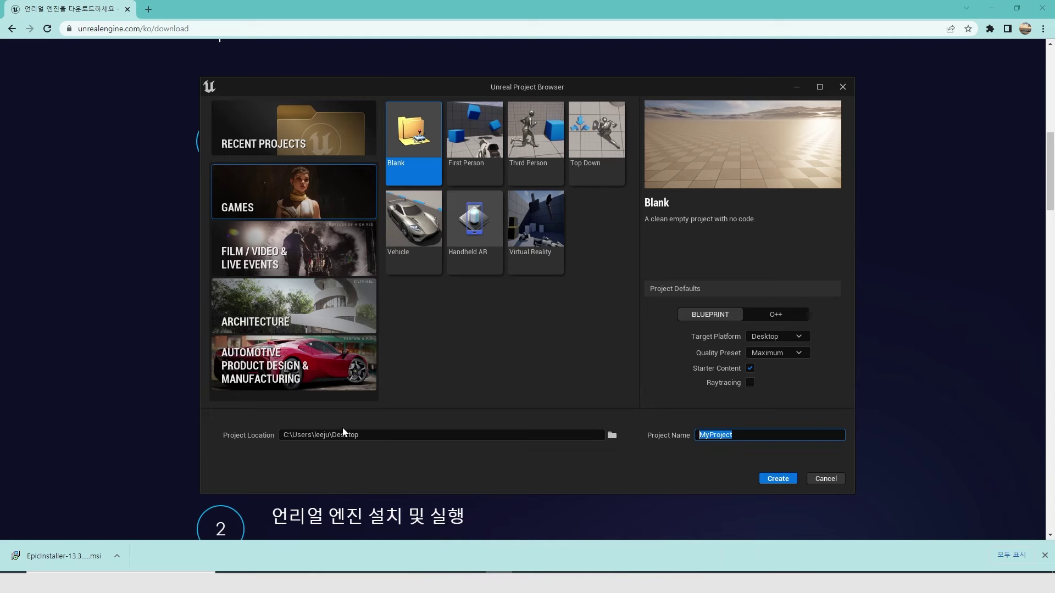
type("Test")
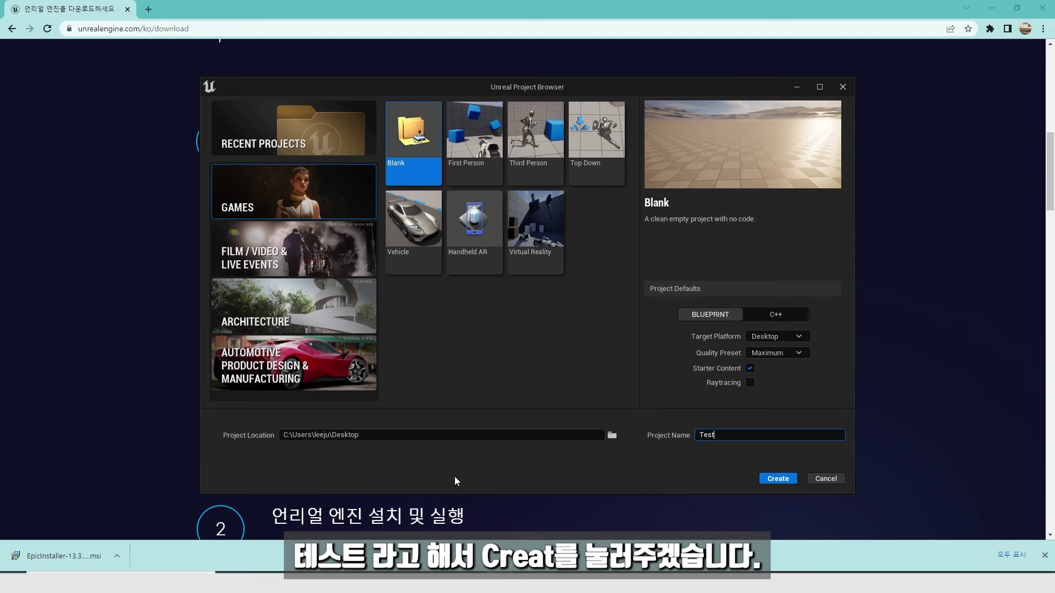
left_click(770, 481)
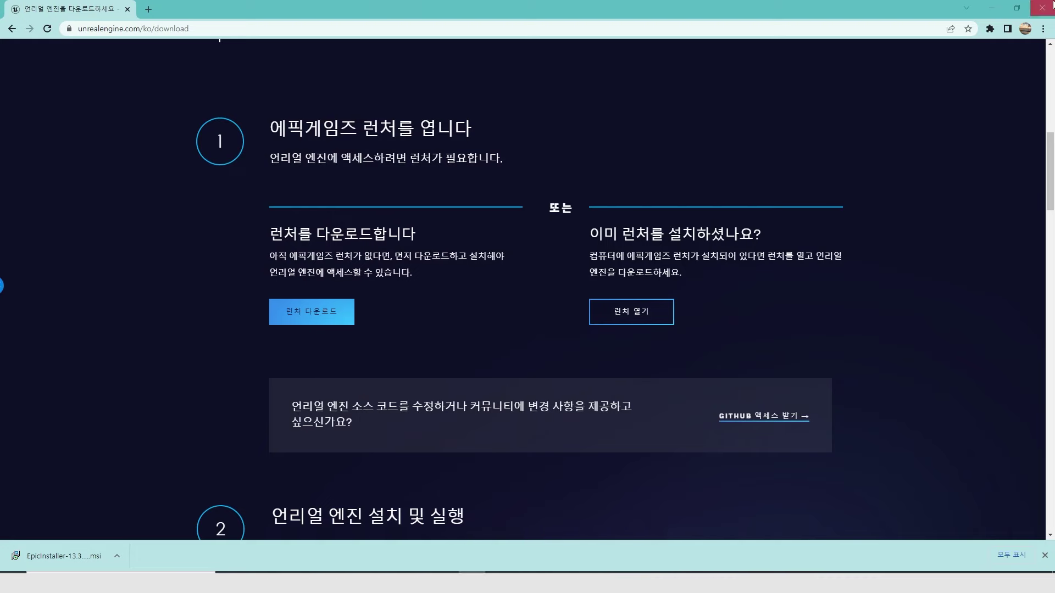
left_click(992, 8)
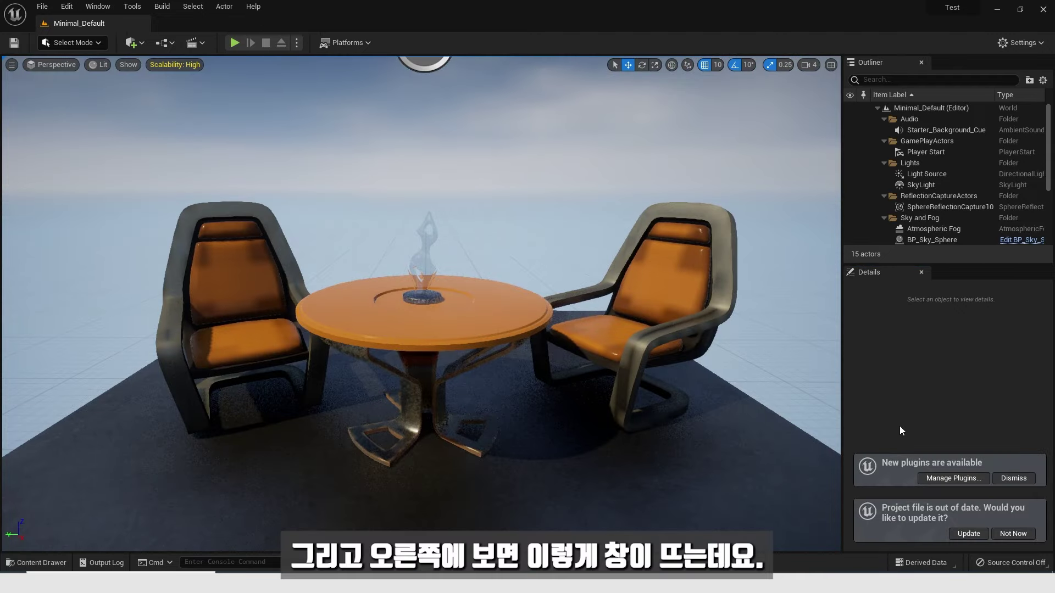
Dismiss the new plugins notification and update the out-of-date project file
left_click(1010, 478)
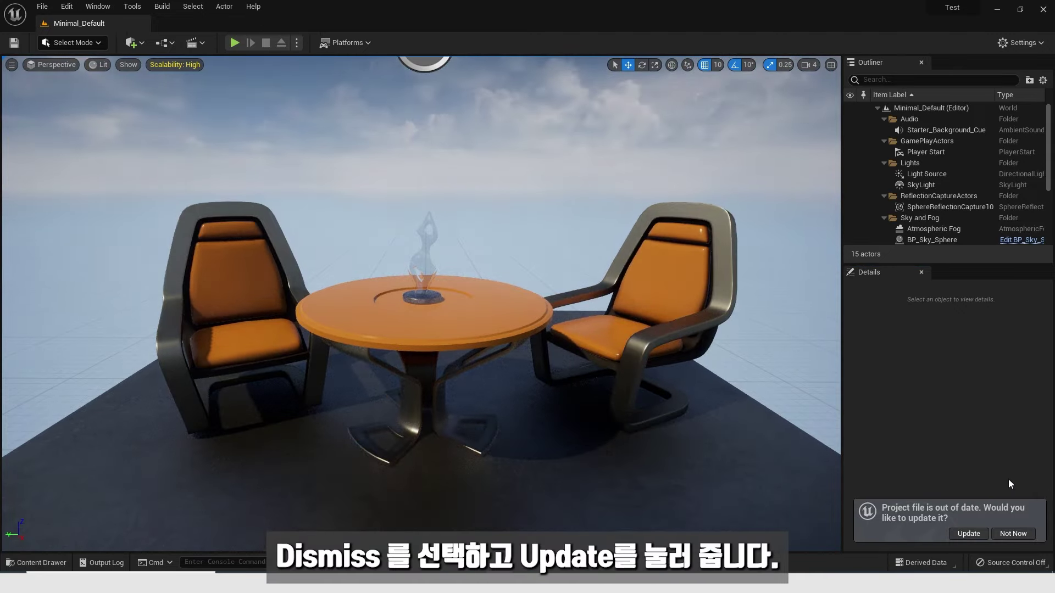
left_click(968, 533)
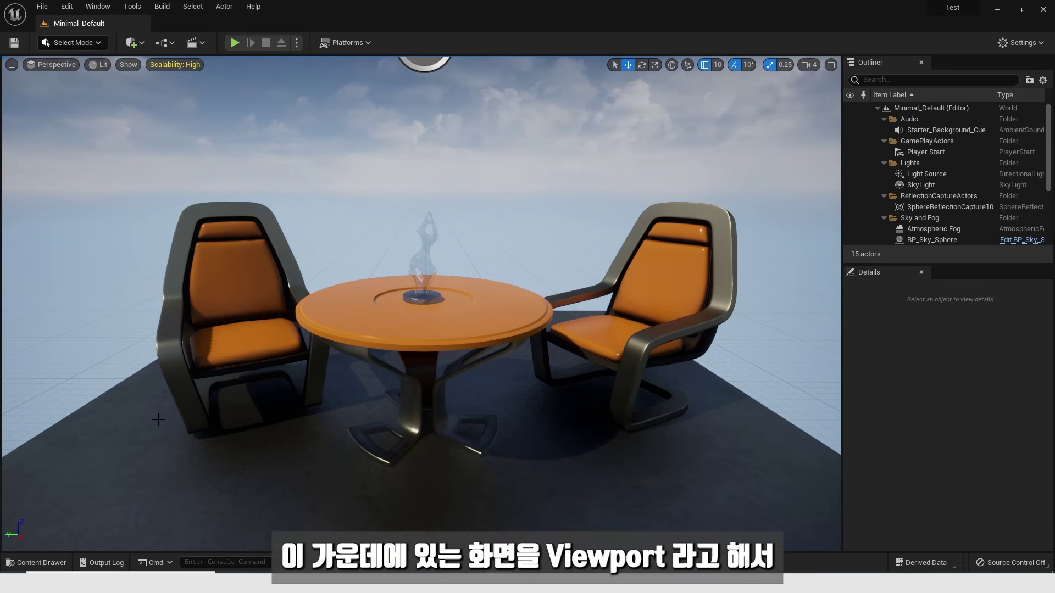
Select the Starter_Background_Cue actor in the level's Audio folder
scroll(283, 262, "down", 3)
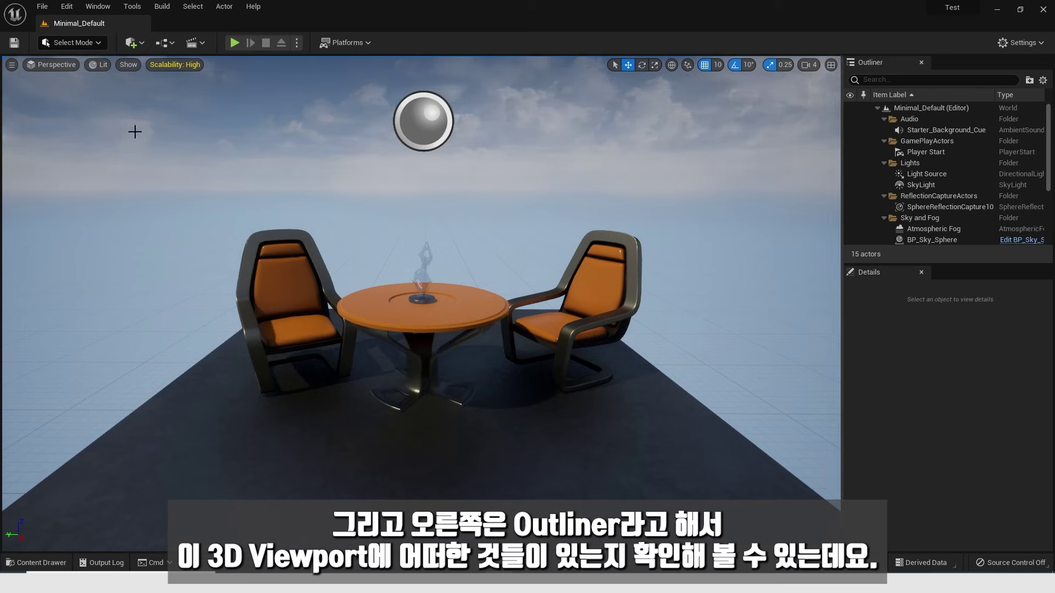
left_click(925, 108)
left_click(921, 131)
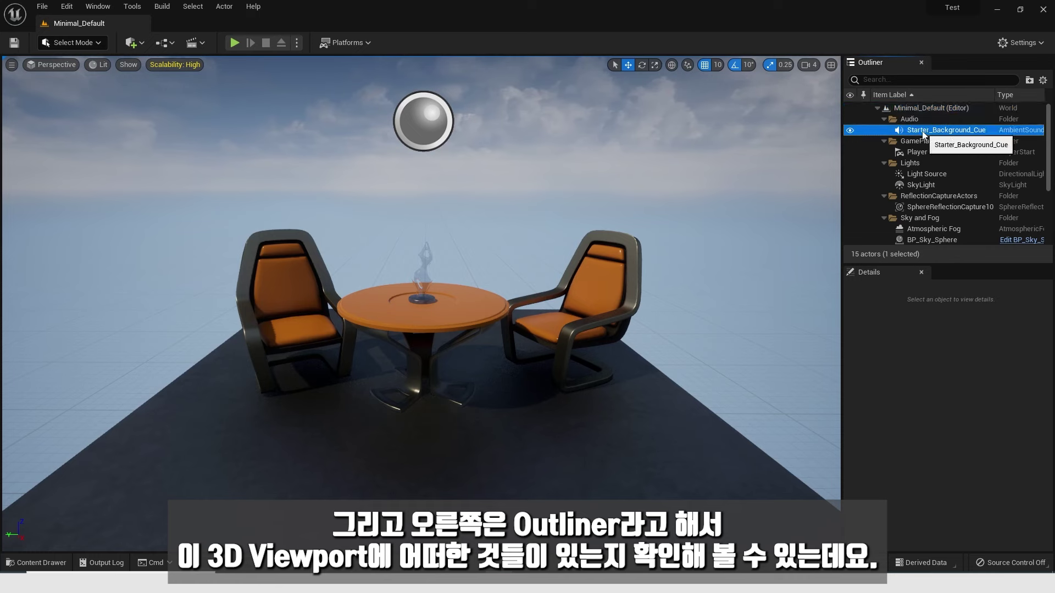
Inspect the SkyLight, Light Source and SphereReflectionCapture10 actors by selecting them one after another in the level's actor list
left_click(921, 143)
left_click(916, 182)
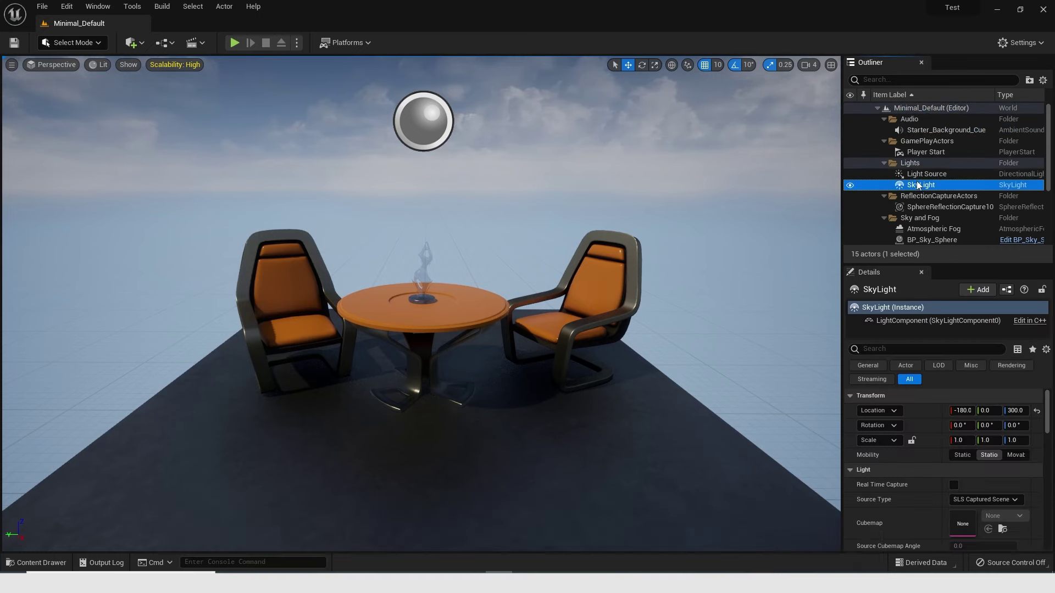
left_click(916, 173)
left_click(917, 195)
left_click(919, 207)
scroll(919, 210, "down", 1)
scroll(919, 211, "down", 4)
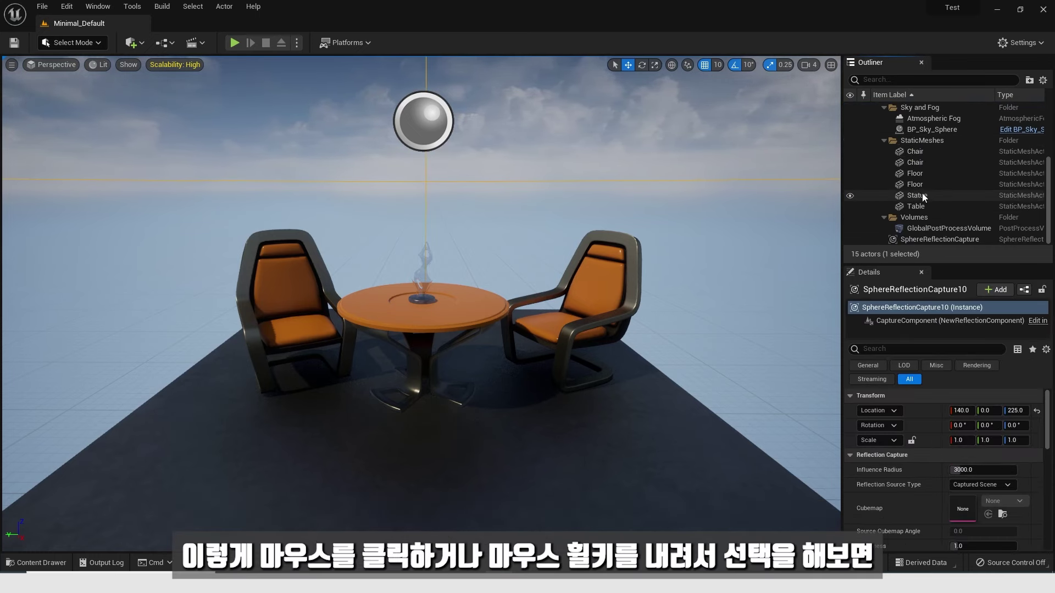
Select the Chair, Floor, Statue and Table actors in the StaticMeshes folder in turn to identify each in the level
left_click(912, 154)
left_click(910, 175)
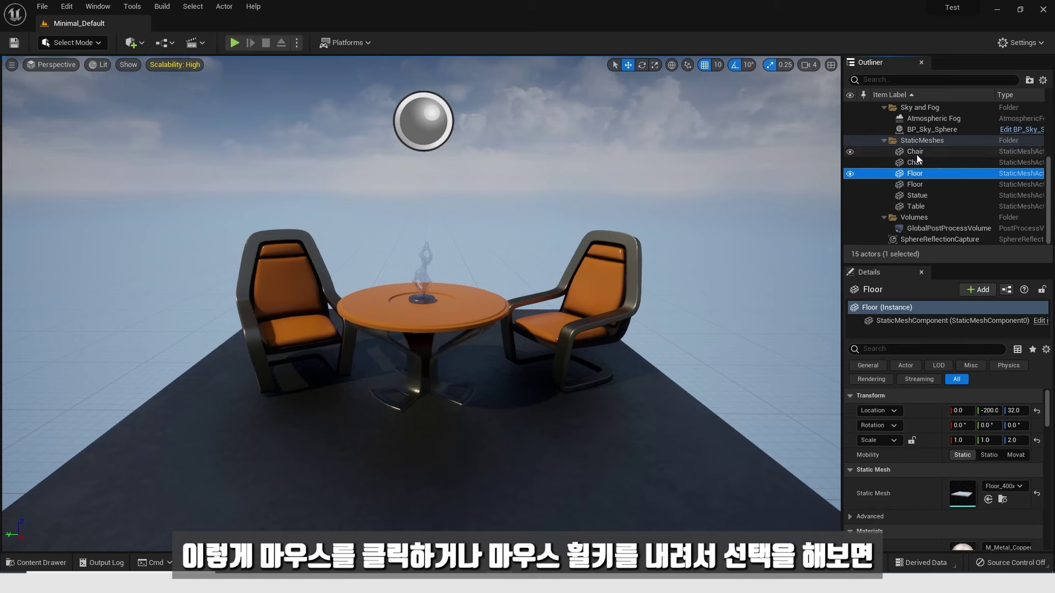
left_click(912, 152)
left_click(914, 163)
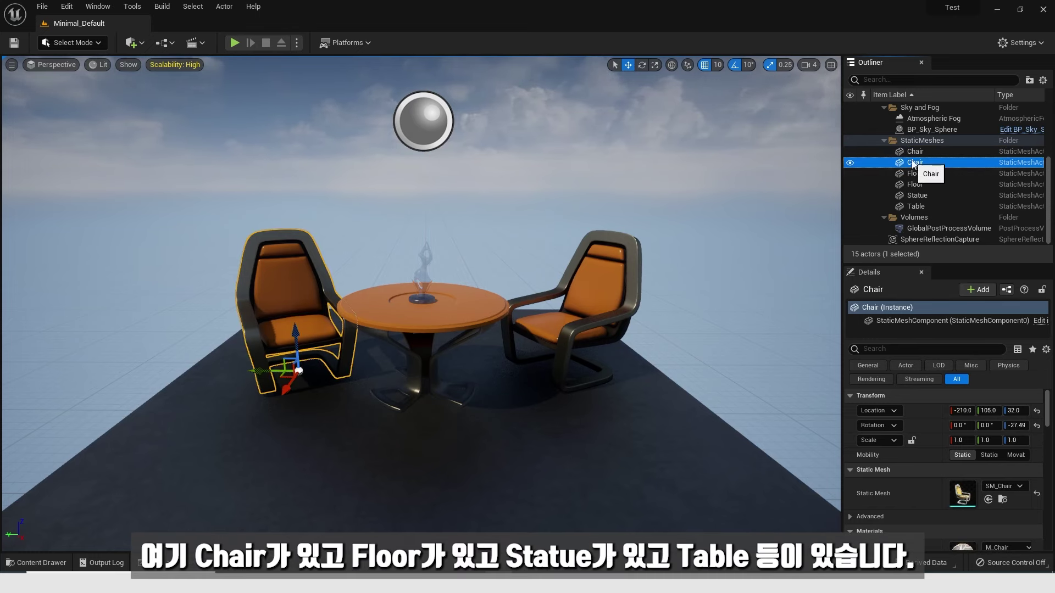
left_click(914, 174)
left_click(916, 184)
left_click(926, 197)
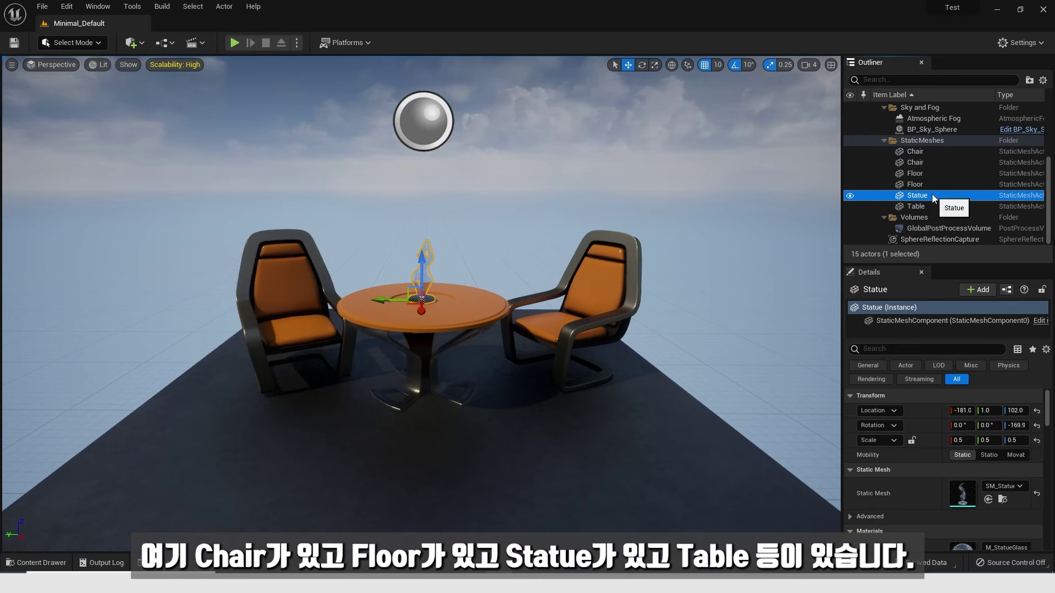
left_click(929, 207)
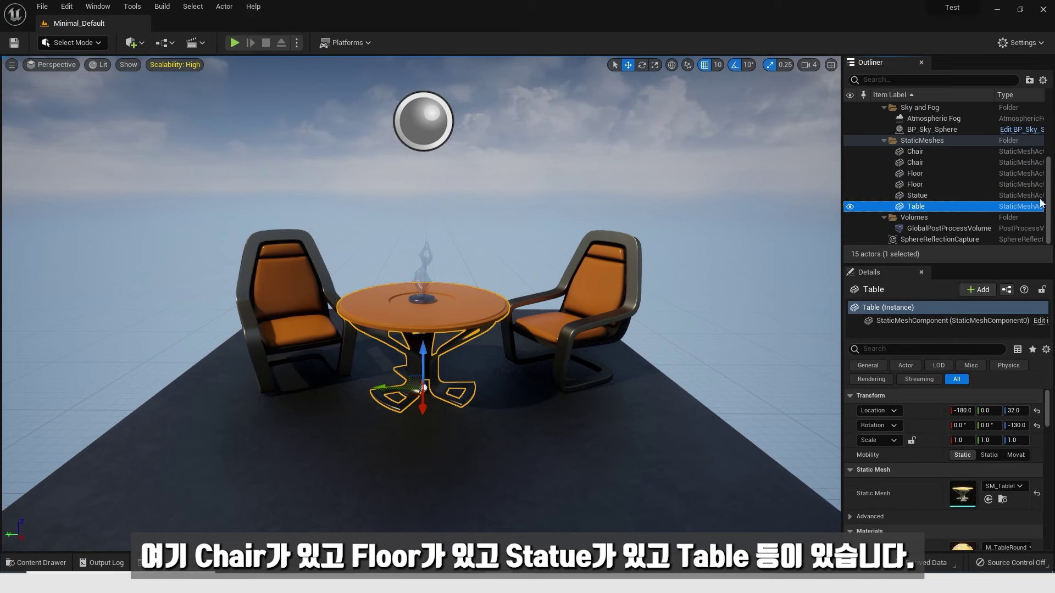
Select one of the Floor actors and each of the two chairs again, and review the second chair's transform, mesh and material properties
left_click(915, 174)
left_click(913, 152)
left_click(916, 162)
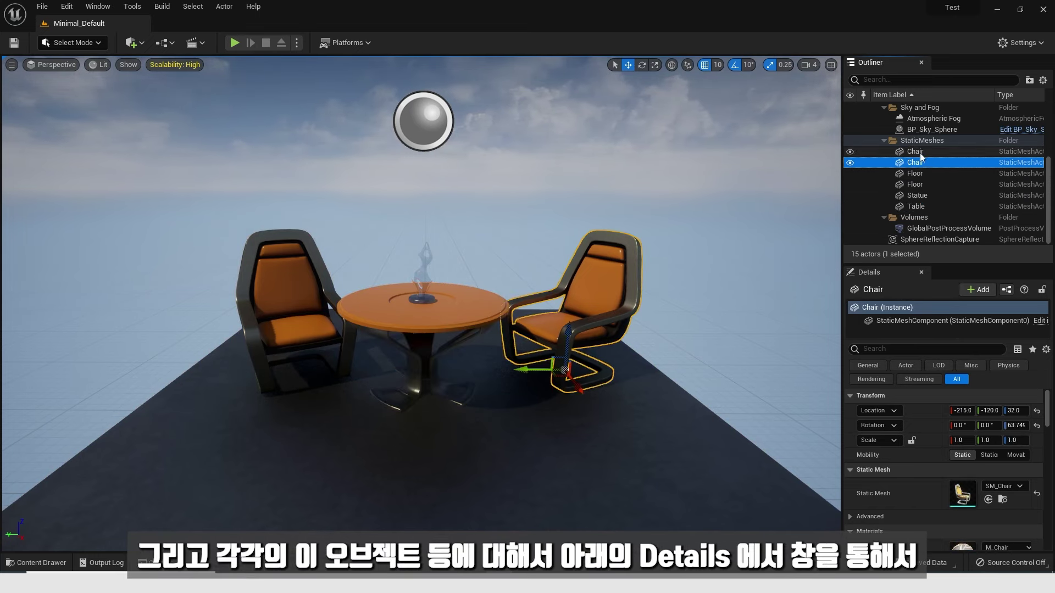
left_click(916, 152)
left_click(916, 162)
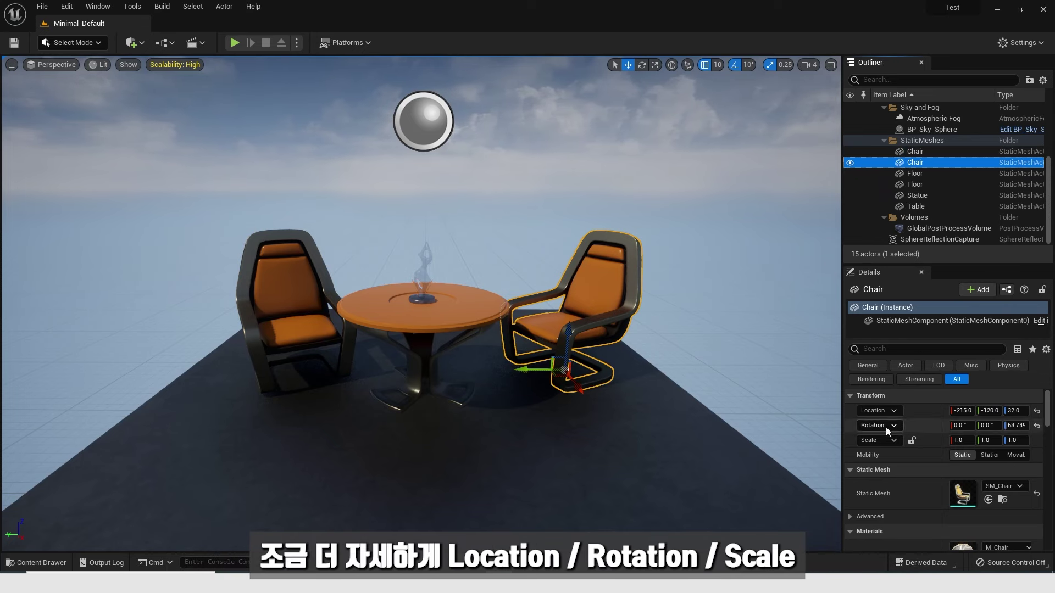
scroll(929, 494, "down", 2)
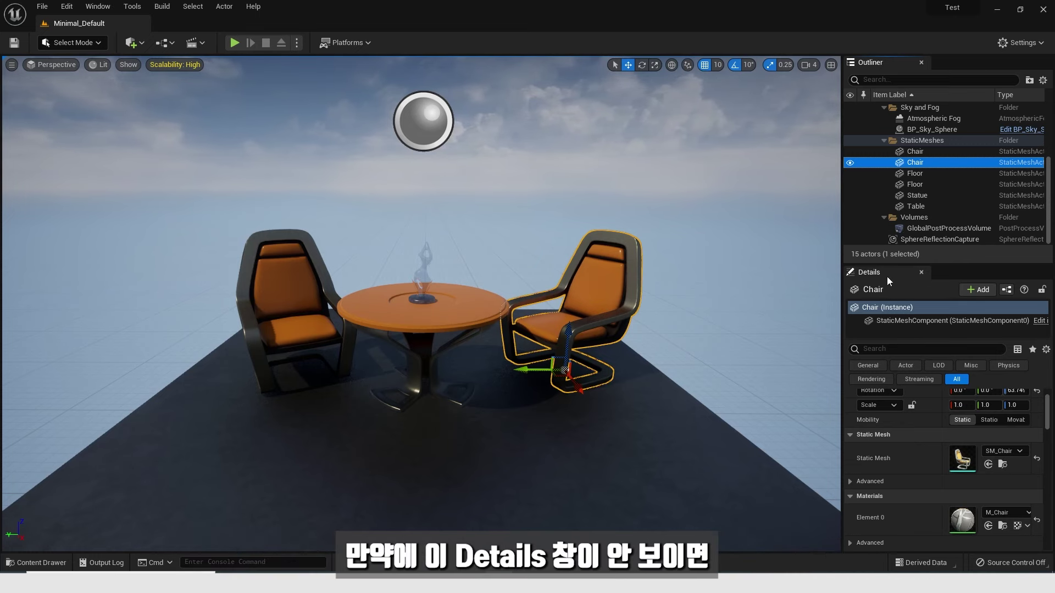
Close the Details panel and bring it back as Details 1
left_click(922, 271)
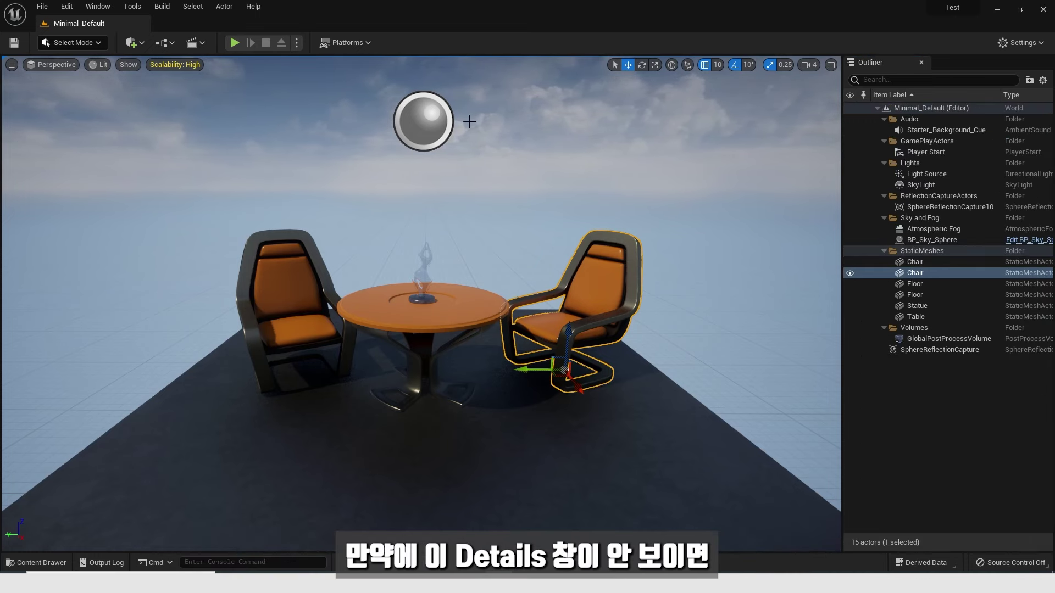
left_click(98, 7)
mouse_move(125, 59)
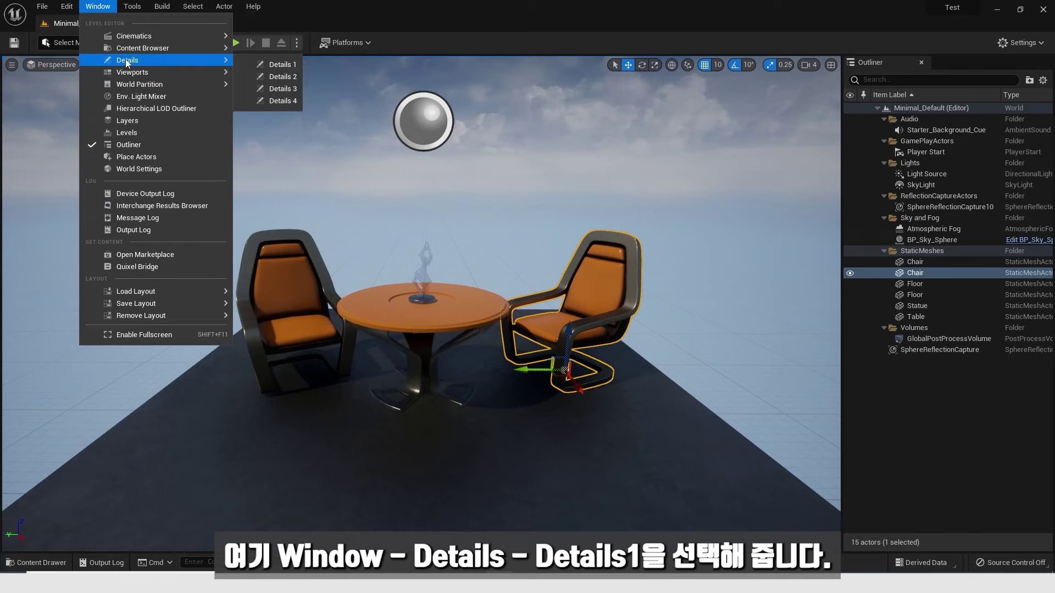
left_click(280, 65)
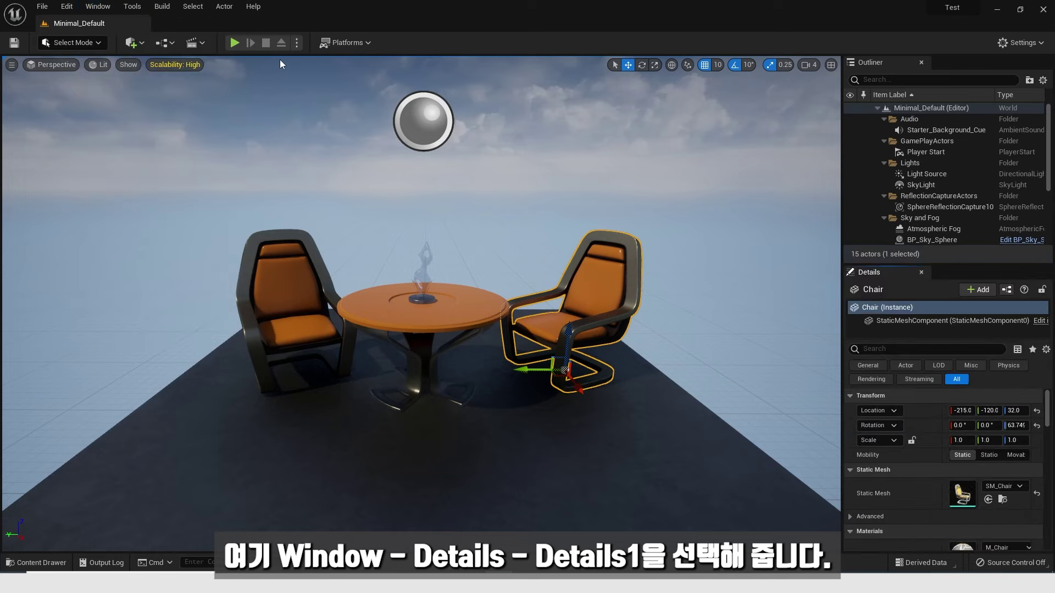
Minimize the editor and open the StarterContent folder inside the Test project's Content folder in File Explorer
left_click(999, 10)
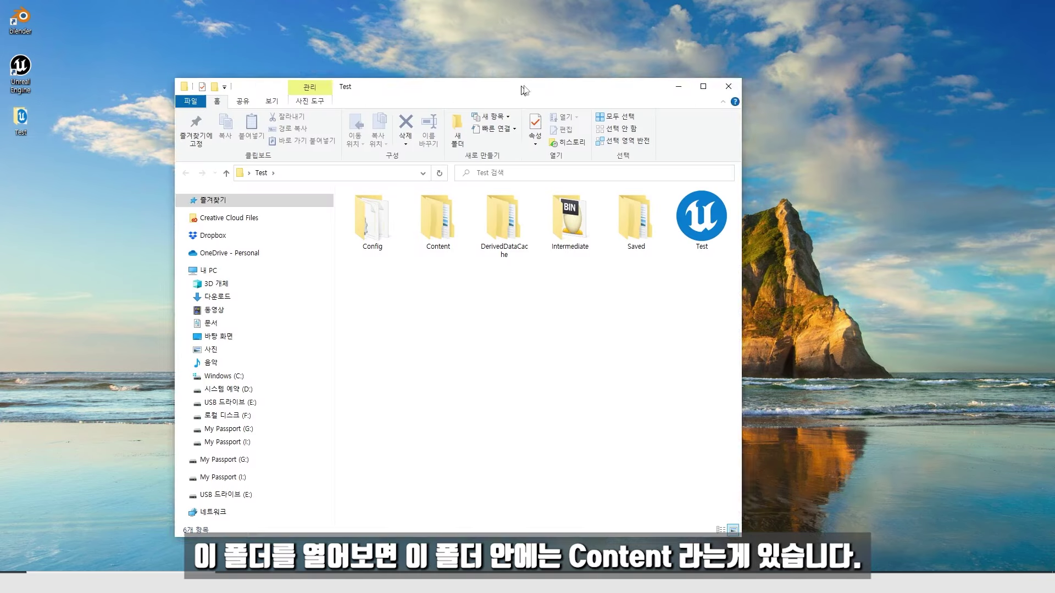
left_click_drag(522, 87, 564, 76)
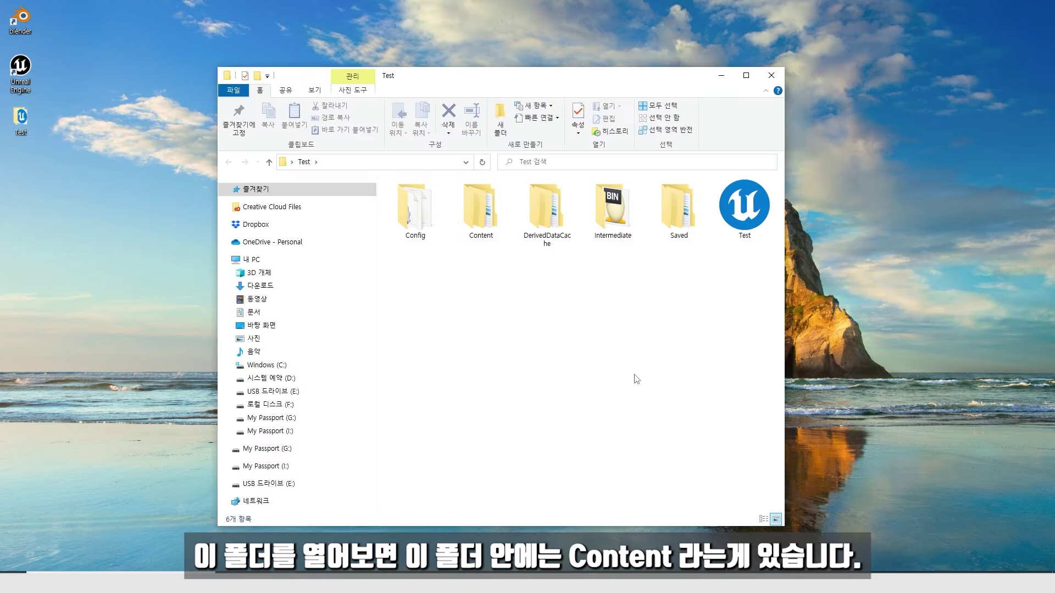
double_click(488, 209)
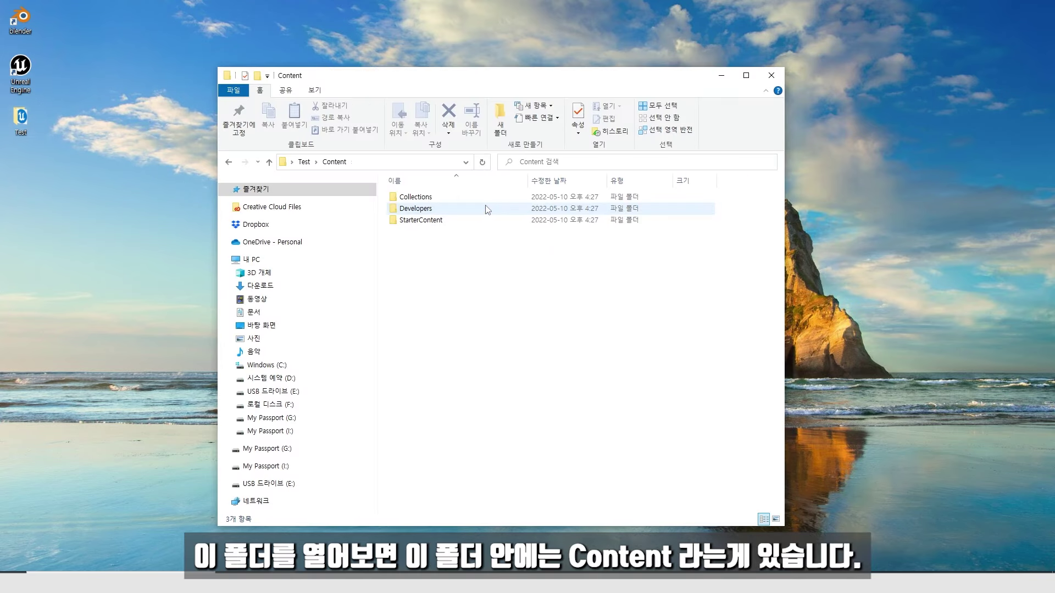
left_click_drag(524, 82, 531, 52)
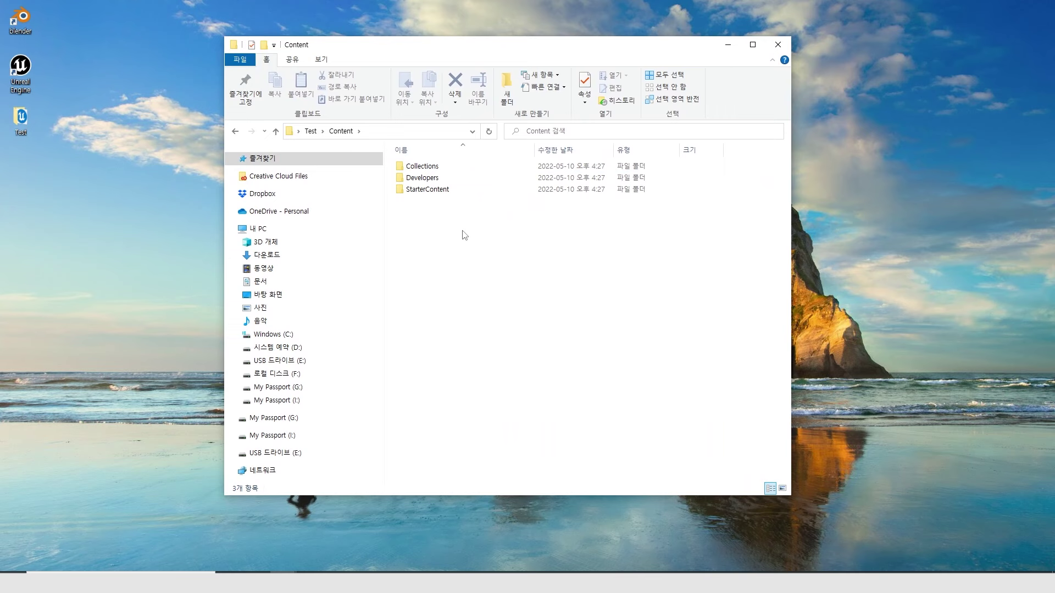
double_click(421, 191)
Look over the StarterContent subfolders on disk, including Architecture, Blueprints, Maps, Props, Shapes and Textures
left_click(434, 171)
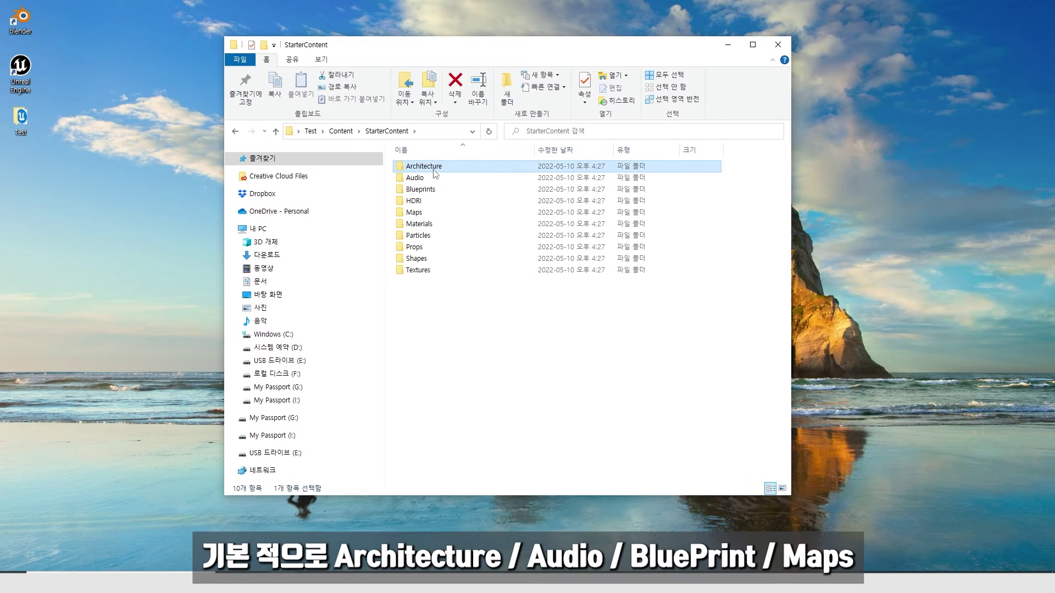
left_click(430, 189)
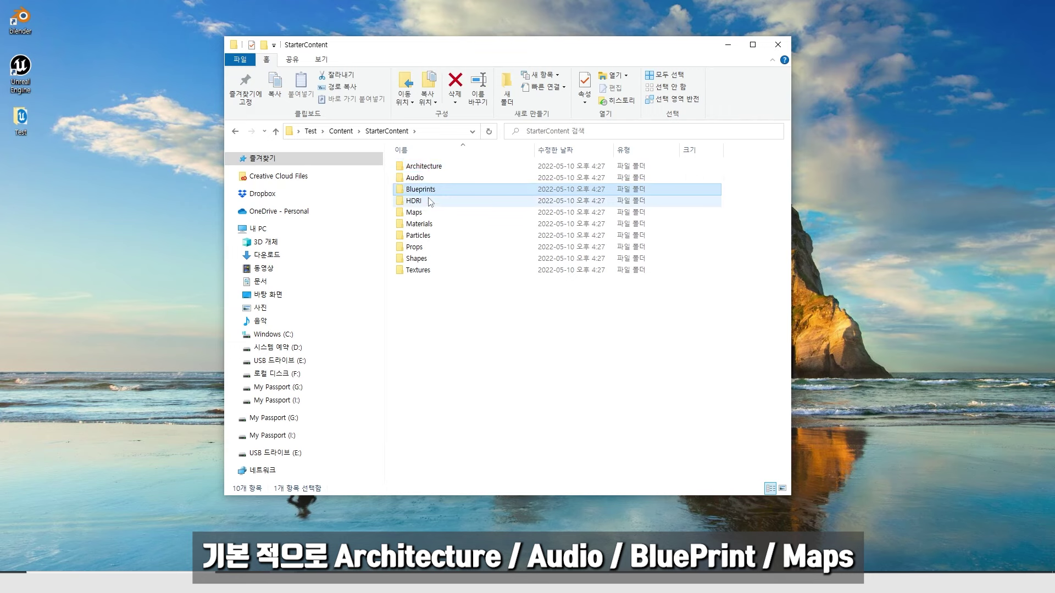
left_click(427, 213)
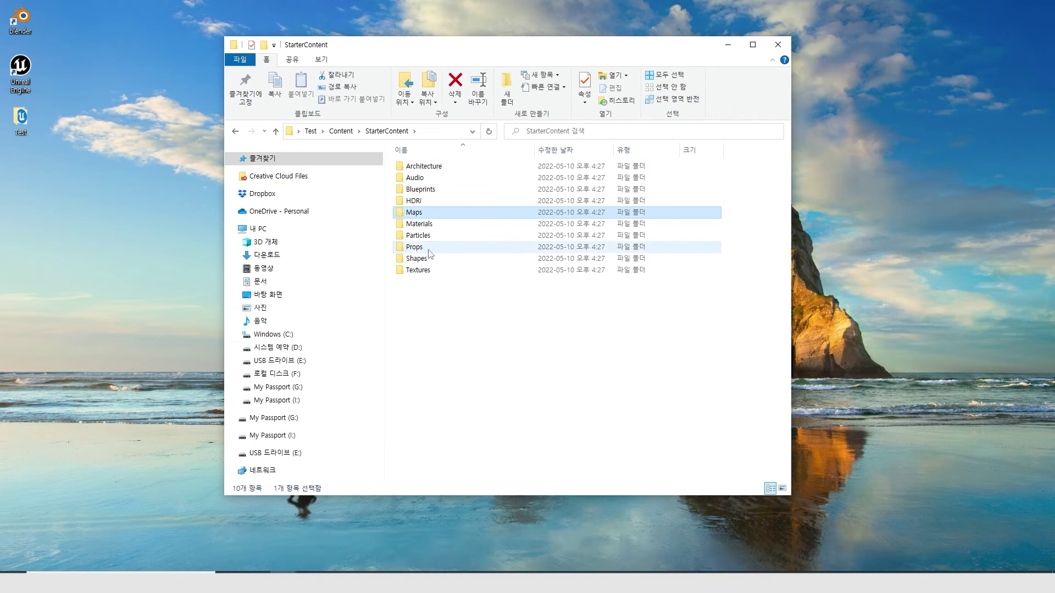
left_click(427, 247)
left_click(429, 260)
left_click(428, 273)
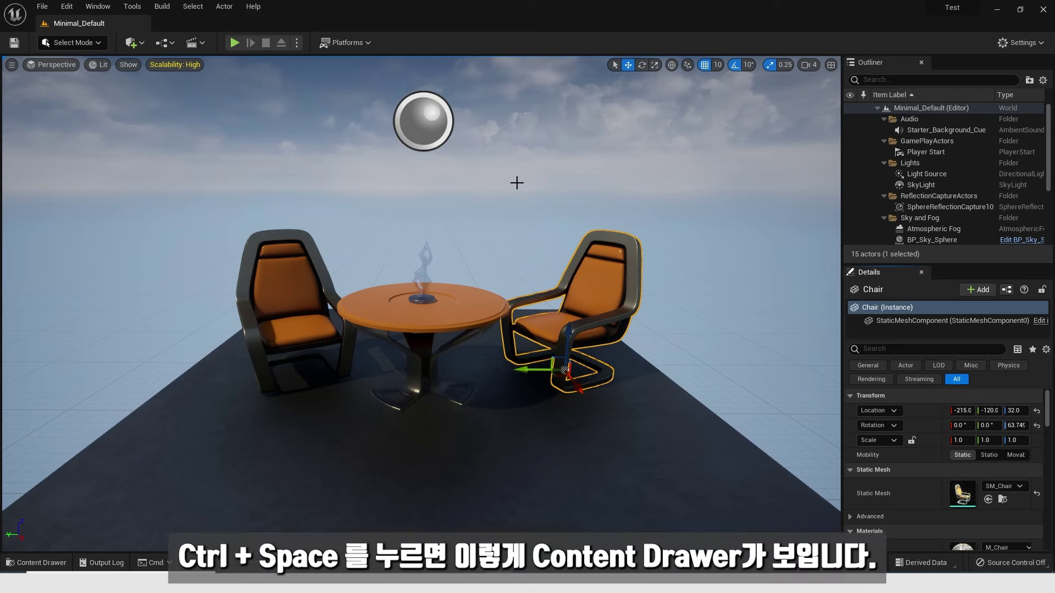
Show and dismiss the Content Drawer, dock it in the editor layout, and close the docked Content Browser
key("ctrl+space")
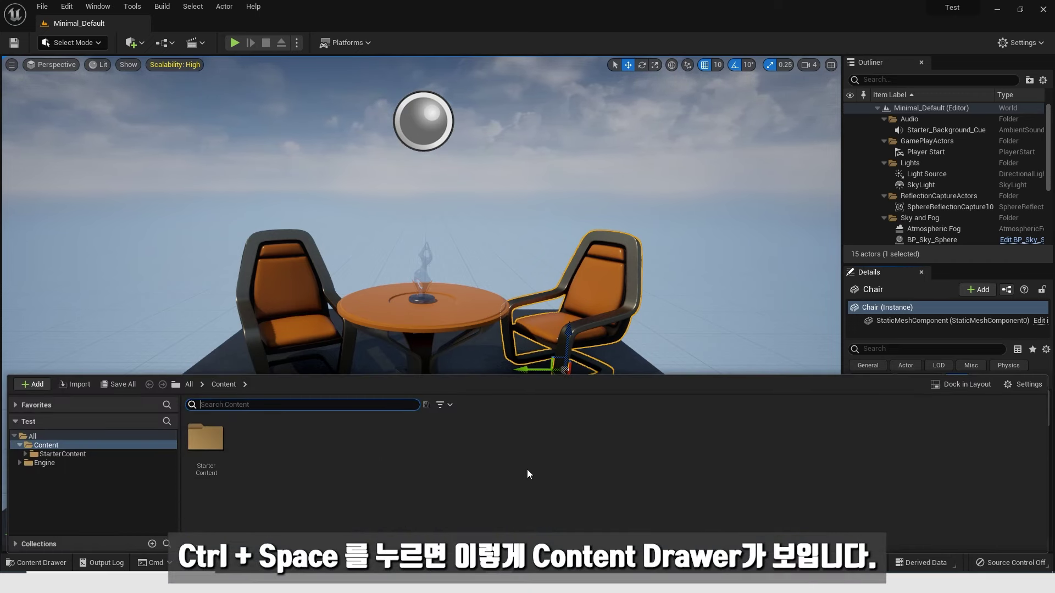
left_click(520, 167)
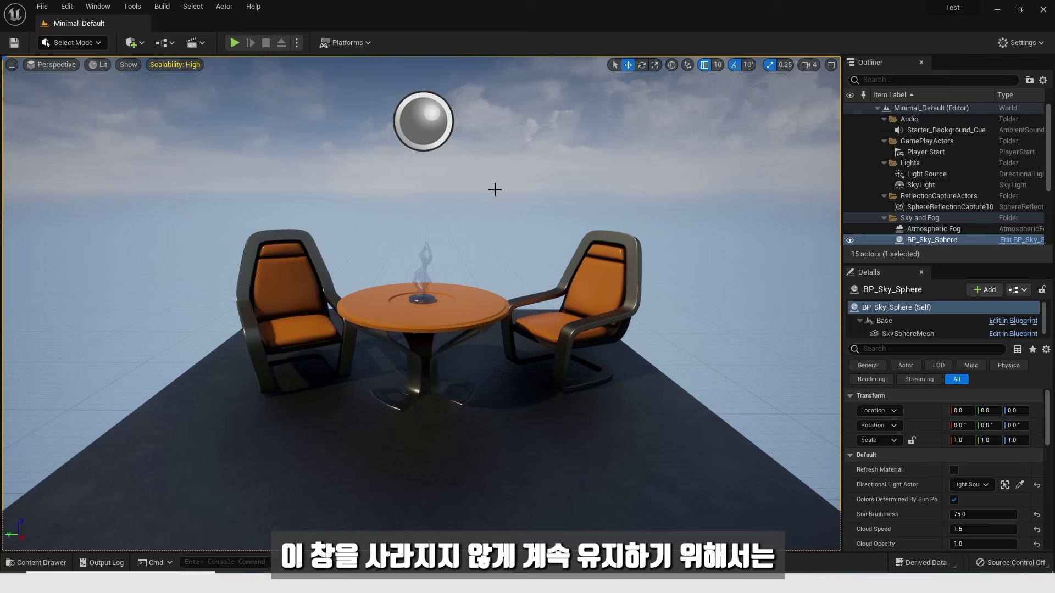
key("ctrl+space")
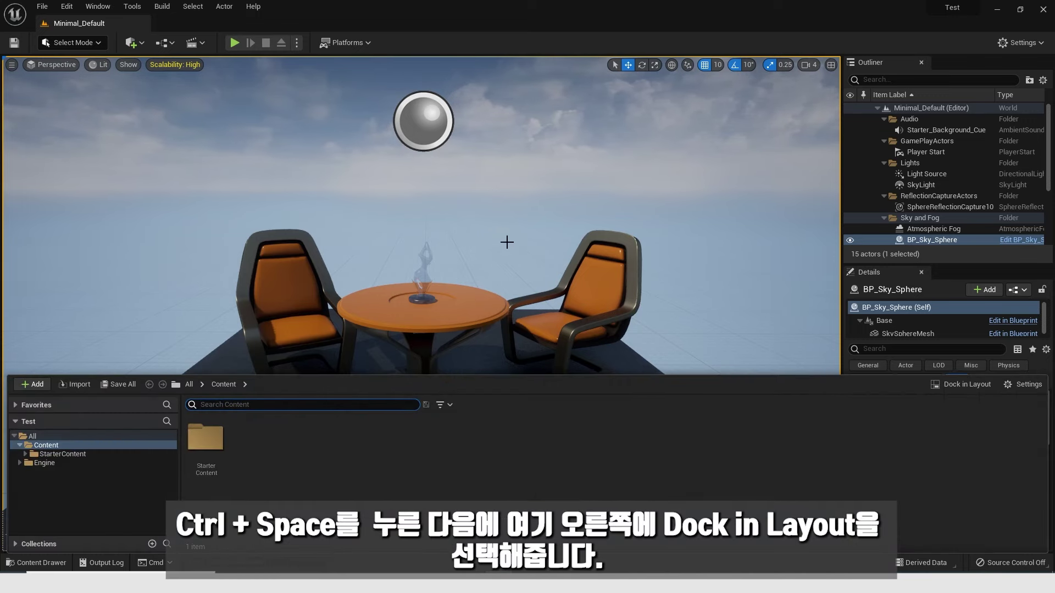
left_click(956, 386)
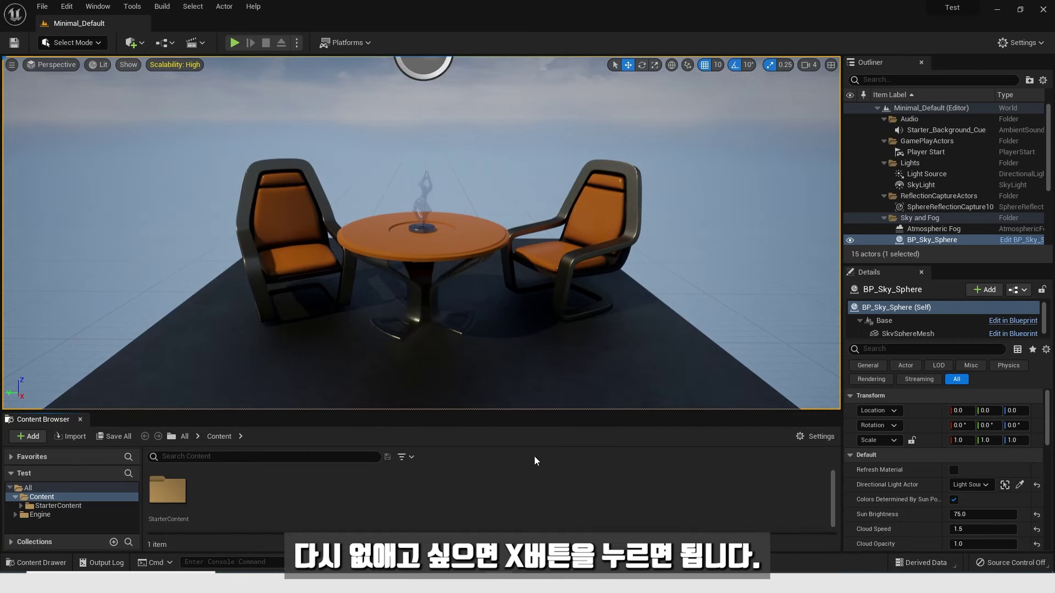
left_click(80, 419)
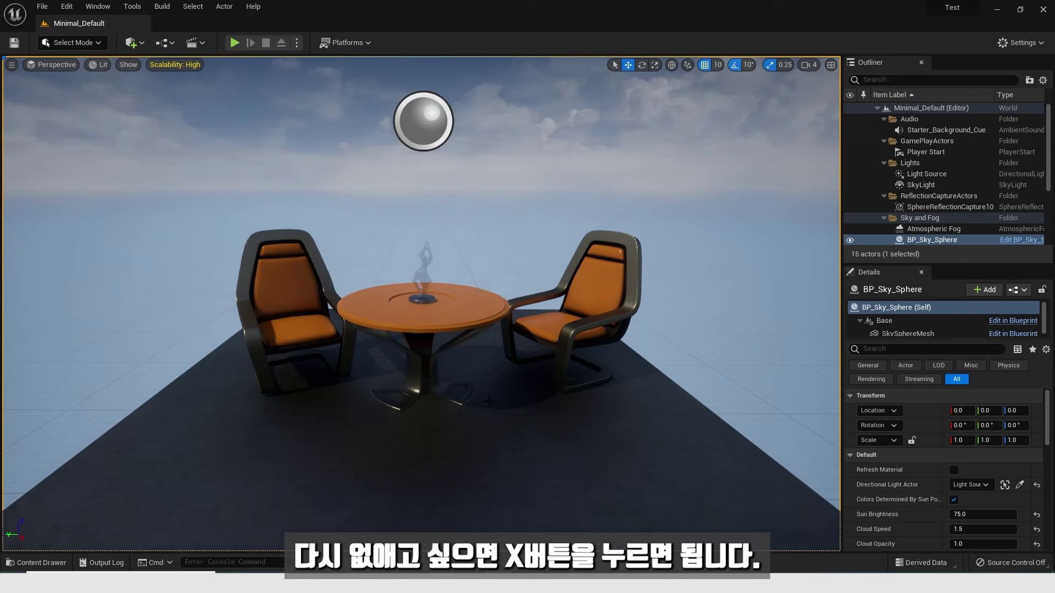
Dock the Content Drawer in the editor layout and open the StarterContent folder in it
key("ctrl+space")
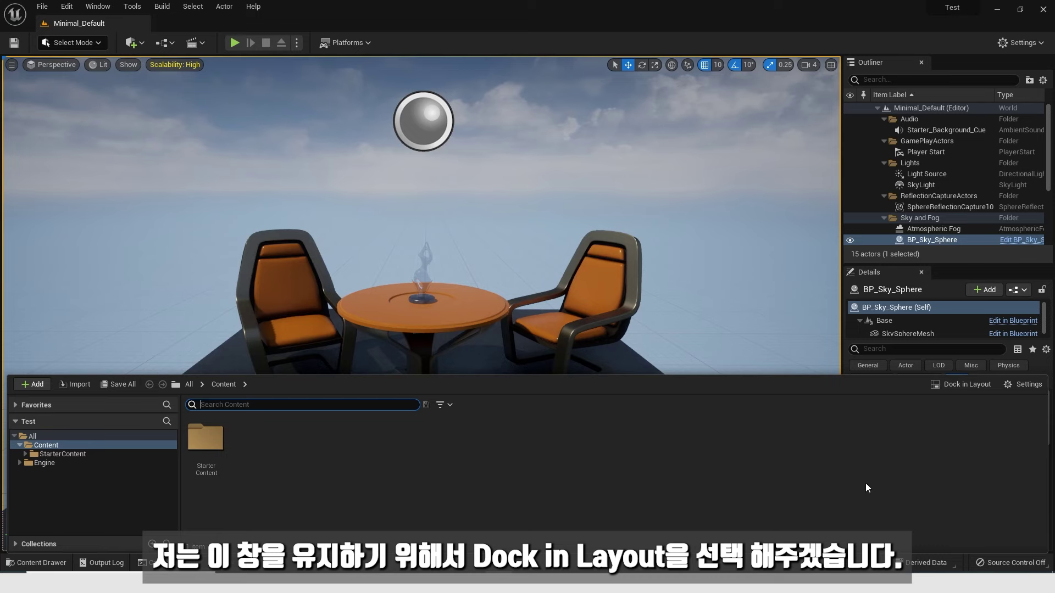
left_click(958, 385)
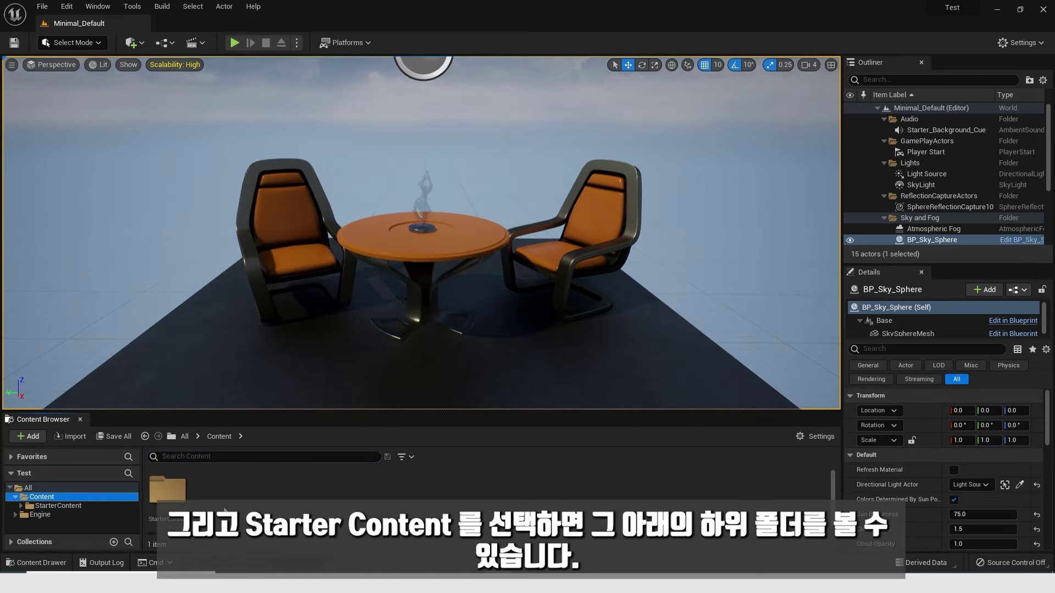
double_click(176, 494)
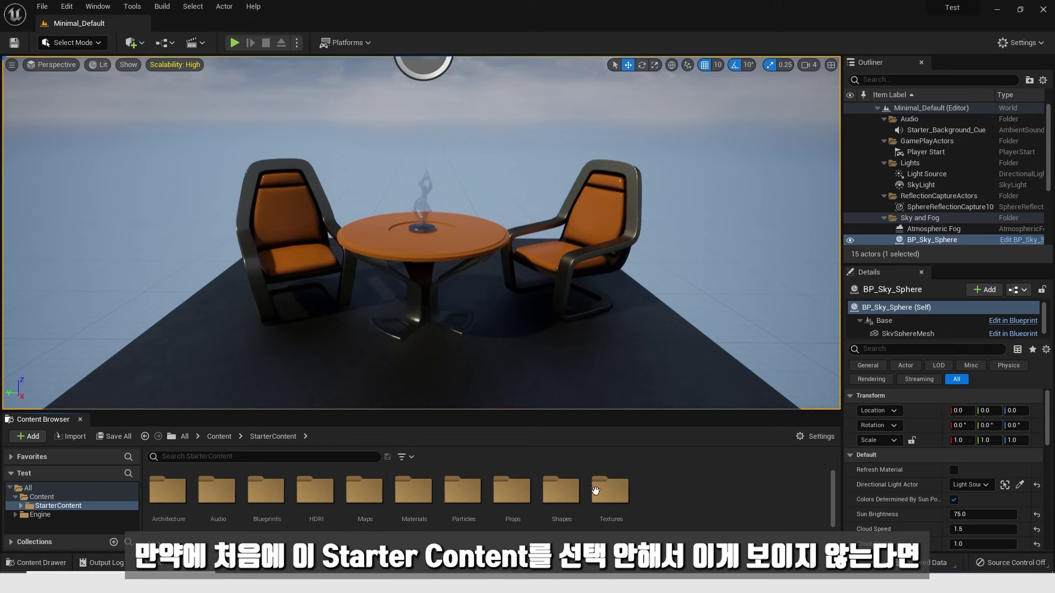
View the Starter Content pack among the feature and content packs available for the project, and leave without adding it
left_click(31, 437)
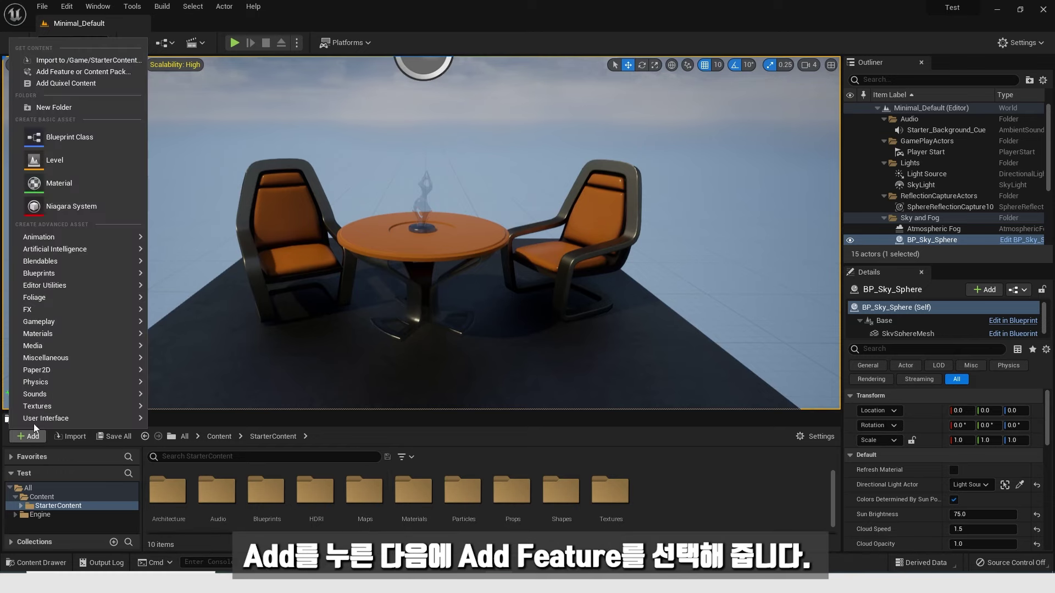
left_click(62, 72)
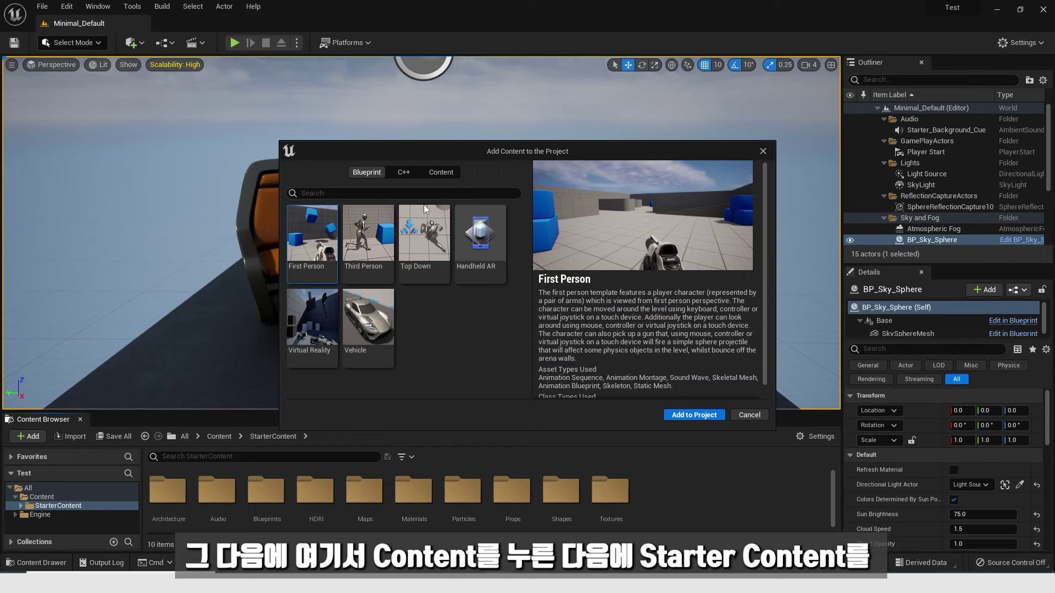
left_click(441, 172)
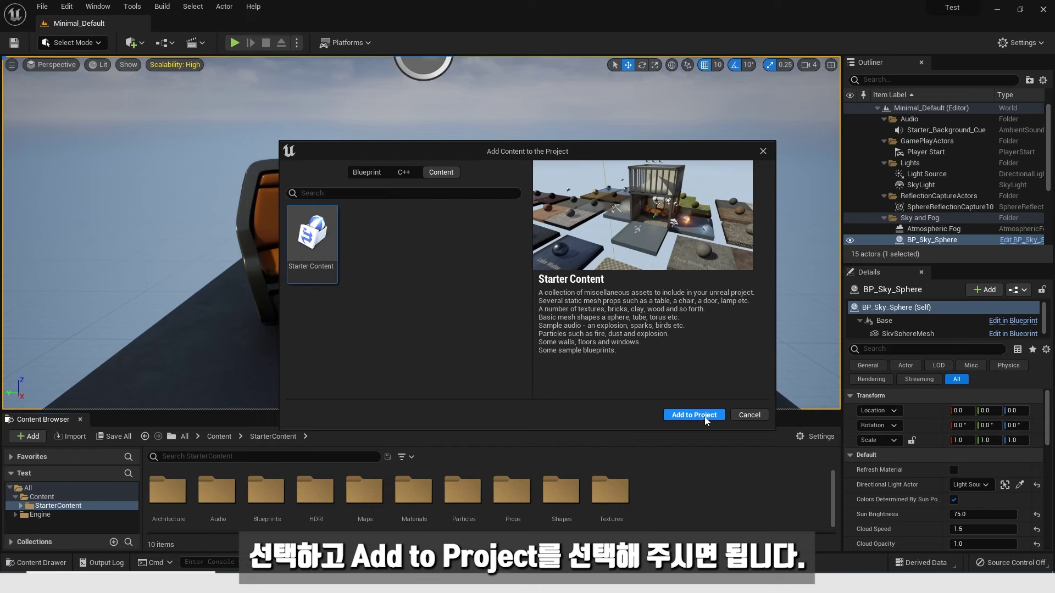
left_click(748, 415)
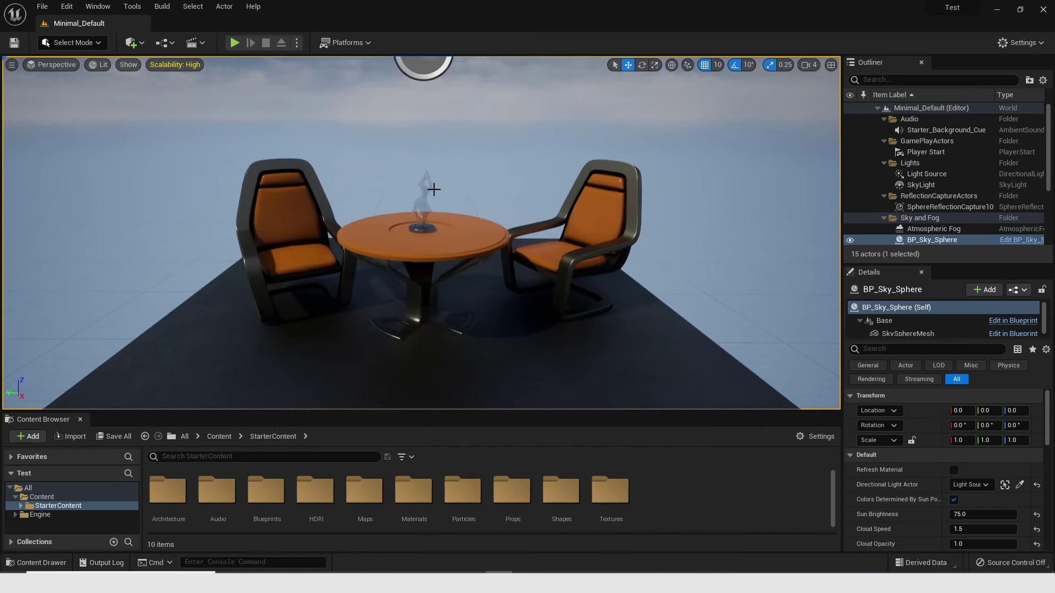
Zoom the perspective view out and in on the table and chairs
scroll(426, 179, "down", 5)
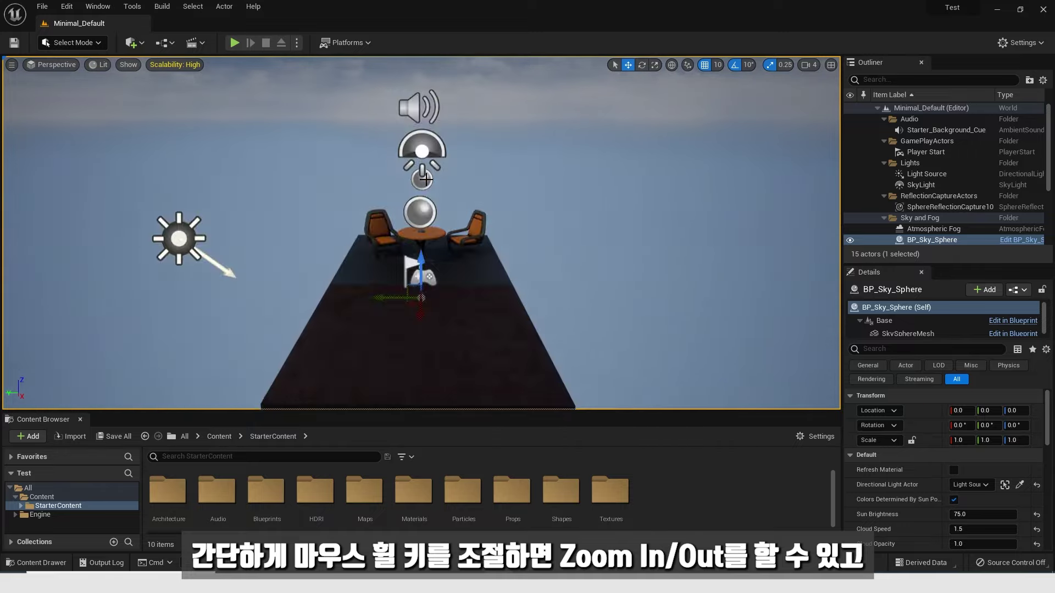
scroll(426, 179, "up", 3)
scroll(426, 179, "down", 3)
scroll(426, 179, "up", 4)
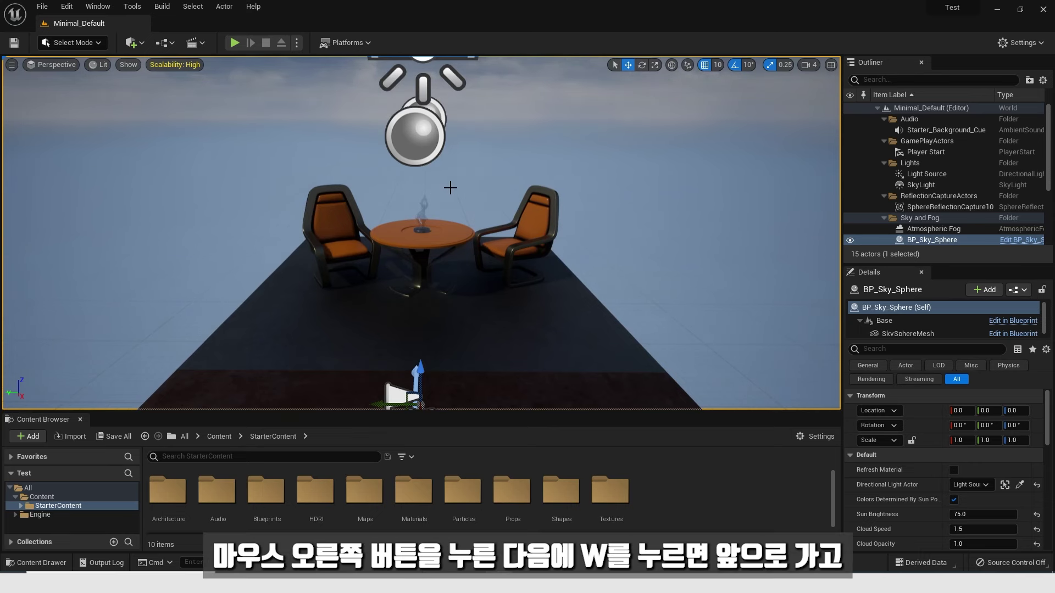
Fly the viewport camera forward, backward, left, right, down and up around the table and chairs
key("w")
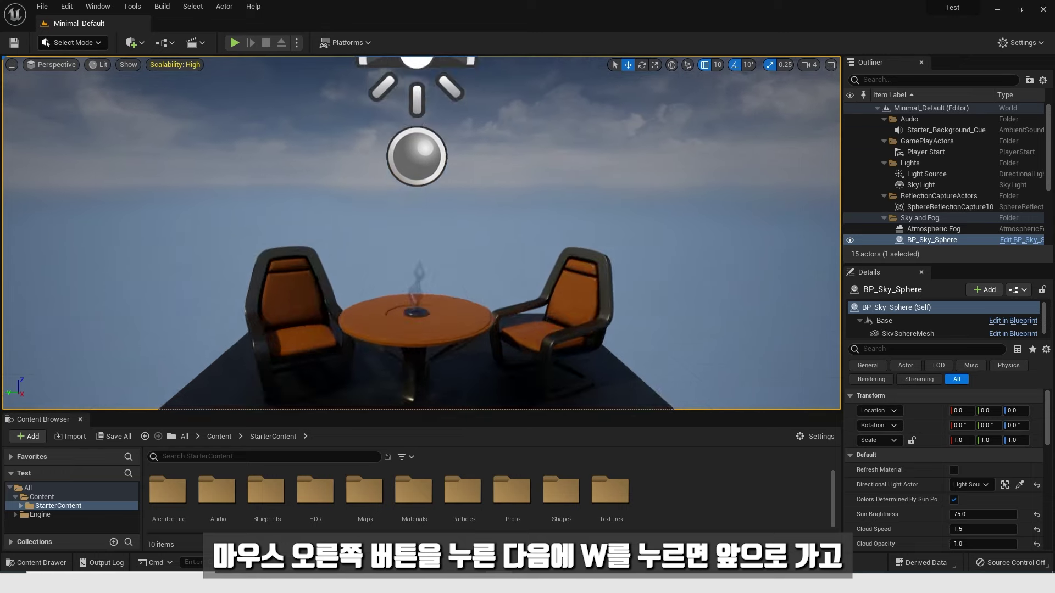
key("s")
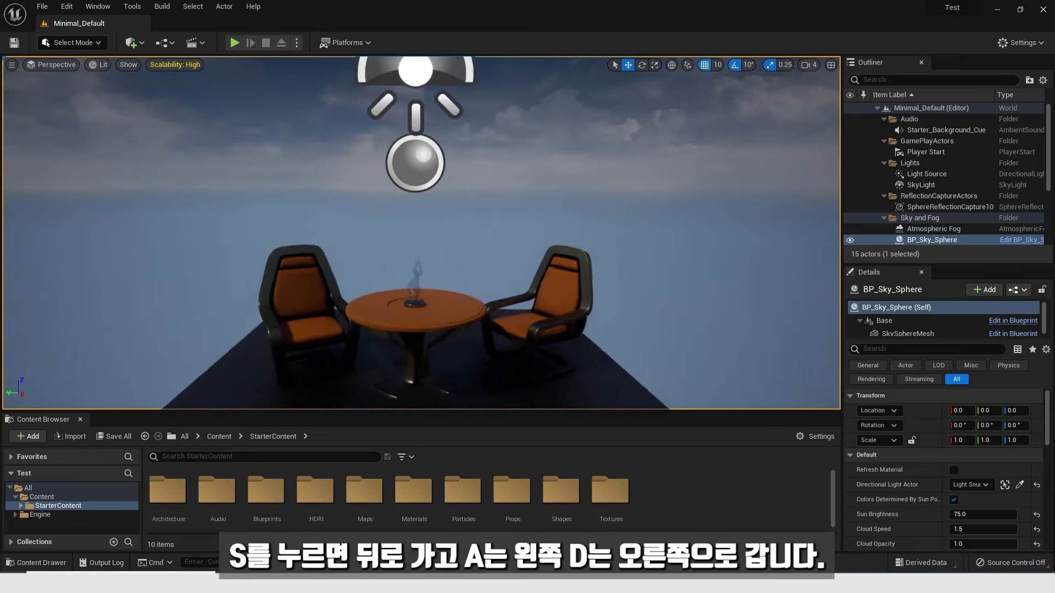
key("a")
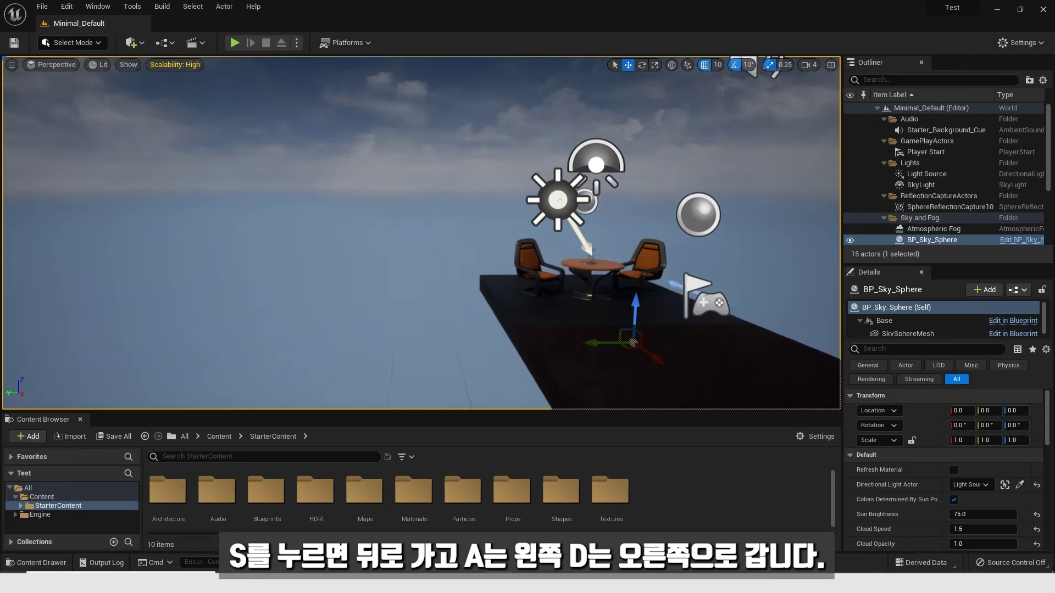
key("d")
key("d")
key("a")
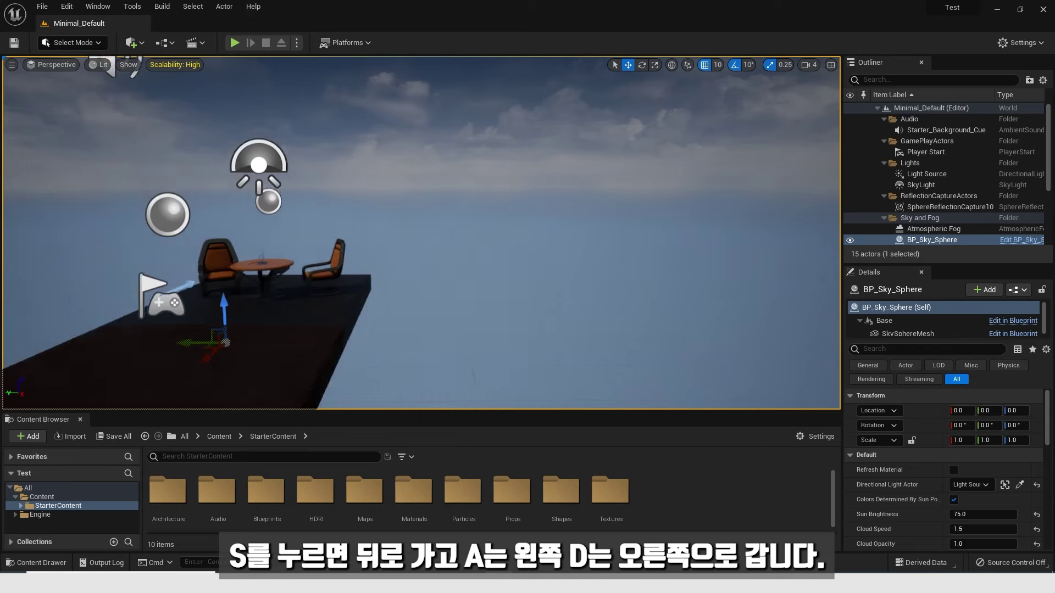
key("q")
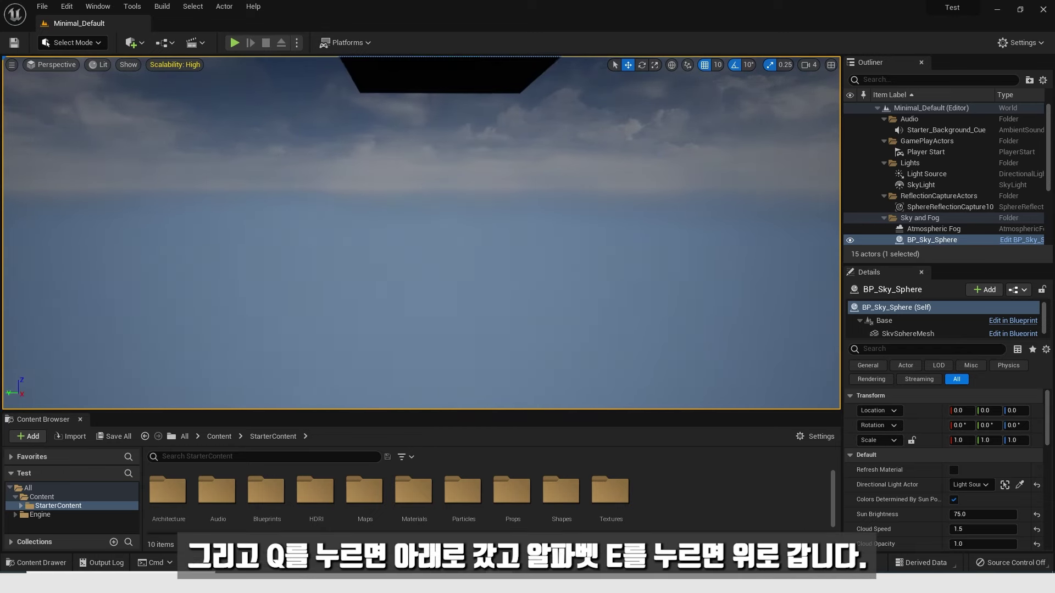
key("e")
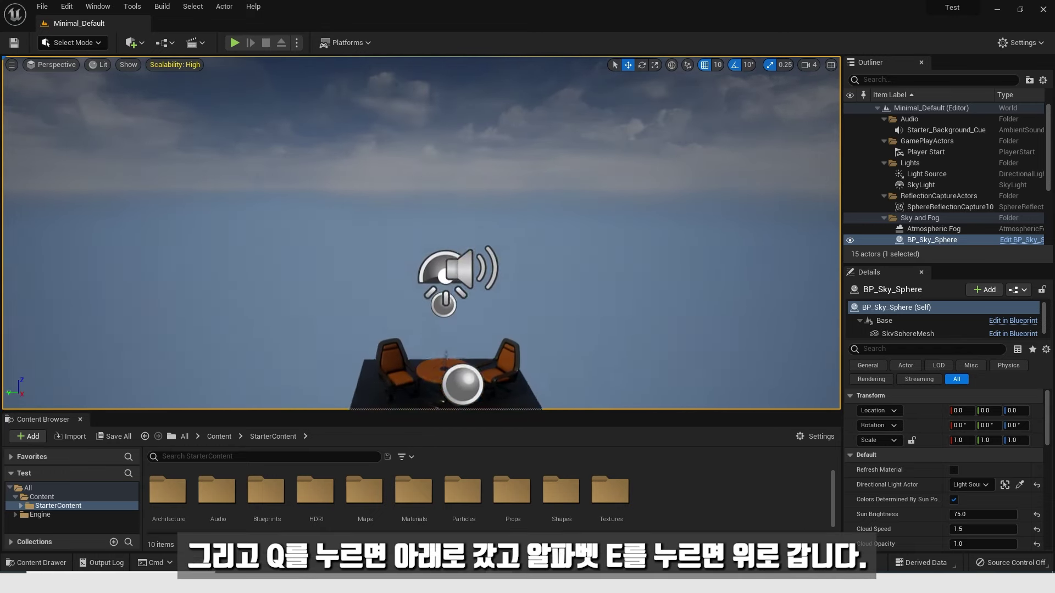
key("s")
key("w")
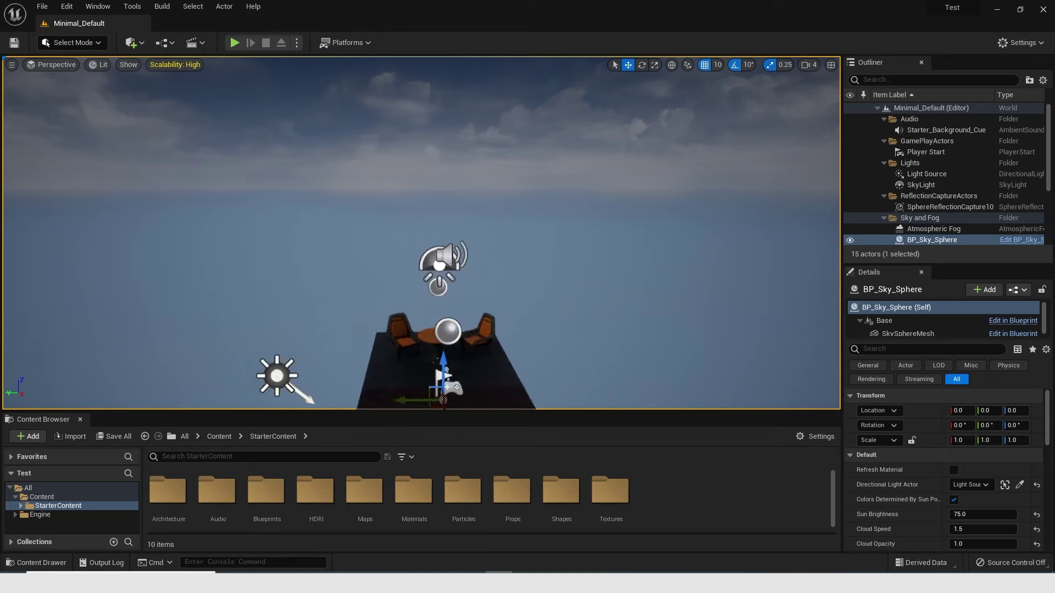
Examine the floor platform and its furniture from the side, the front, a distance and close up
key("q")
key("e")
key("d")
key("d")
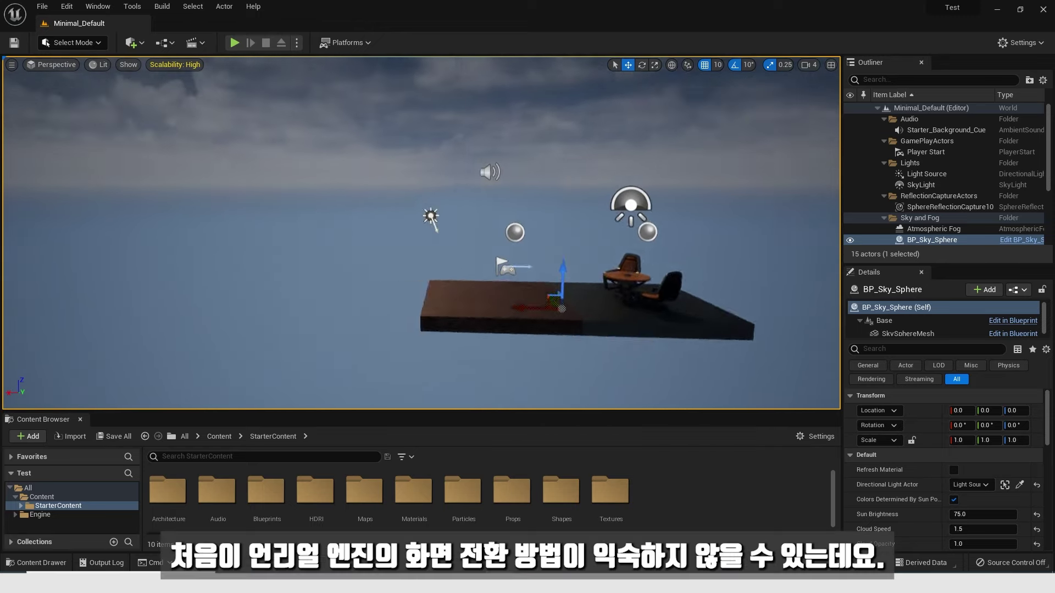
key("w")
key("s")
key("a")
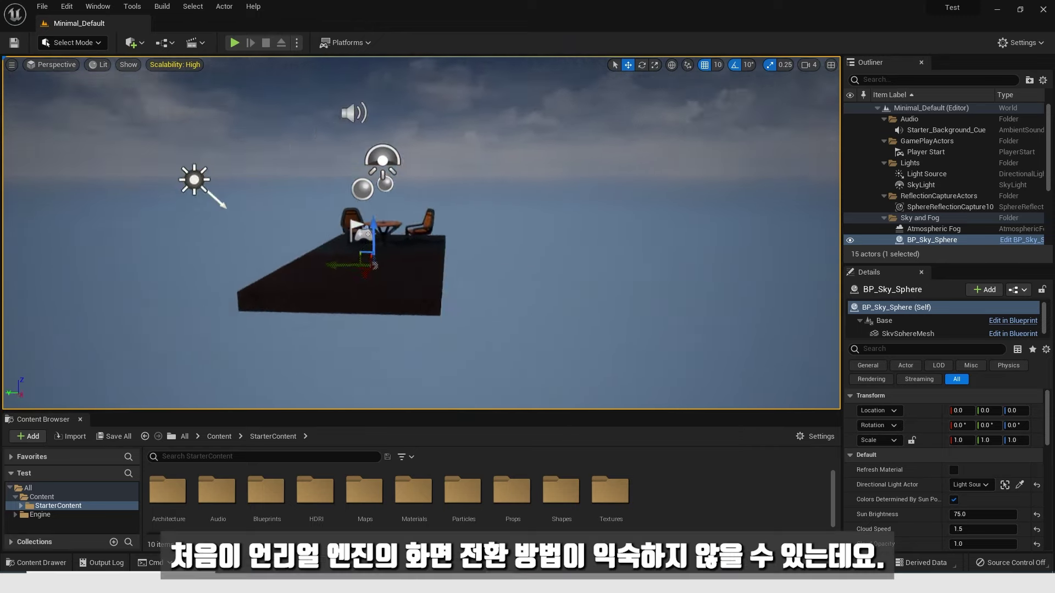
key("q")
key("e")
key("w")
key("q")
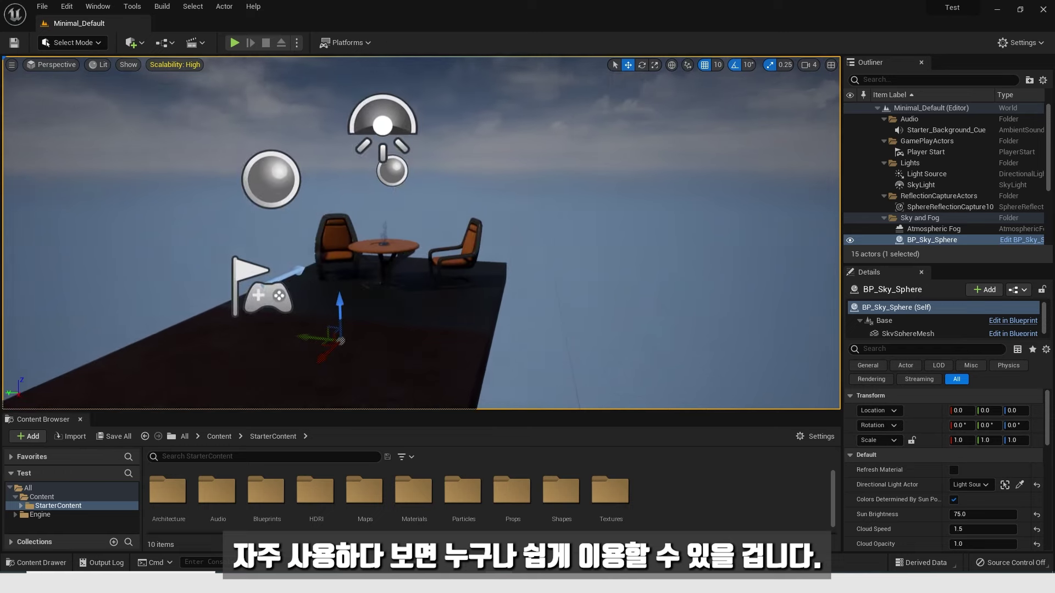
key("s")
key("e")
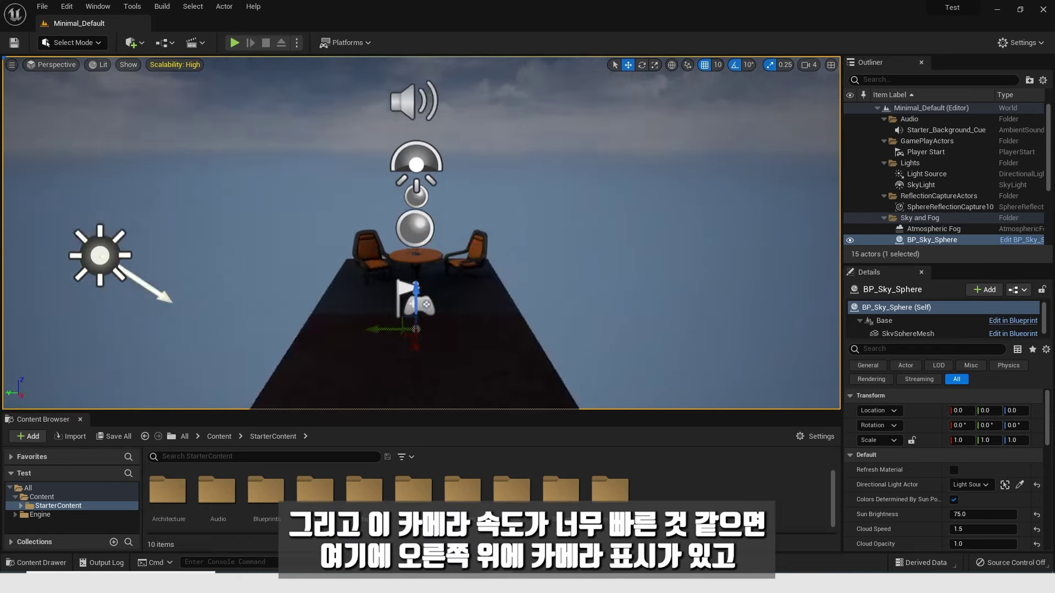
key("w")
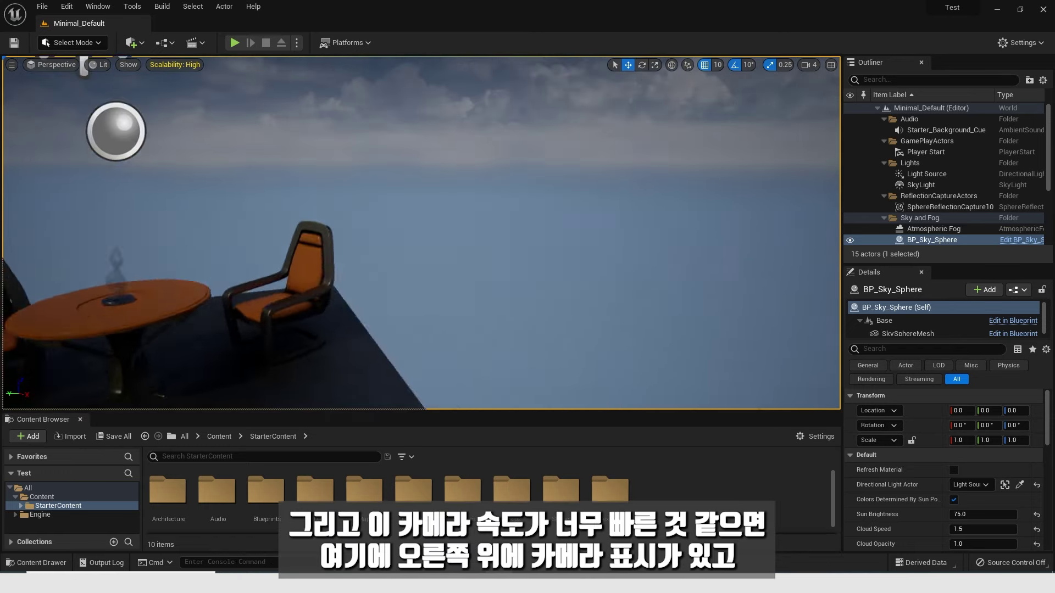
key("s")
key("w")
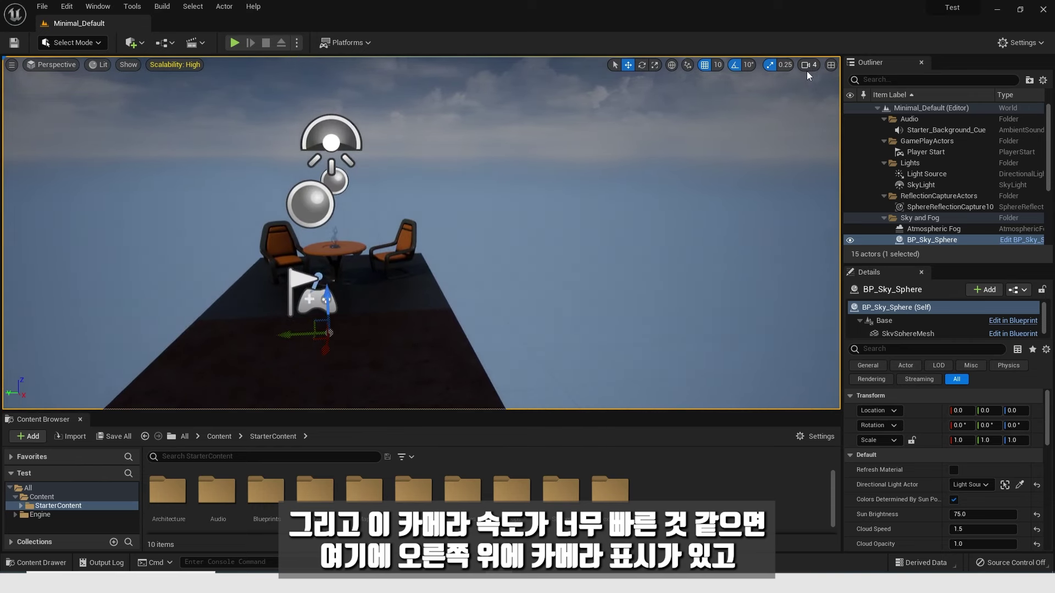
Set the viewport camera speed to 2 and try flying around the table and chairs at that speed
left_click(812, 68)
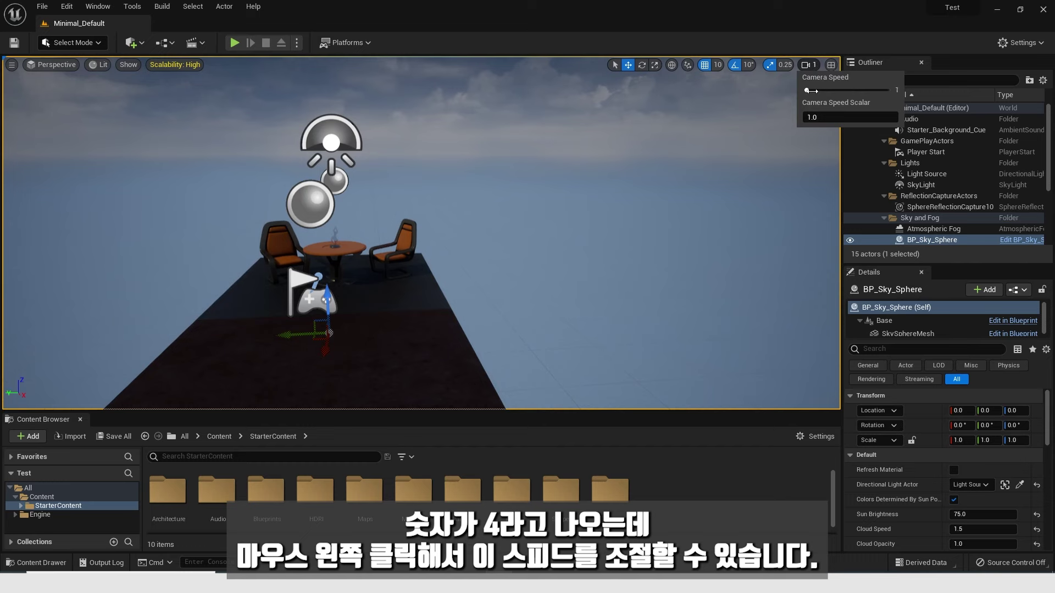
left_click_drag(829, 91, 818, 90)
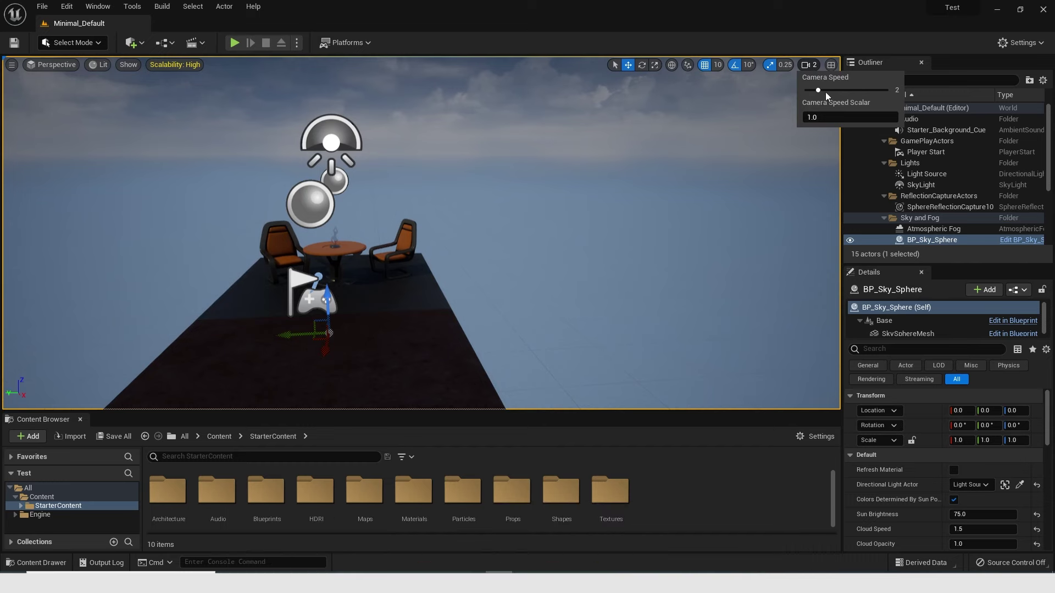
right_click_drag(580, 132, 533, 131)
key("w")
key("s")
key("d")
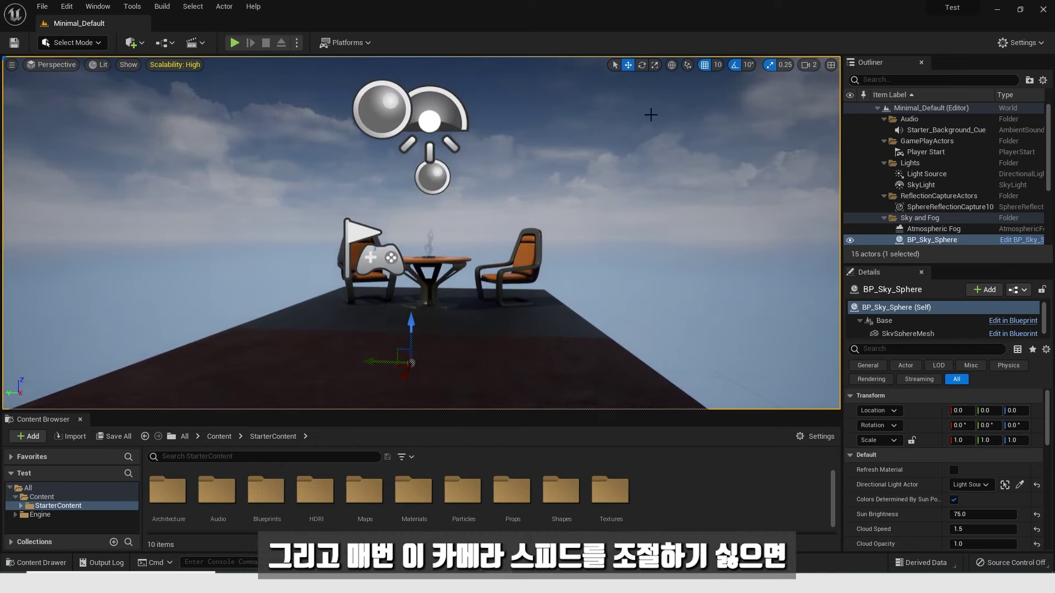
key("w")
right_click_drag(483, 178, 484, 182)
key("s")
key("w")
key("w")
Set the viewport camera speed to 4
left_click(811, 67)
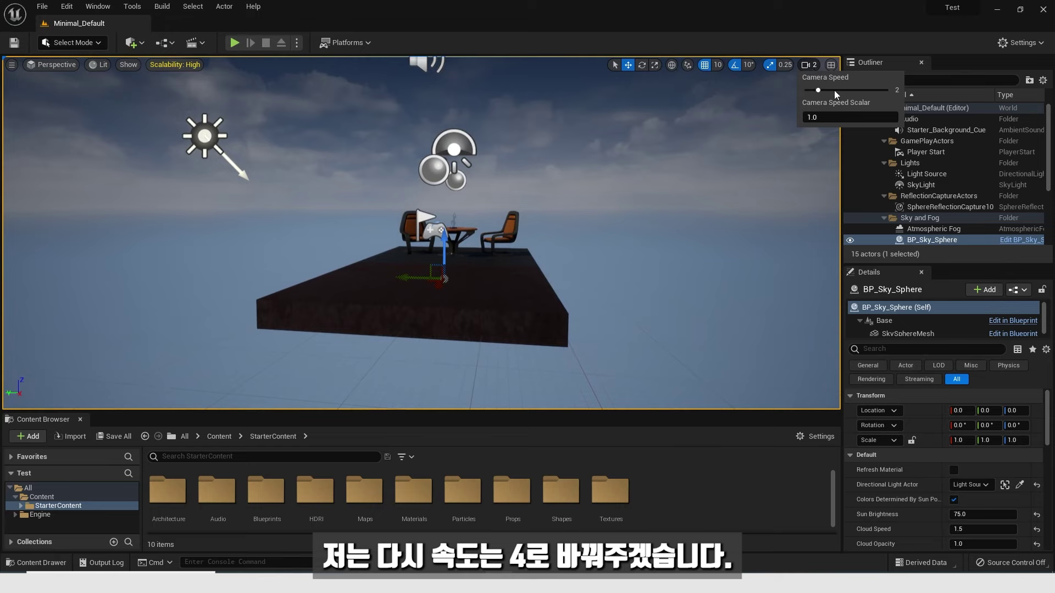
left_click_drag(840, 90, 843, 91)
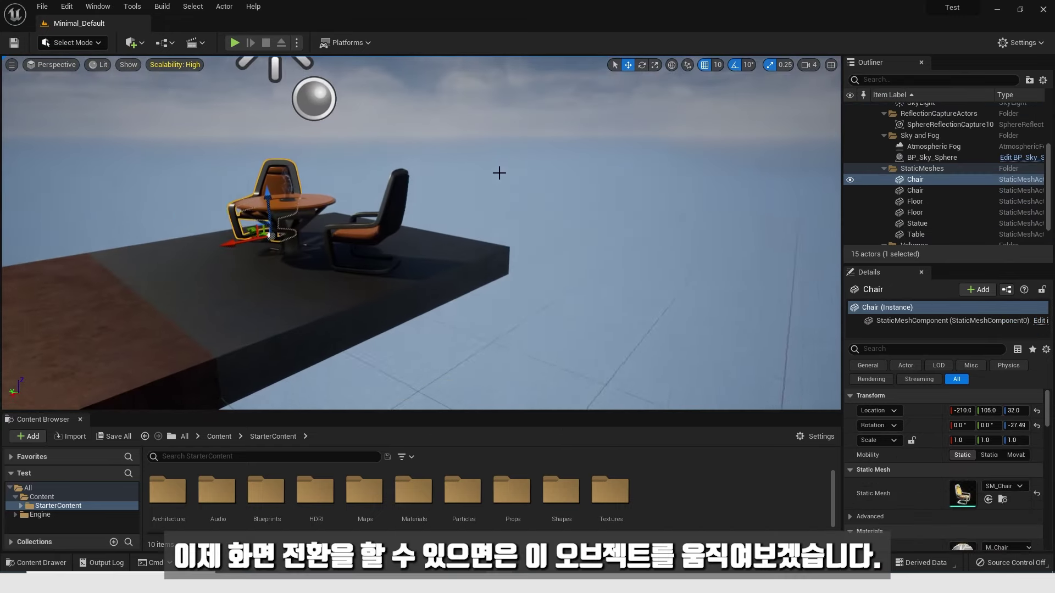
Select the first Chair in the StaticMeshes folder and frame it in the viewport
left_click_drag(499, 172, 356, 159, "alt")
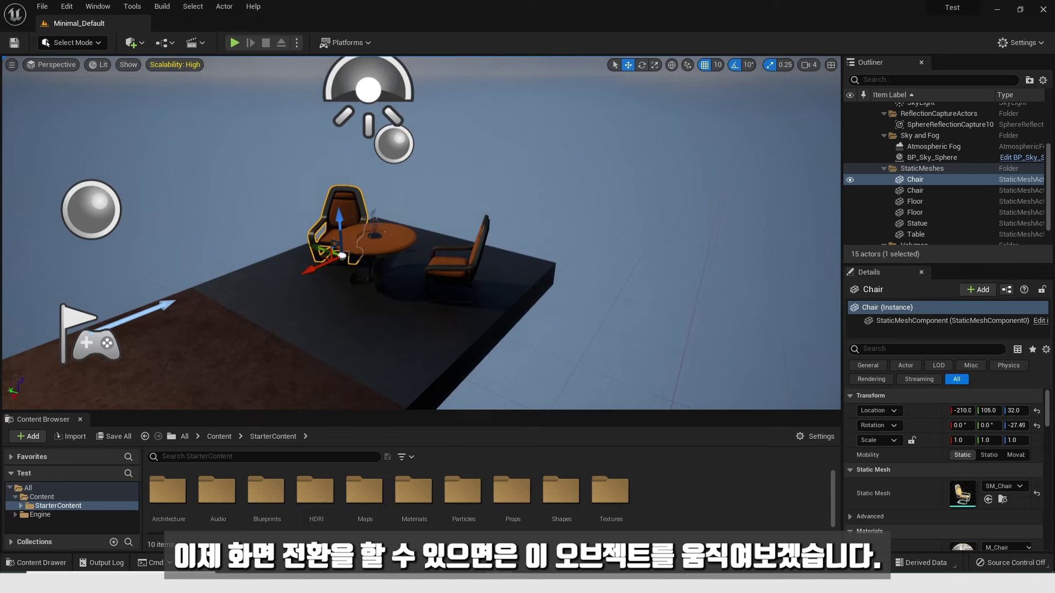
scroll(506, 214, "down", 3)
left_click(461, 173)
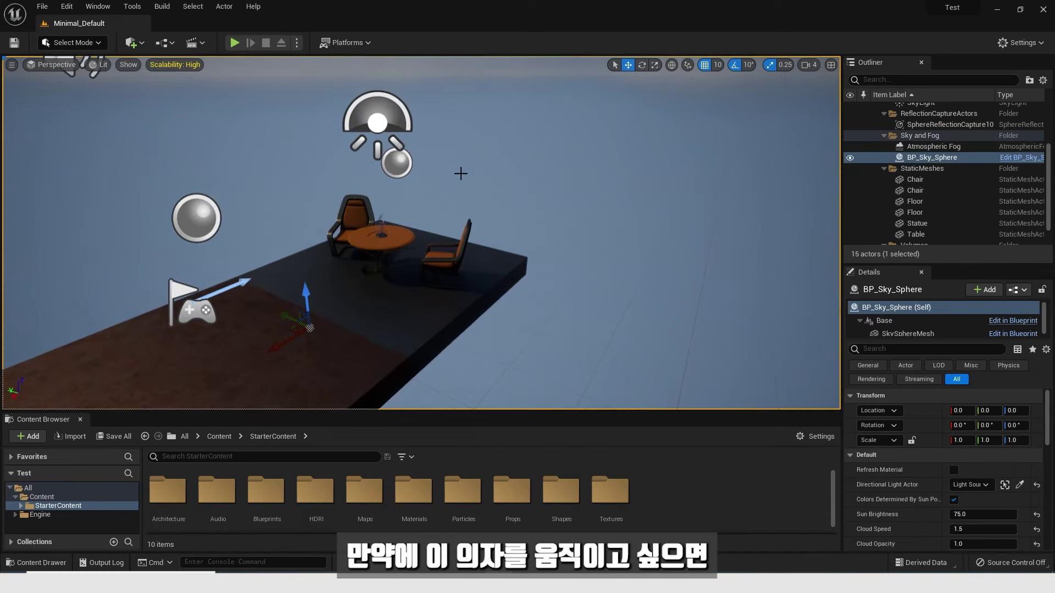
left_click(350, 202)
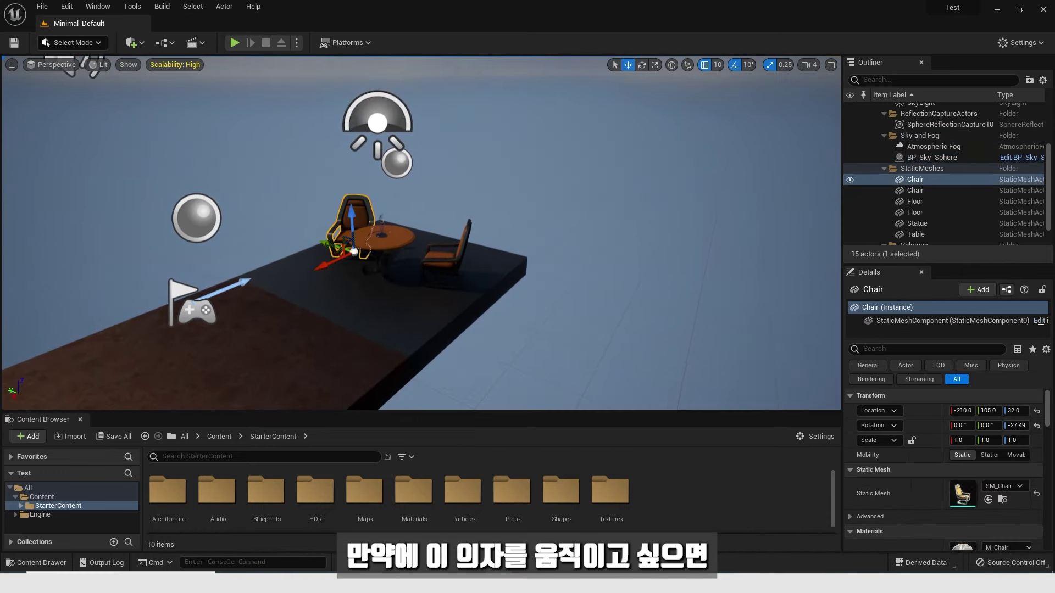
left_click(352, 208)
left_click(913, 192)
left_click(912, 183)
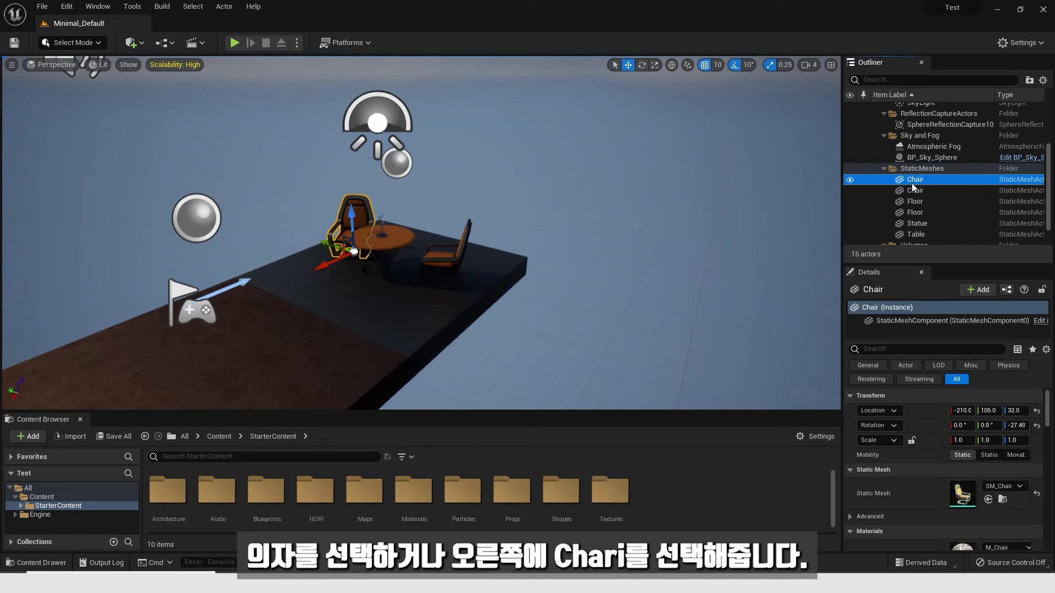
key("f")
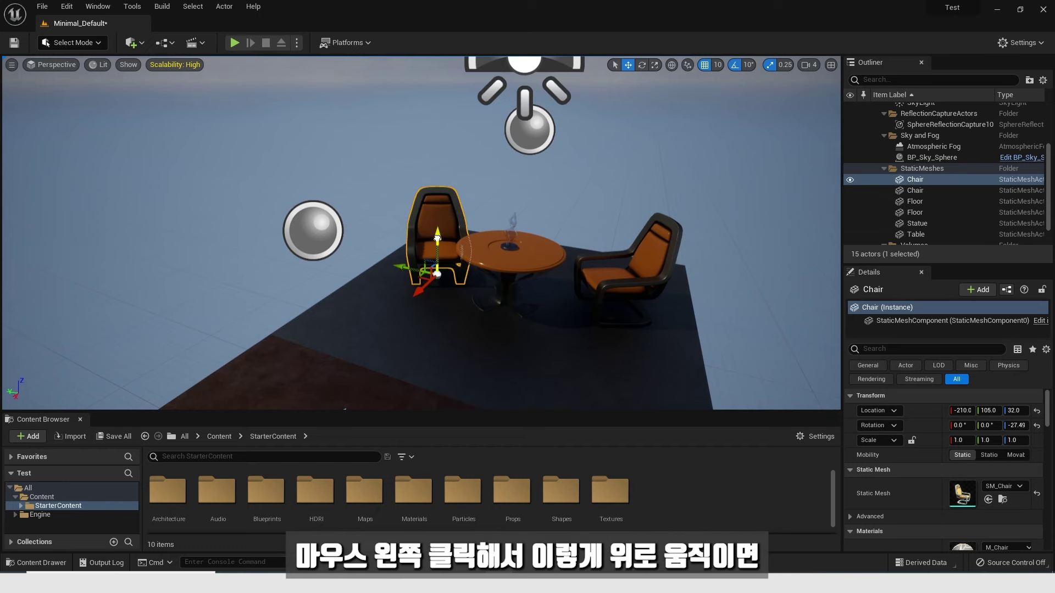
Move the selected chair along its axes to location X -150, Y 85, Z 112
left_click_drag(437, 238, 395, 226)
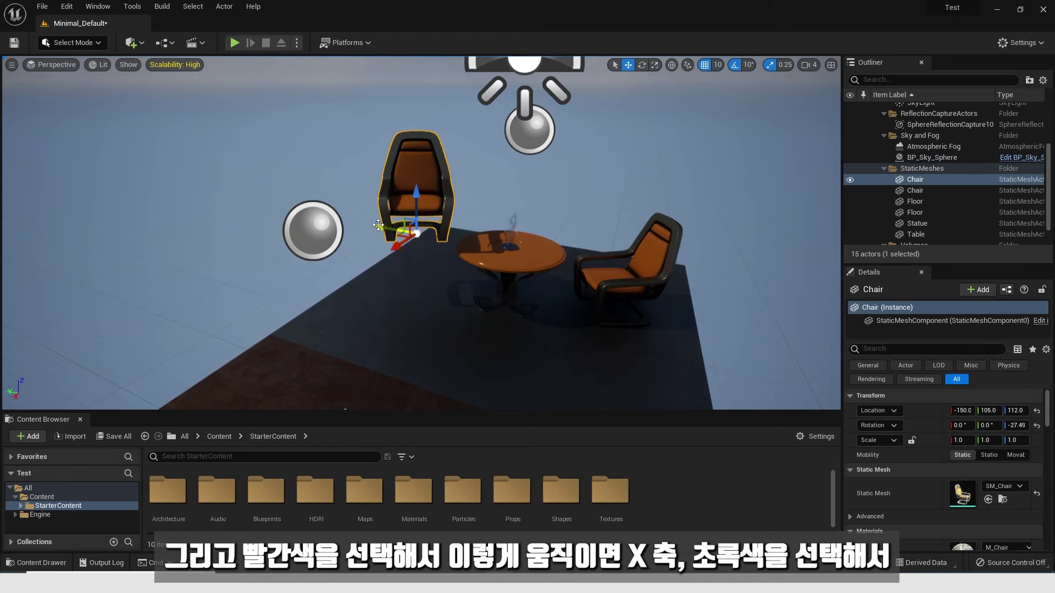
left_click(377, 225)
left_click(391, 223)
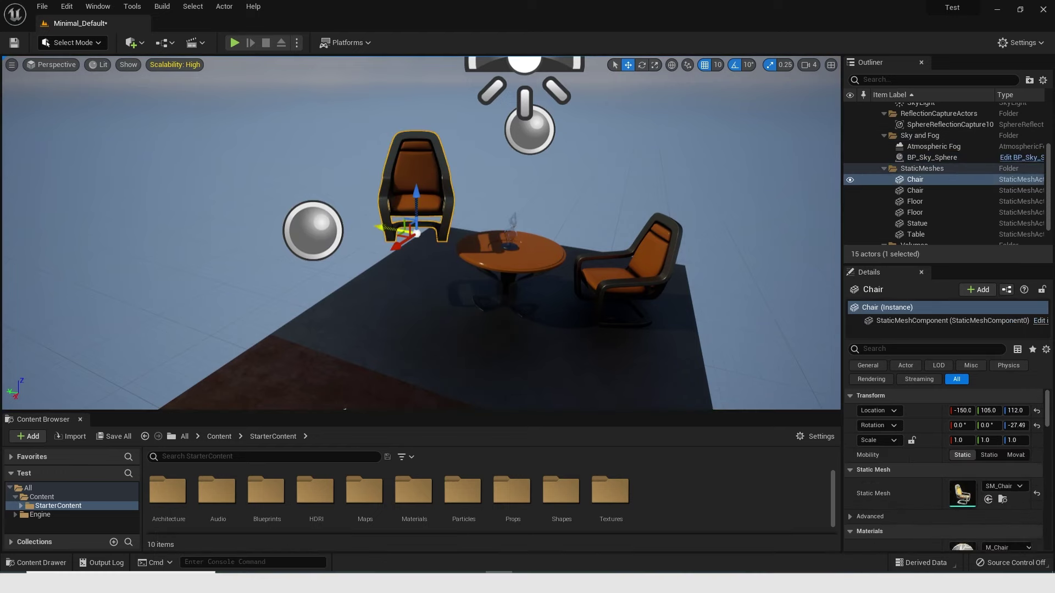
left_click_drag(391, 223, 531, 236)
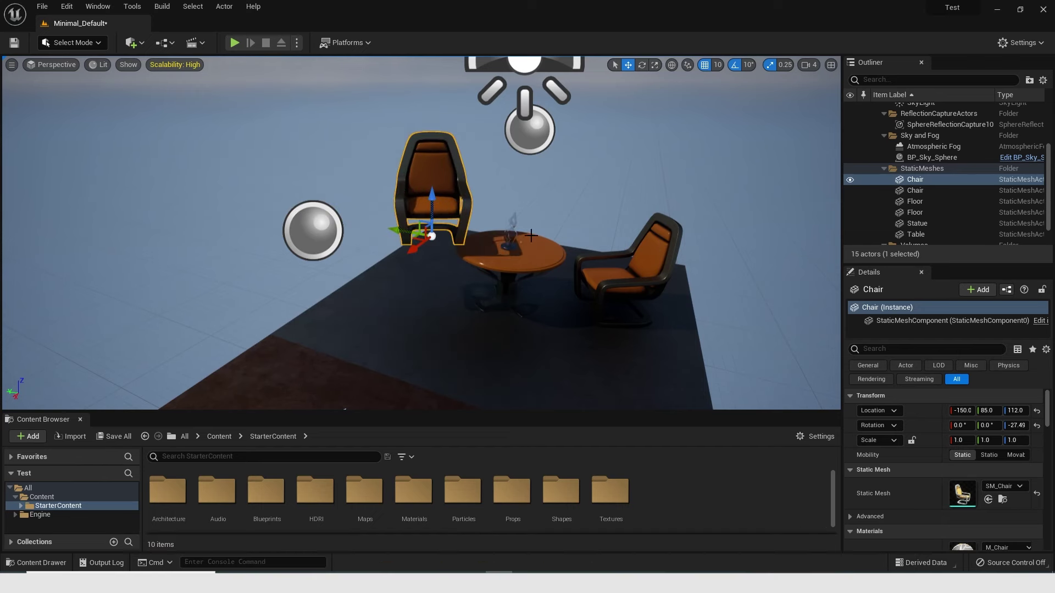
Set the position grid snap size to 100 and try moving the chair along the Y axis
left_click(718, 65)
left_click(736, 138)
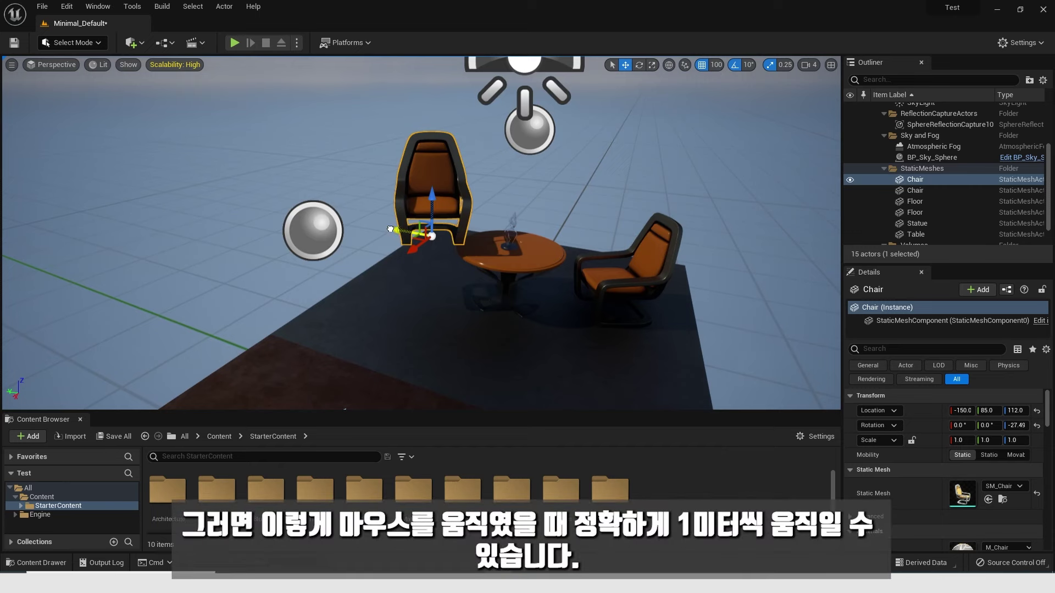
mouse_move(391, 229)
left_mouse_down()
mouse_move(335, 225)
mouse_move(237, 174)
mouse_move(107, 150)
mouse_move(299, 187)
mouse_move(384, 244)
mouse_move(234, 173)
mouse_move(484, 258)
mouse_move(232, 168)
mouse_move(343, 225)
mouse_move(377, 226)
left_mouse_up()
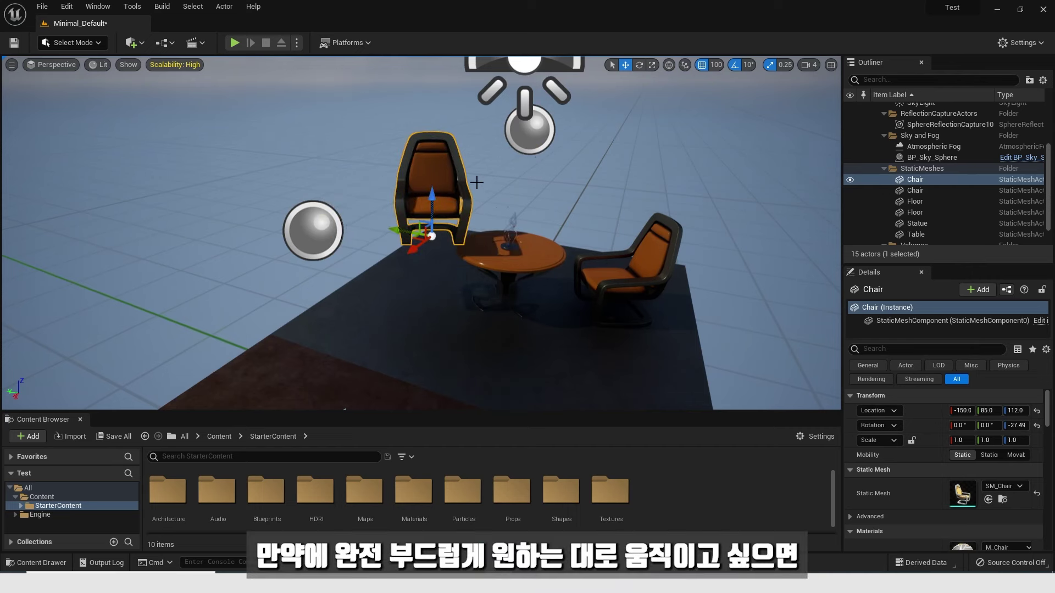
Turn off position grid snapping and move the chair along the Y axis to about 140
left_click(702, 65)
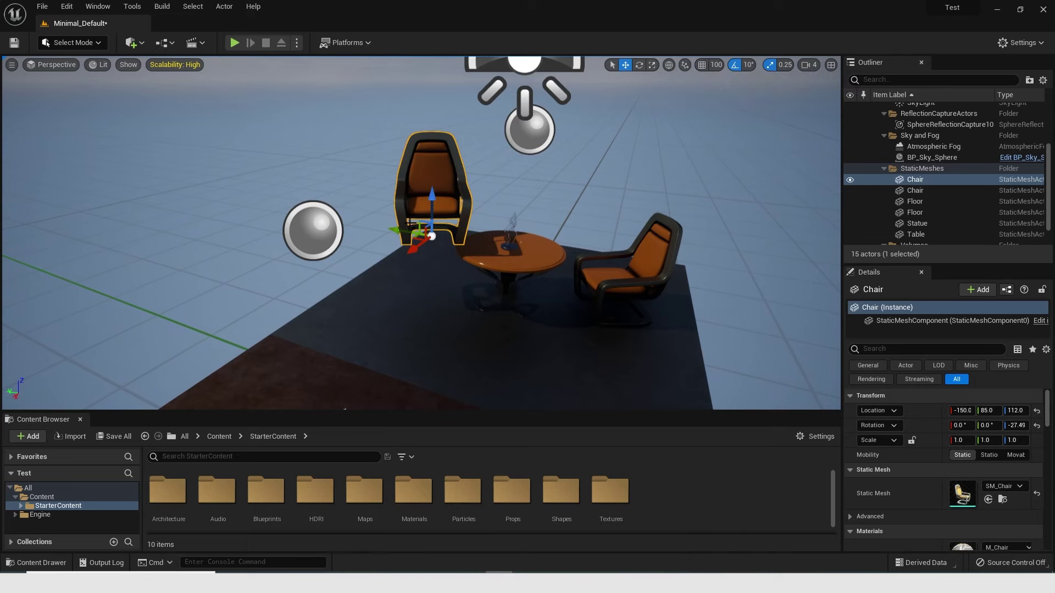
left_click_drag(404, 231, 362, 209)
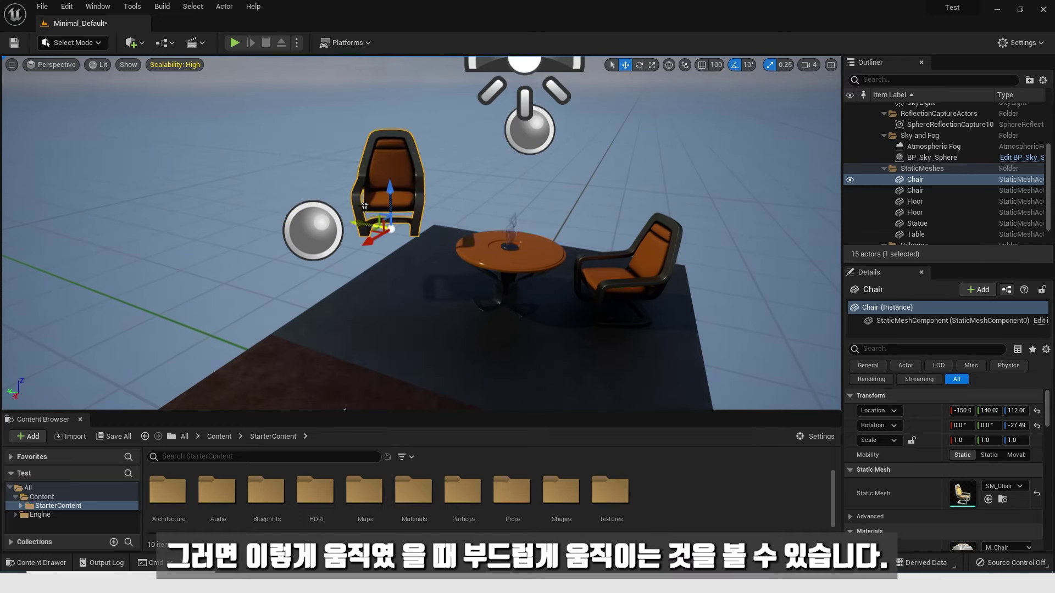
Switch to the Rotate tool and turn the chair about the Z axis to a rotation of -67.49°
left_click(639, 66)
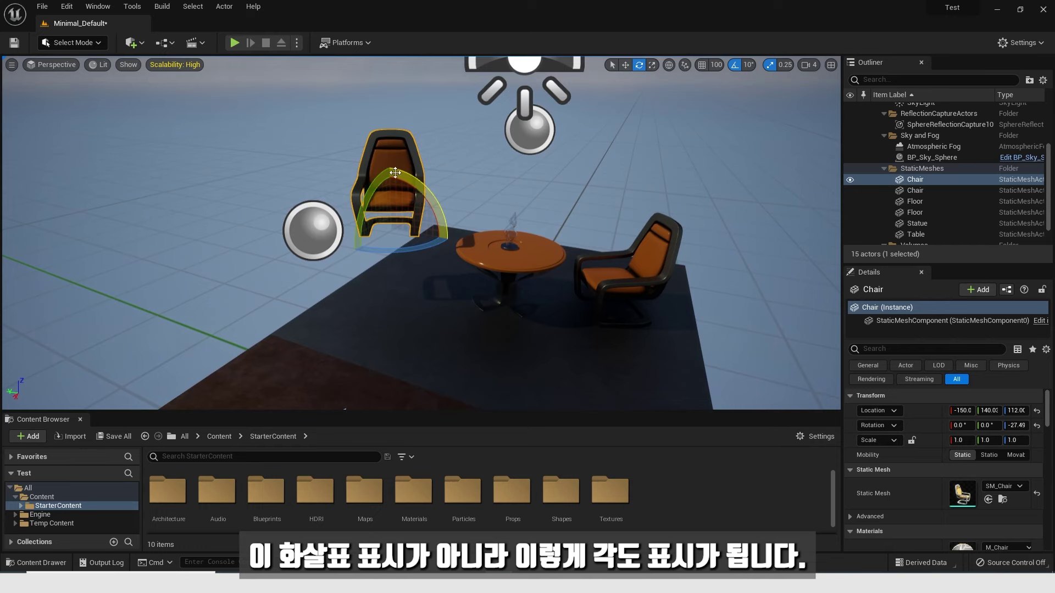
left_click_drag(365, 249, 404, 254)
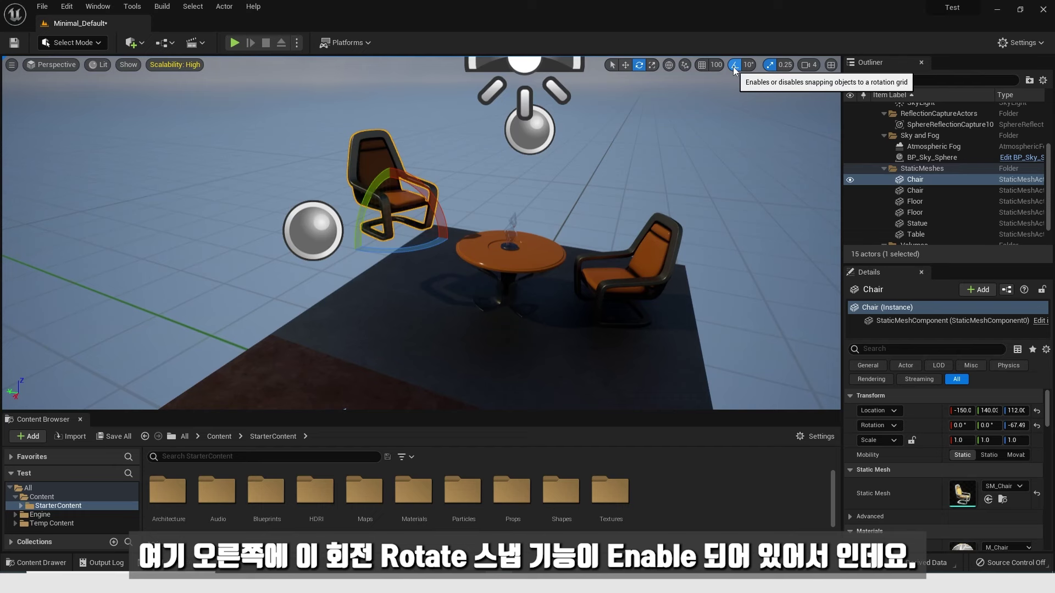
Set the rotation snap to 90° and turn the chair one increment about the Z axis
left_click(747, 68)
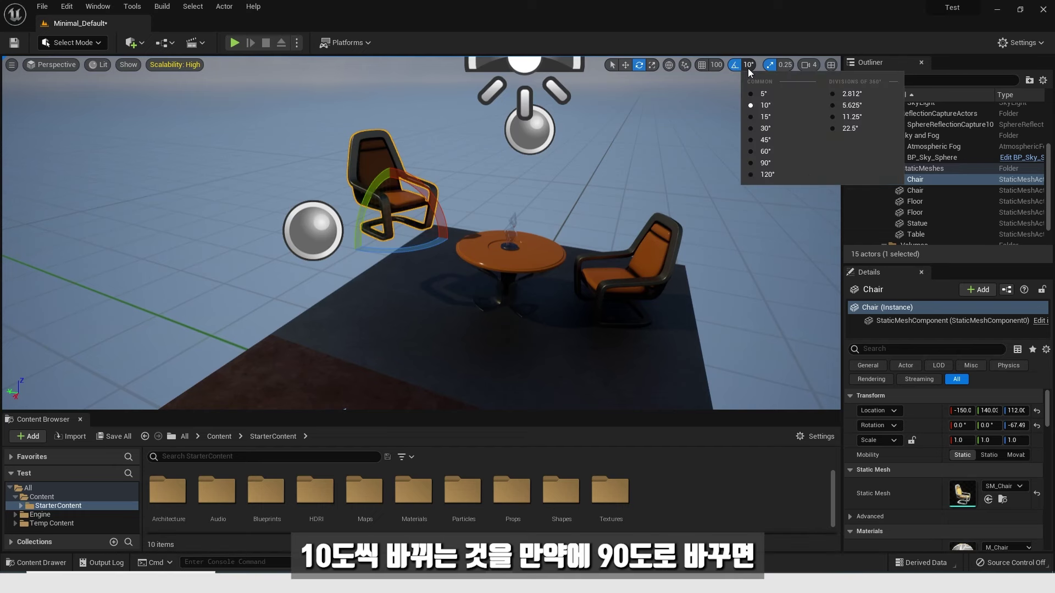
left_click(753, 162)
left_click_drag(356, 248, 290, 257)
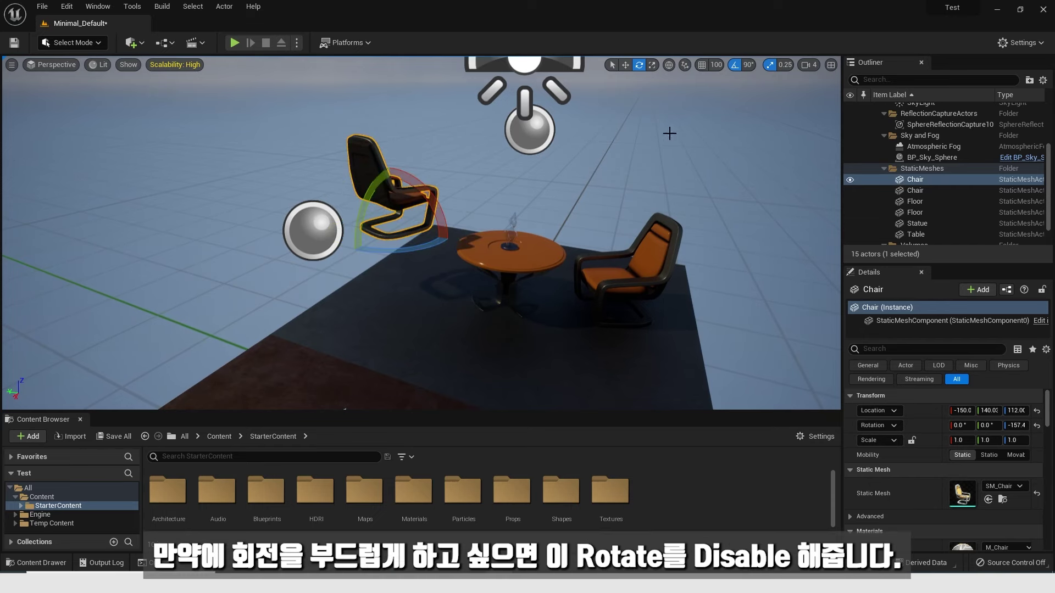
Turn off rotation snapping and rotate the chair freely about the Z axis to about -213.5°
left_click(733, 66)
left_click_drag(417, 250, 430, 284)
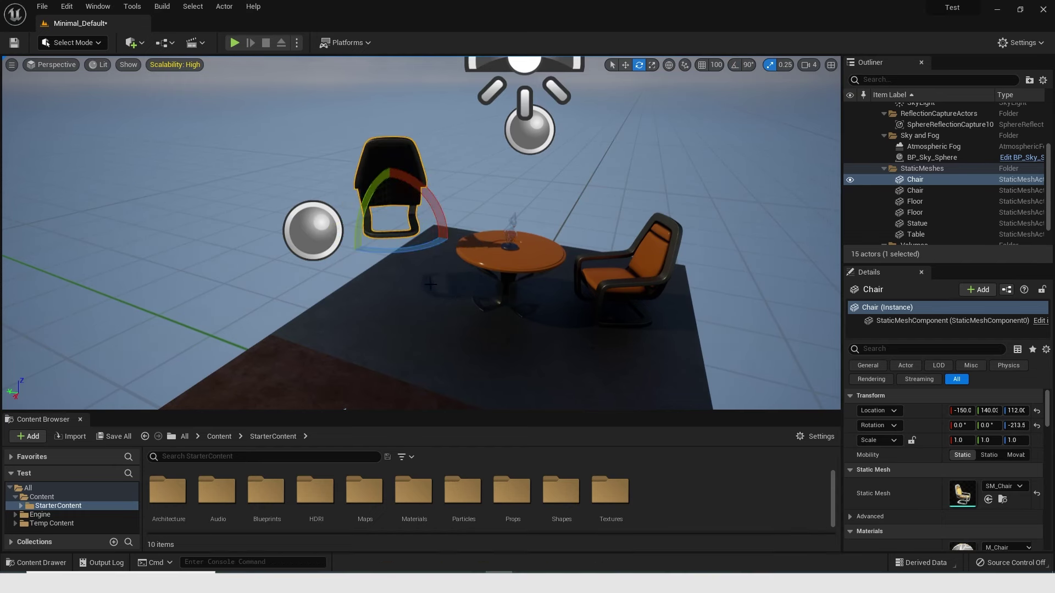
Scale the chair to 3.25 in Y and 1.75 in Z, and with scale snapping off reduce Y to about 1.96
left_click(654, 64)
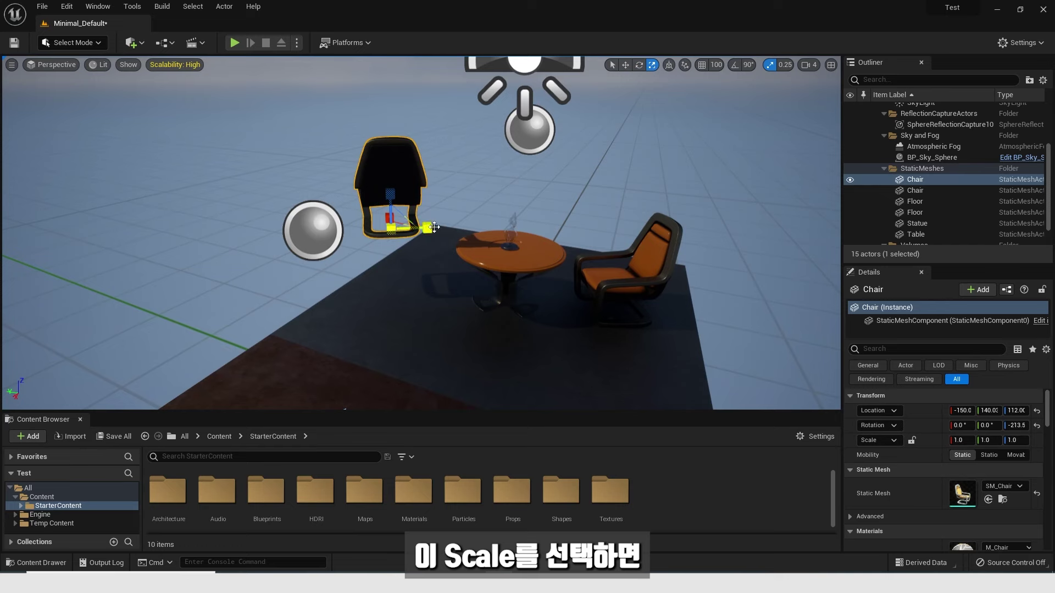
left_click_drag(390, 193, 545, 201)
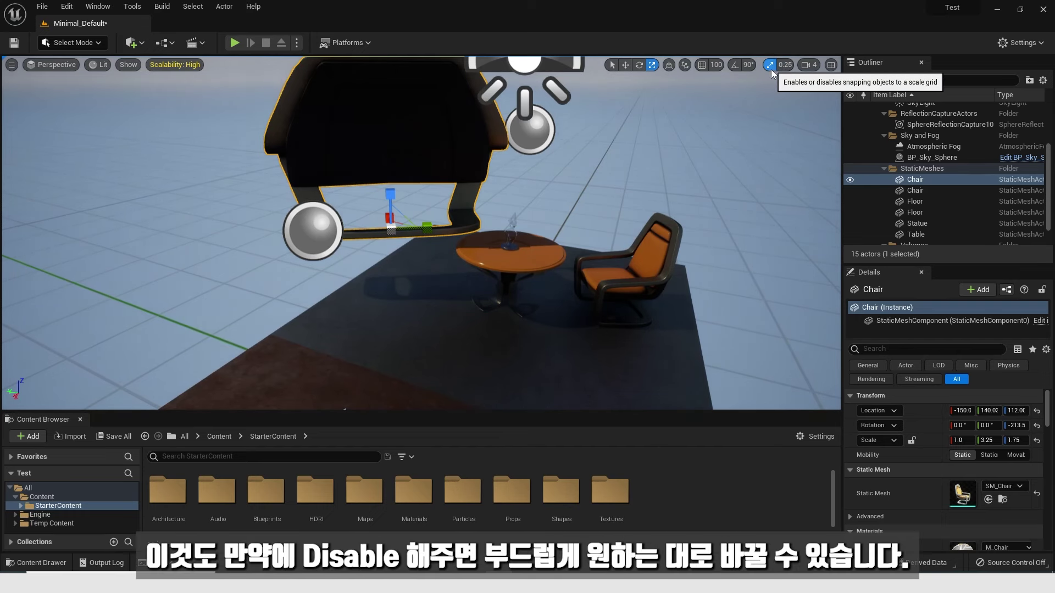
left_click_drag(430, 223, 393, 226)
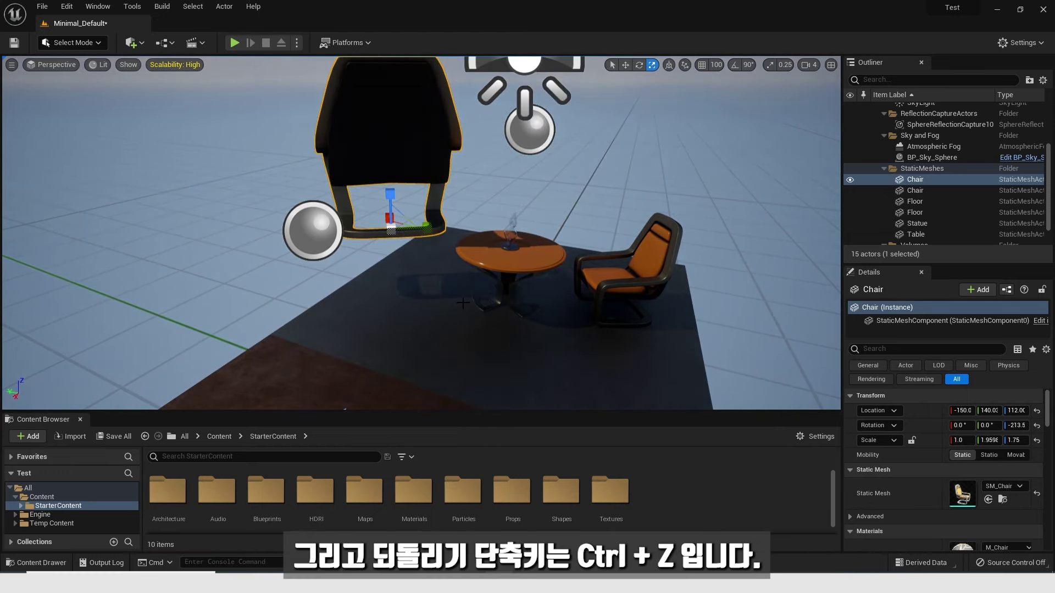
Undo the chair's recent scale, rotation and move changes one after another, back to location Y 105 and rotation Z -27.49°
key("ctrl+z")
key("ctrl+z")
key("ctrl+z")
key("ctrl+z")
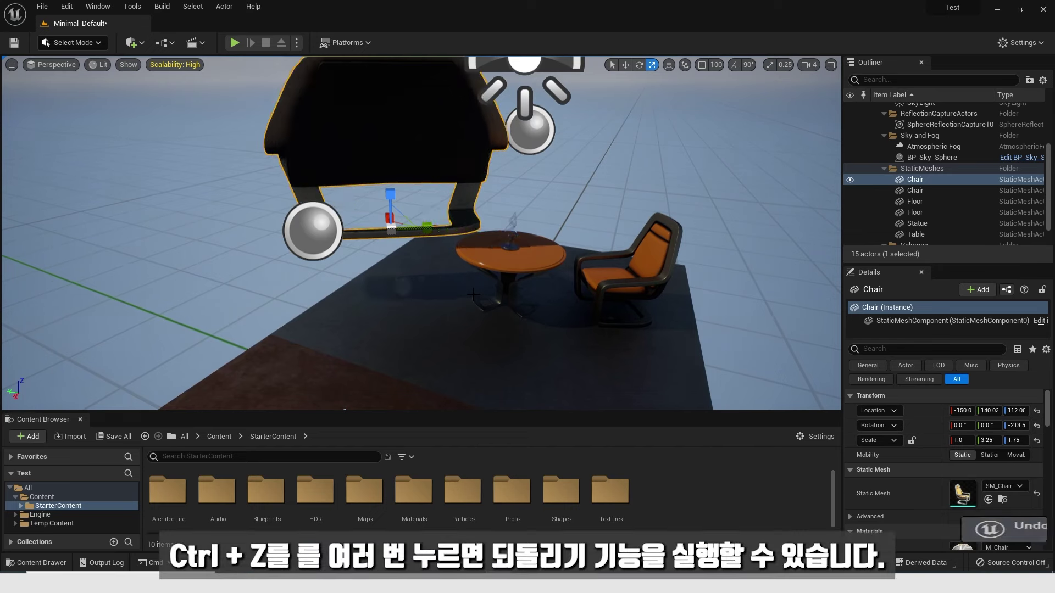
key("ctrl+z")
key("ctrl+z")
key("ctrl+z")
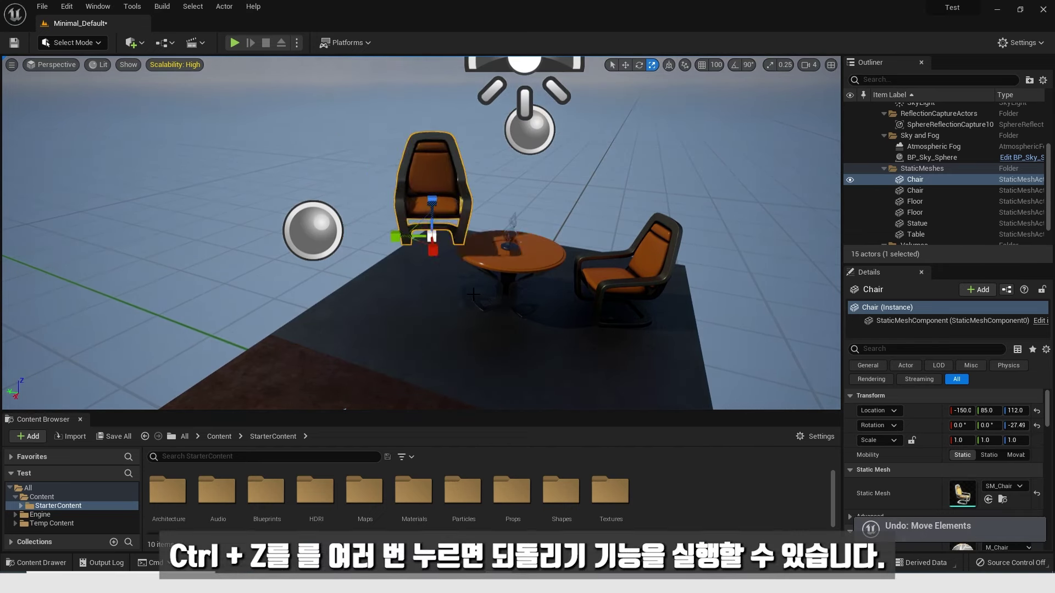
key("ctrl+z")
key("ctrl+z")
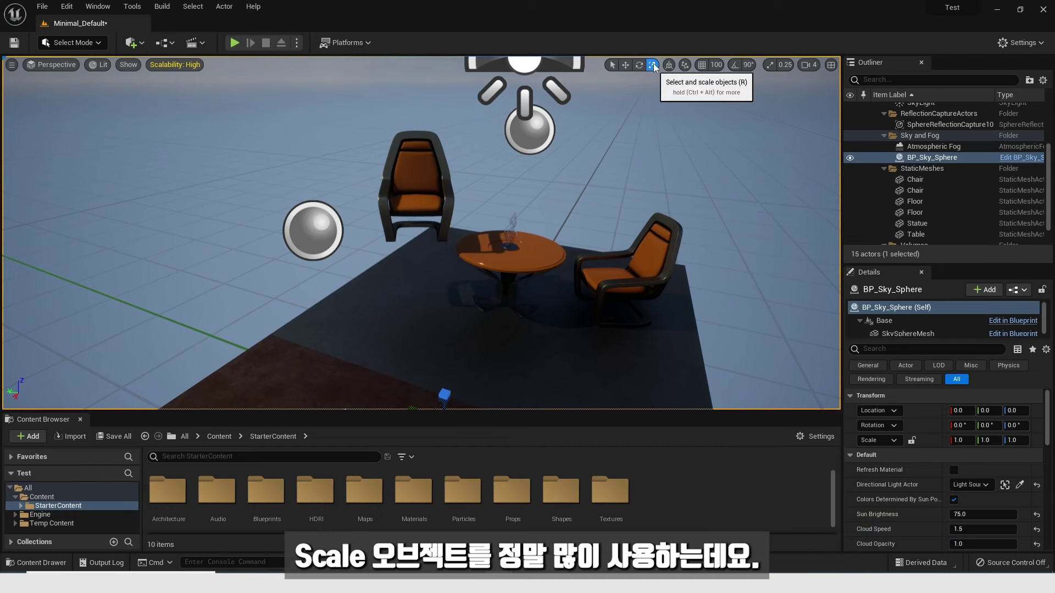
Switch through the Move, Rotate and Scale transform tools, ending on Scale
left_click(445, 175)
left_click(640, 81)
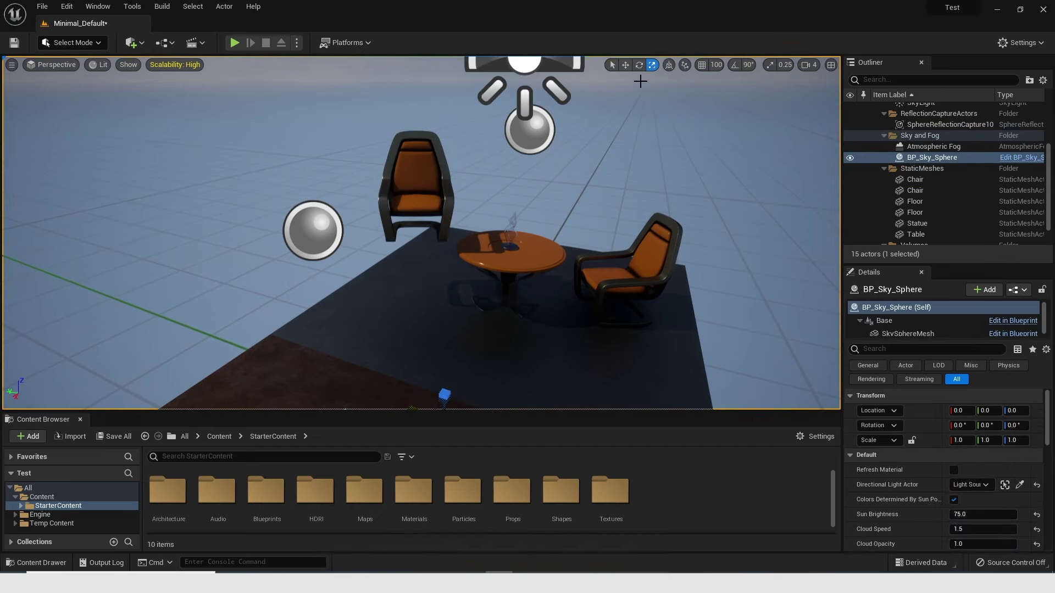
key("e")
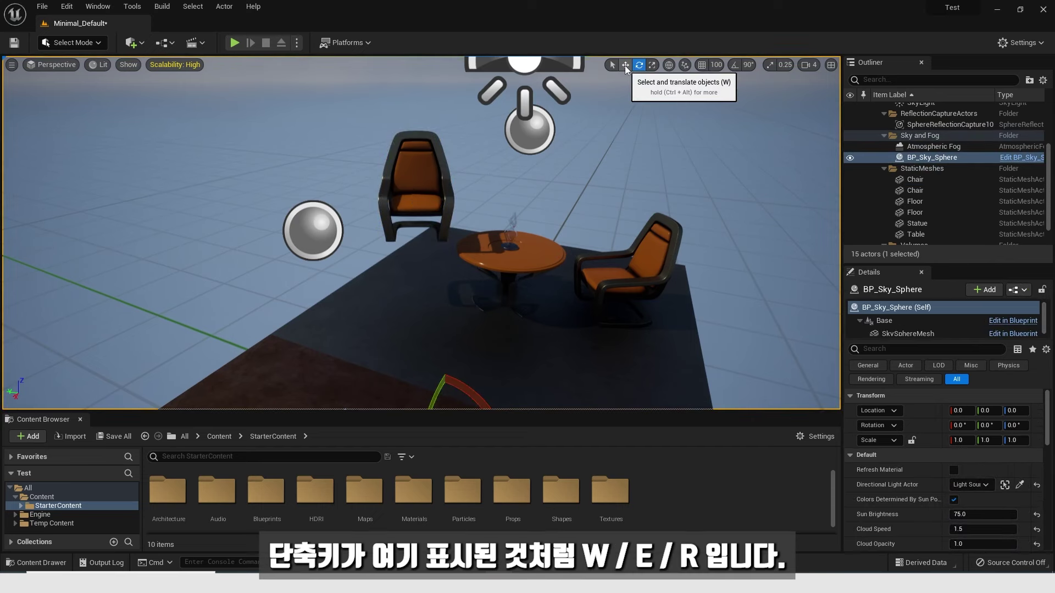
left_click(625, 66)
left_click(639, 66)
left_click(654, 66)
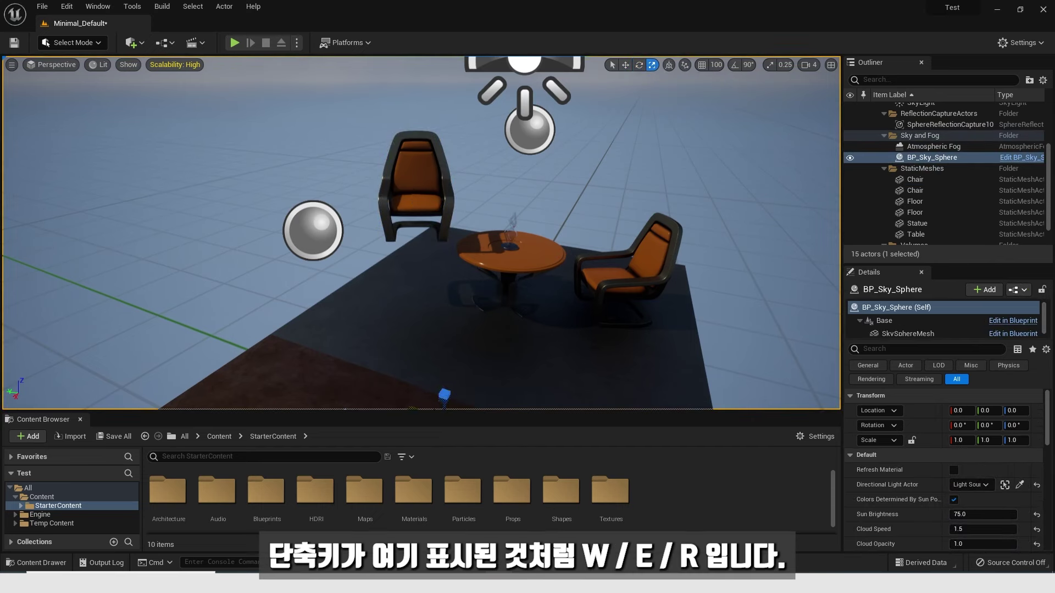
Select the chair and transform it with the Move, Rotate and Scale tools, shifting it along Y to about 257 and tilting it
left_click(529, 130)
left_click(445, 167)
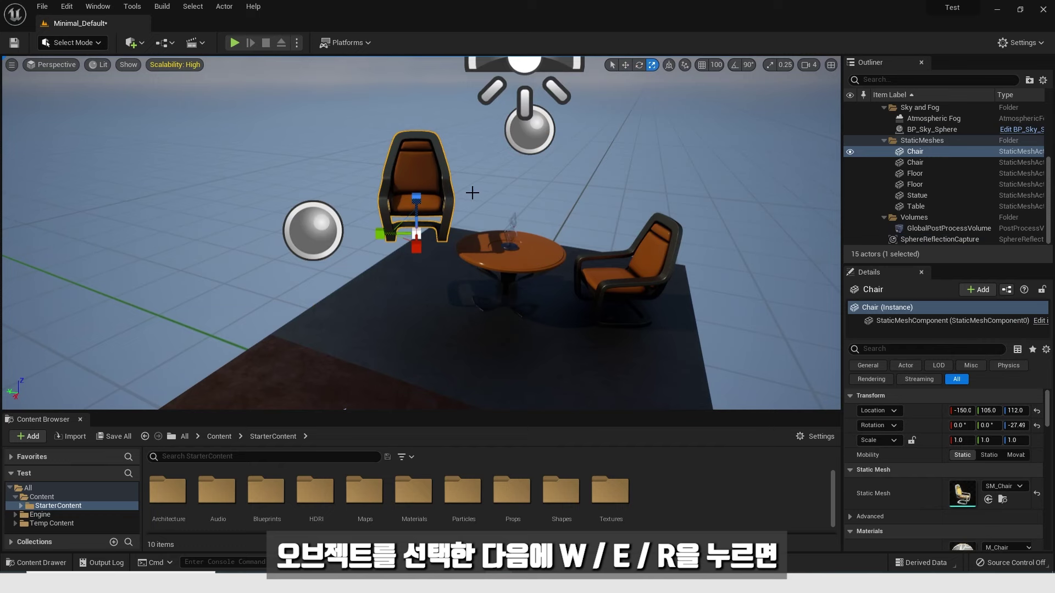
key("e")
key("w")
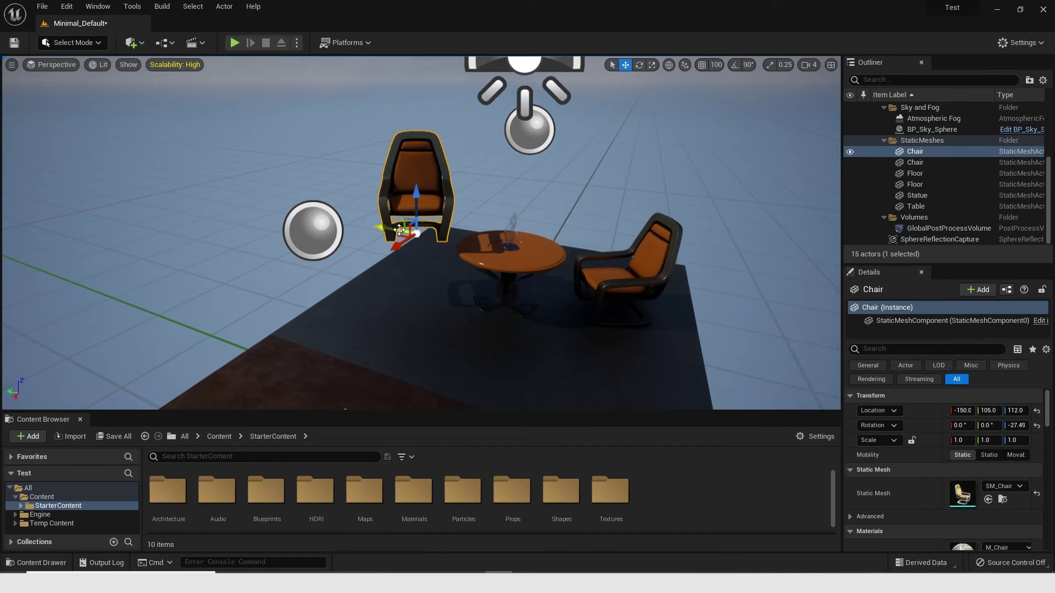
left_click_drag(400, 229, 463, 283)
key("e")
key("r")
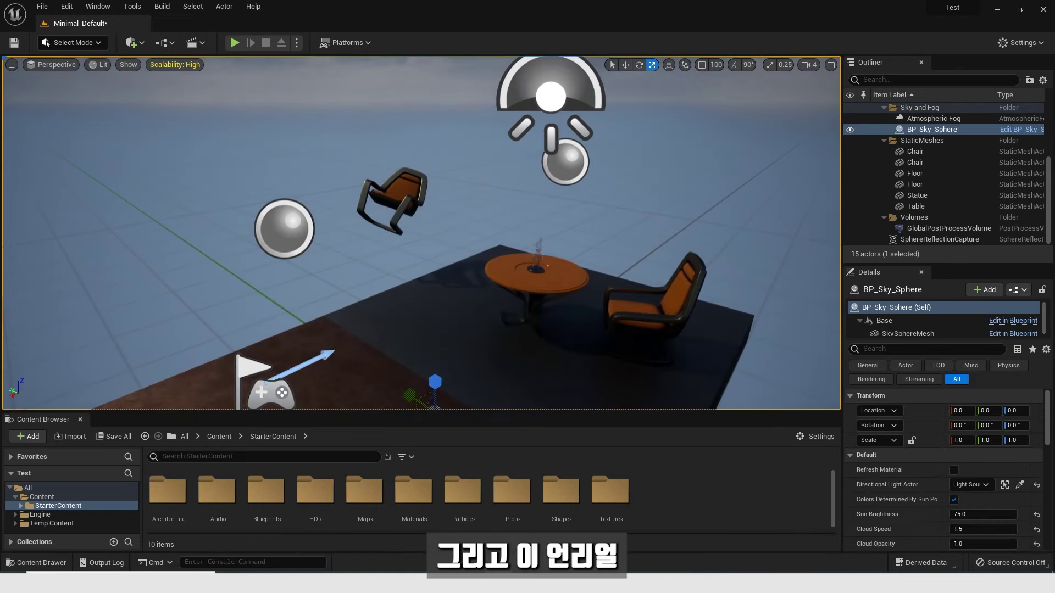
Fly the view far from the scene, select the first Chair under StaticMeshes and focus the view on it
left_click(404, 192)
right_click_drag(404, 192, 473, 188)
left_click(707, 179)
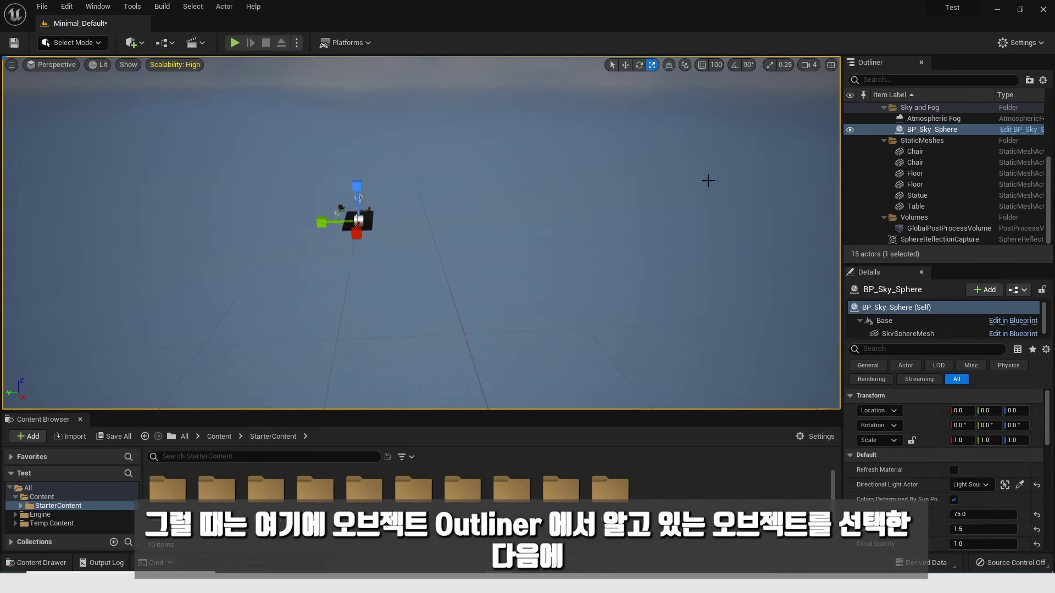
scroll(934, 165, "up", 3)
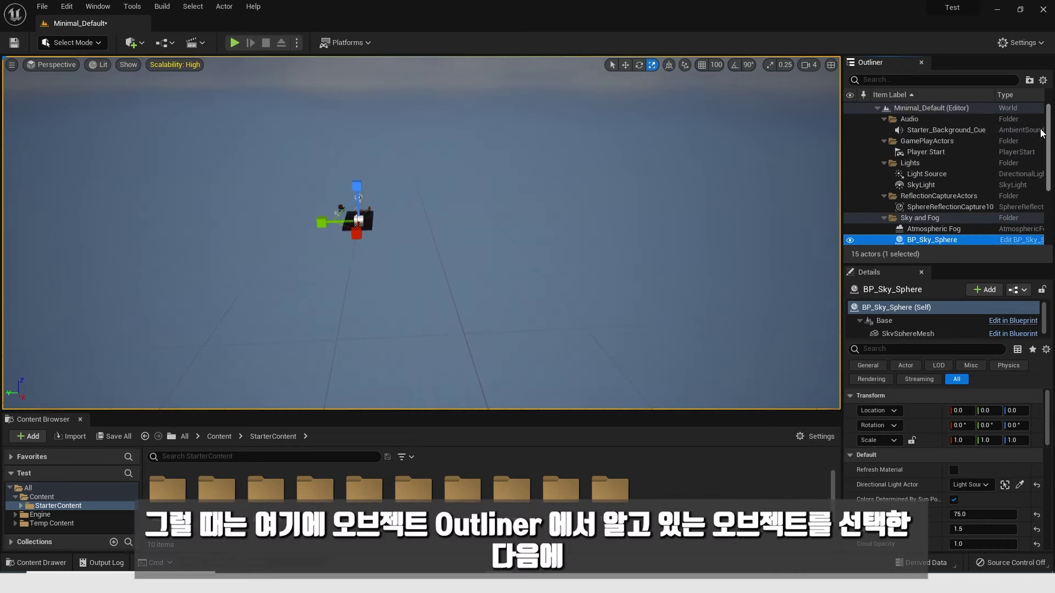
scroll(934, 165, "down", 2)
left_click(924, 172)
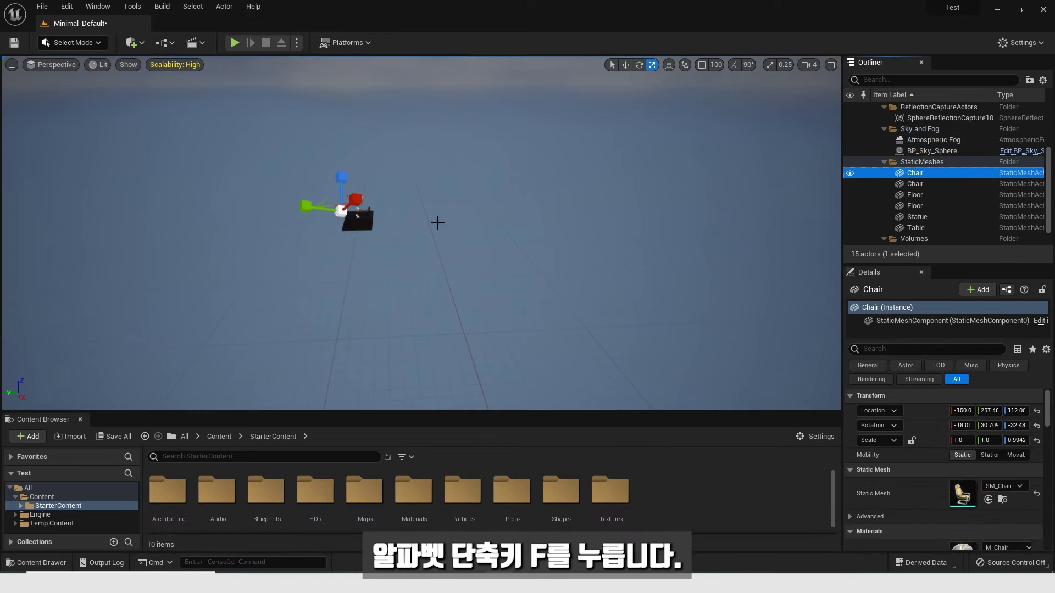
key("f")
key("w")
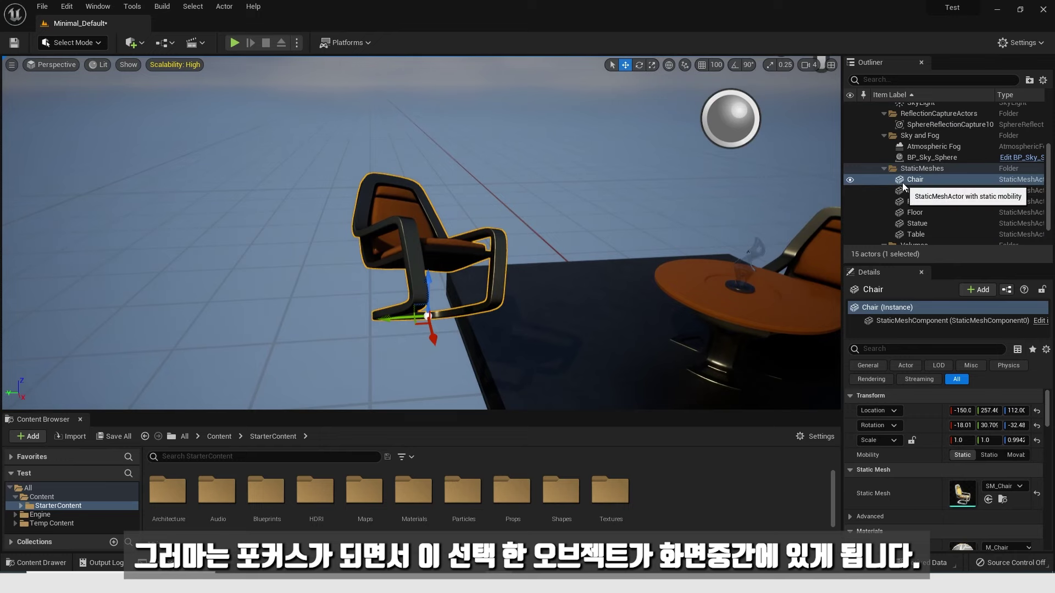
Select the tilted chair beside the table and delete it from the level
mouse_move(494, 236)
right_mouse_down()
mouse_move(484, 263)
mouse_move(538, 264)
mouse_move(505, 241)
right_mouse_up()
left_click(355, 141)
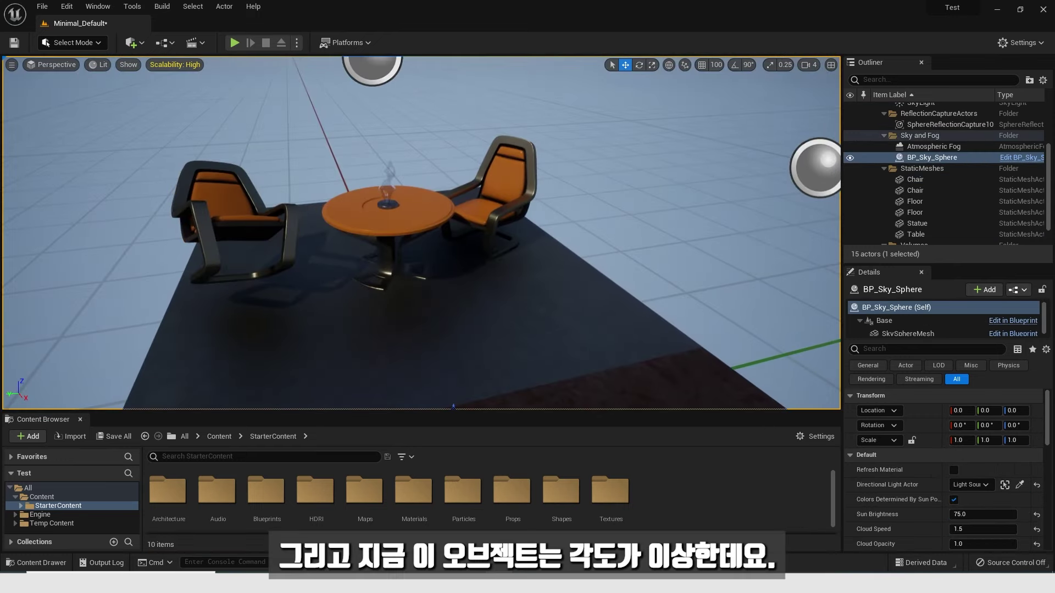
right_click_drag(356, 141, 308, 165)
left_click(341, 198)
key("f")
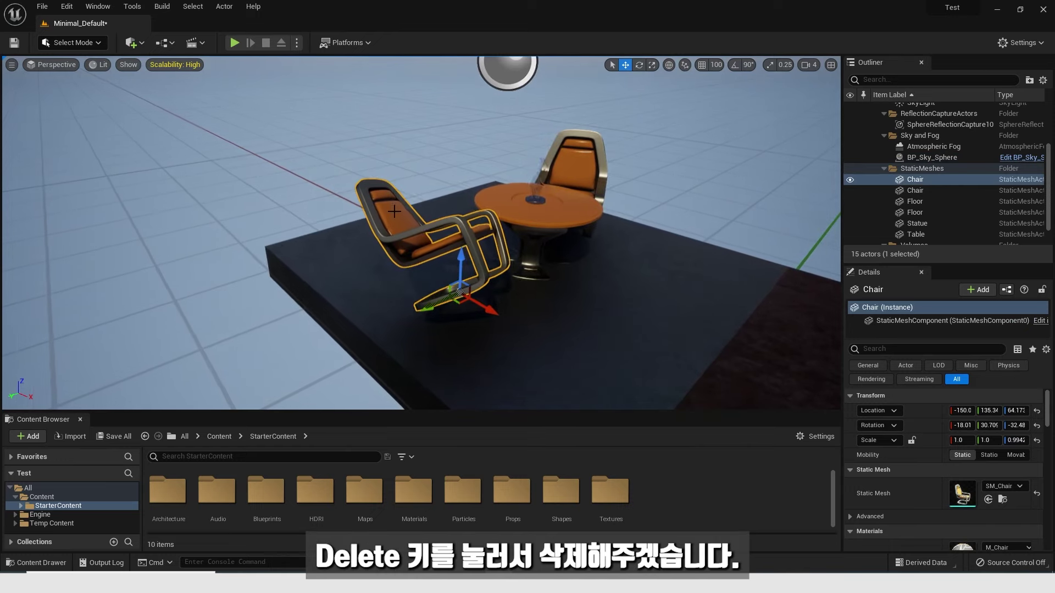
key("Delete")
Open the Props folder of StarterContent and place an SM_Chair on the brown floor near the player start
mouse_move(514, 208)
right_mouse_down()
mouse_move(527, 208)
mouse_move(494, 205)
right_mouse_up()
right_click_drag(566, 206, 553, 205)
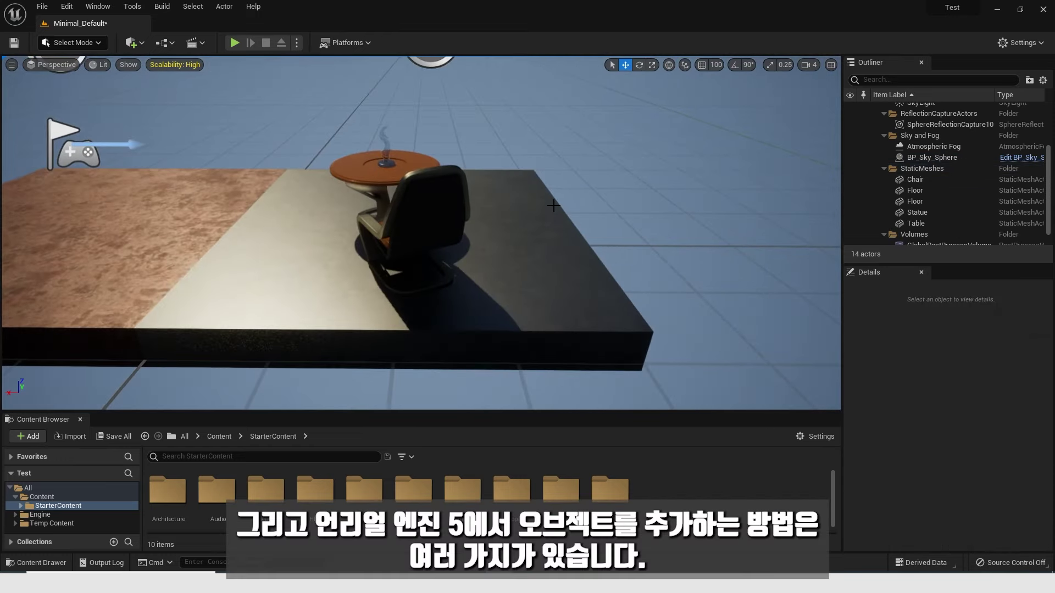
key("a")
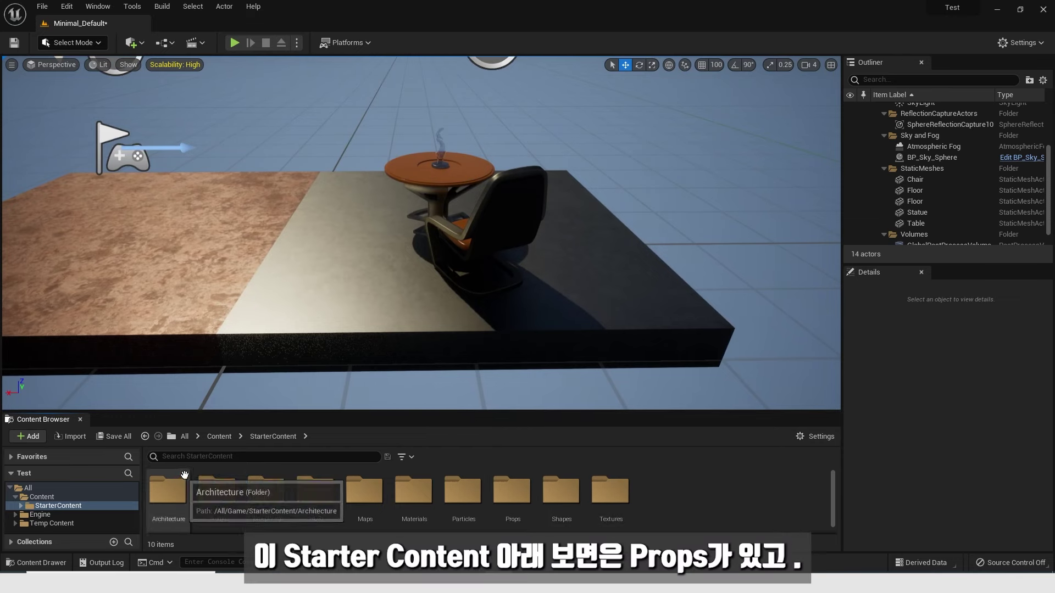
double_click(521, 497)
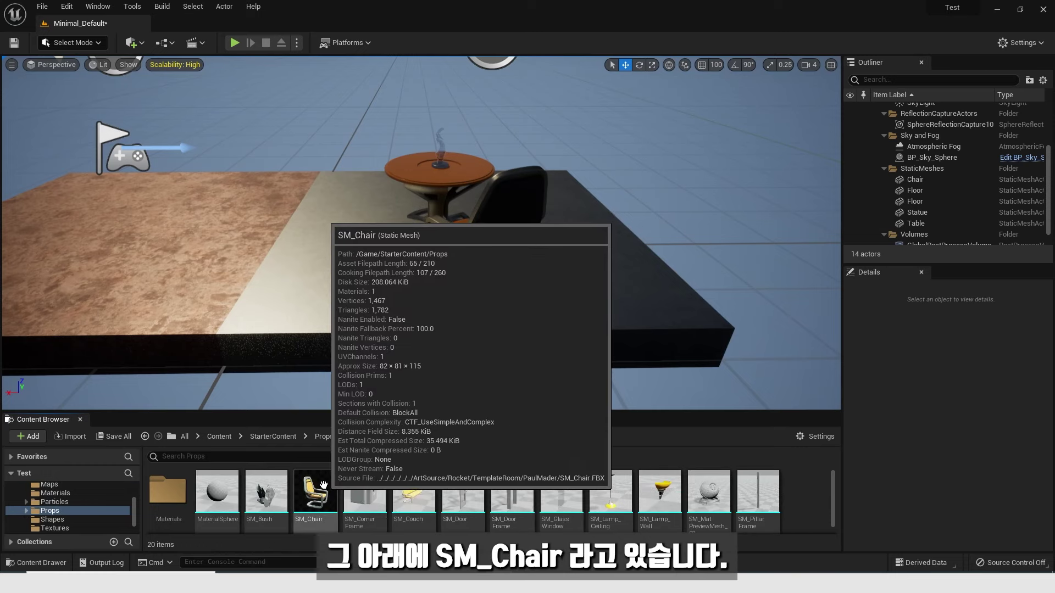
left_click_drag(318, 498, 185, 248)
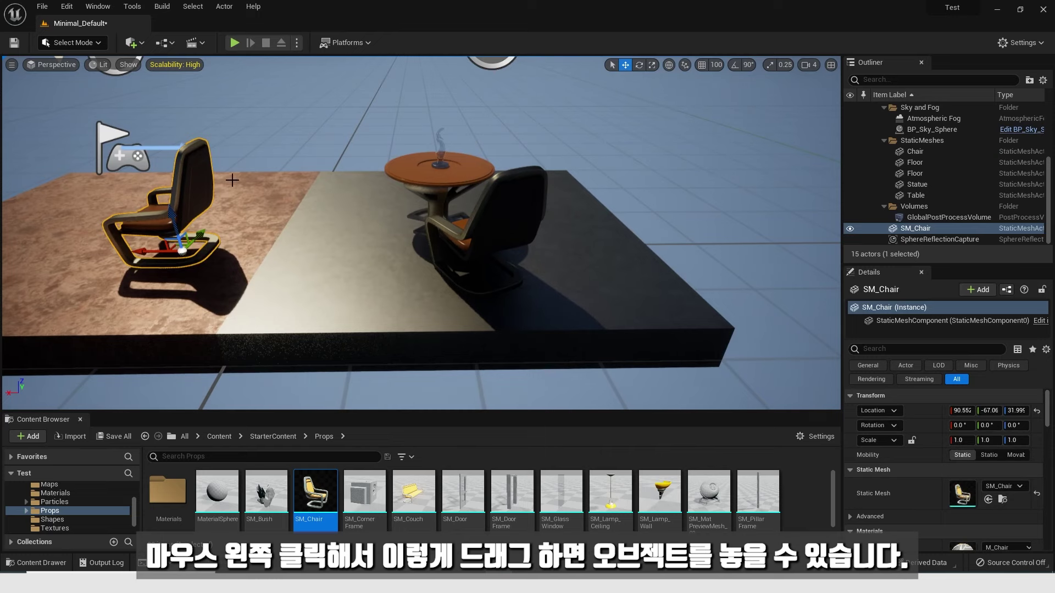
Duplicate the placed SM_Chair and move the copy along the X axis towards the table, to about X -12
right_click_drag(322, 217, 380, 227)
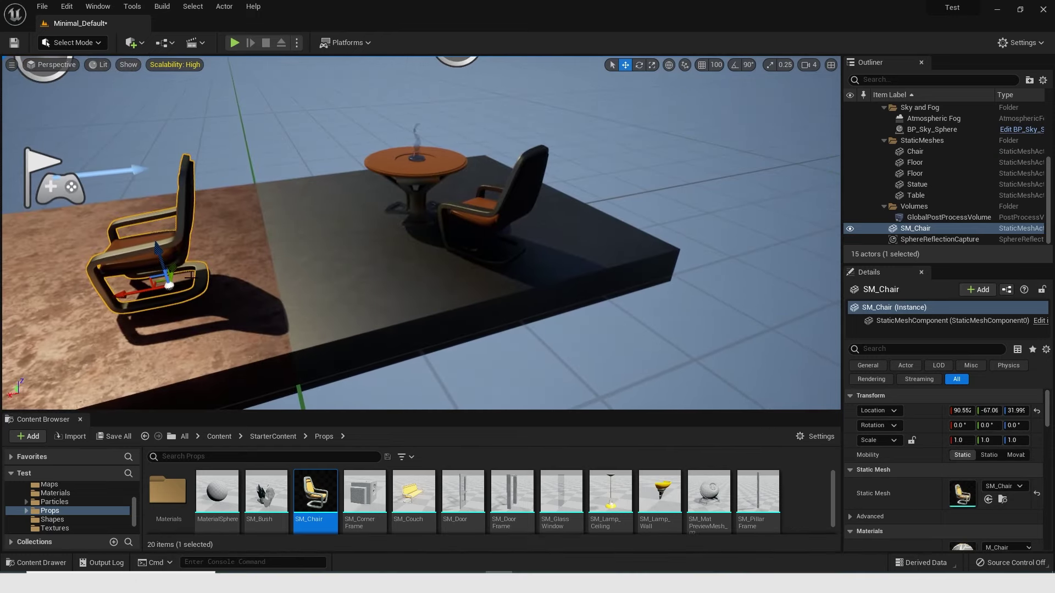
key("ctrl+d")
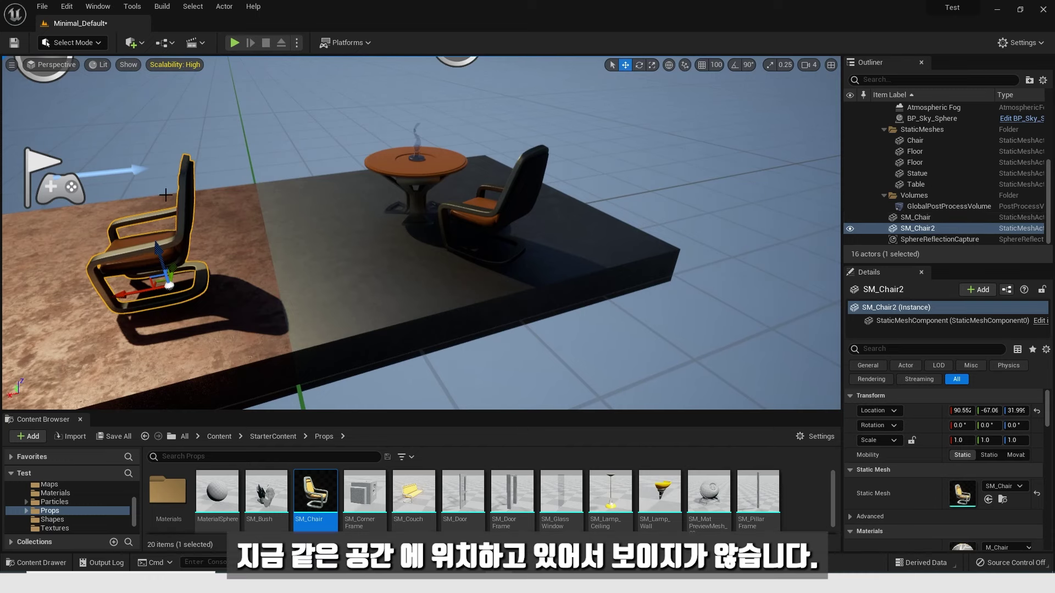
left_click_drag(132, 292, 248, 270)
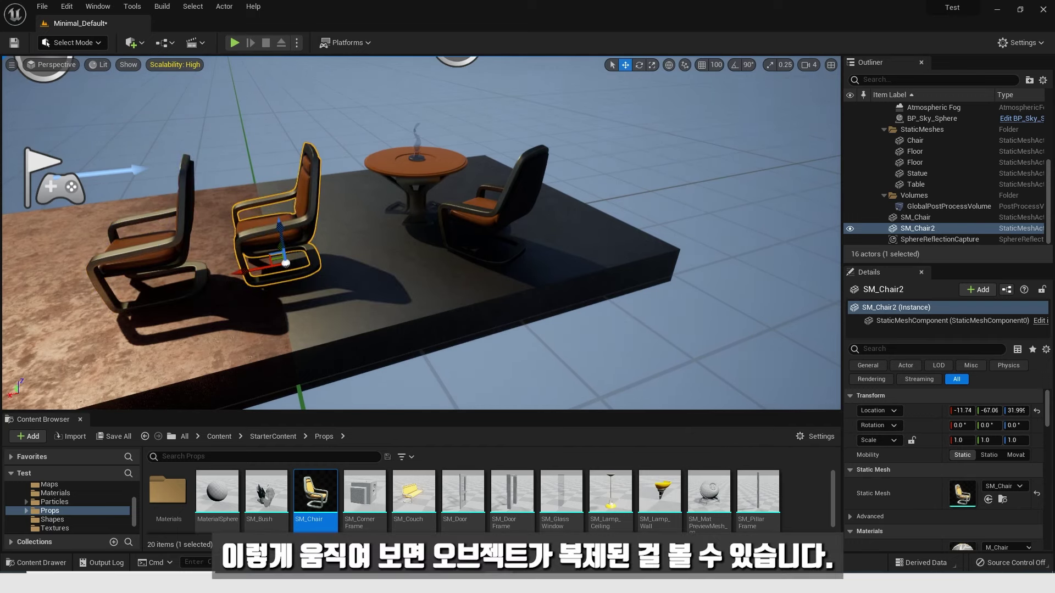
Duplicate the original SM_Chair again and move the copy along the X axis away from the table, to about X 270
right_click_drag(399, 220, 341, 219)
left_click(400, 219)
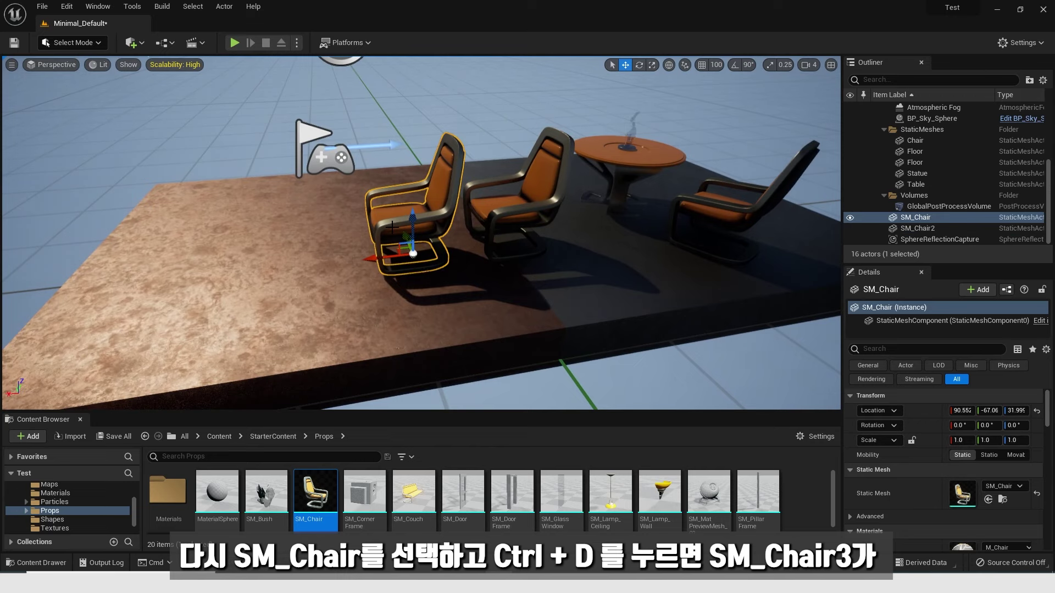
key("ctrl+d")
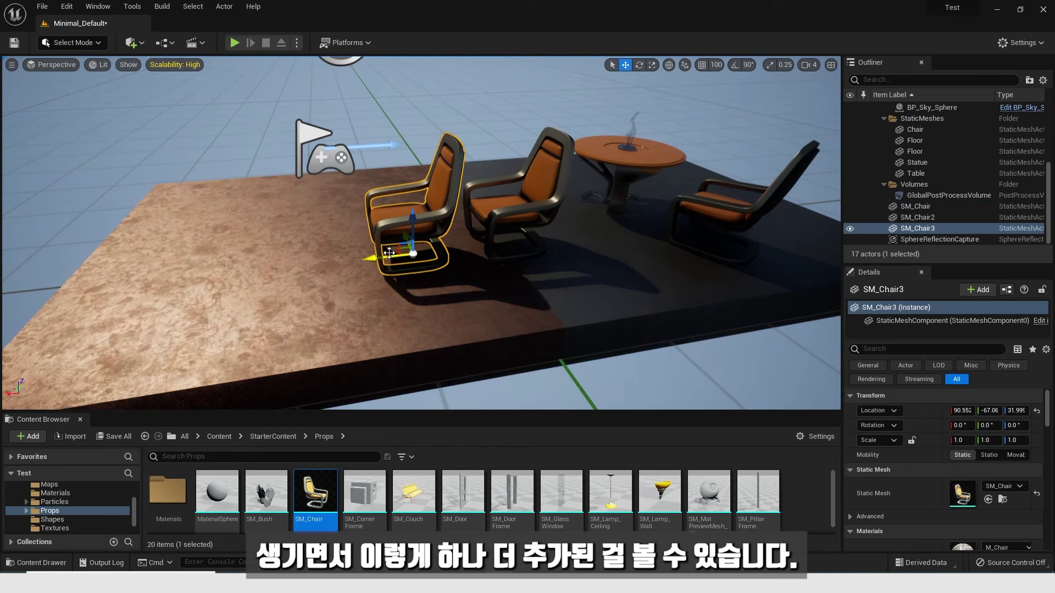
left_click_drag(389, 253, 184, 263)
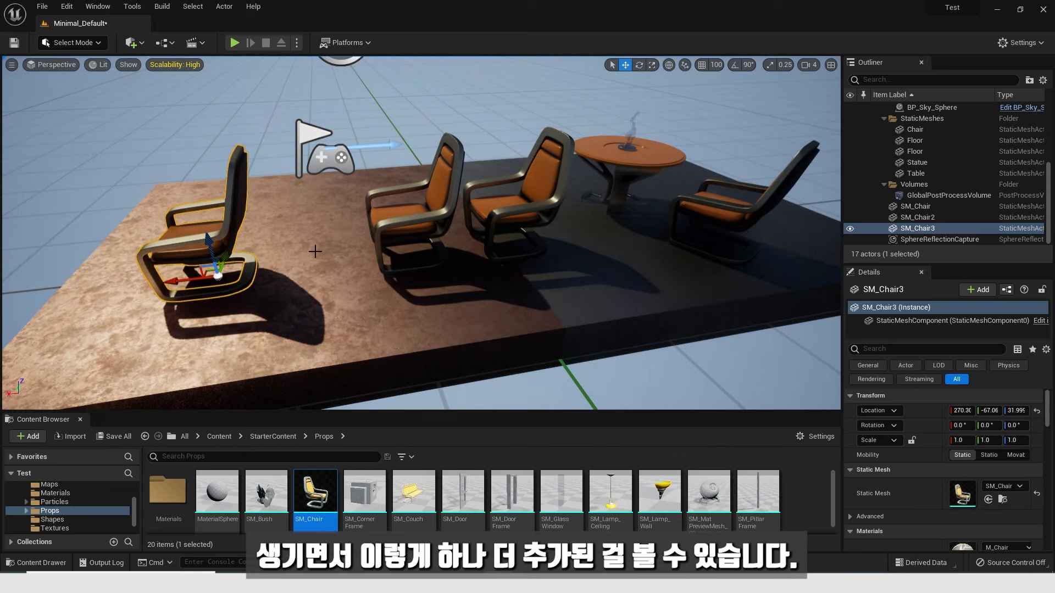
Duplicate the chair while moving it: one copy up to Z about 115, two along X to about 437, one down to Z about 8
scroll(315, 251, "down", 5)
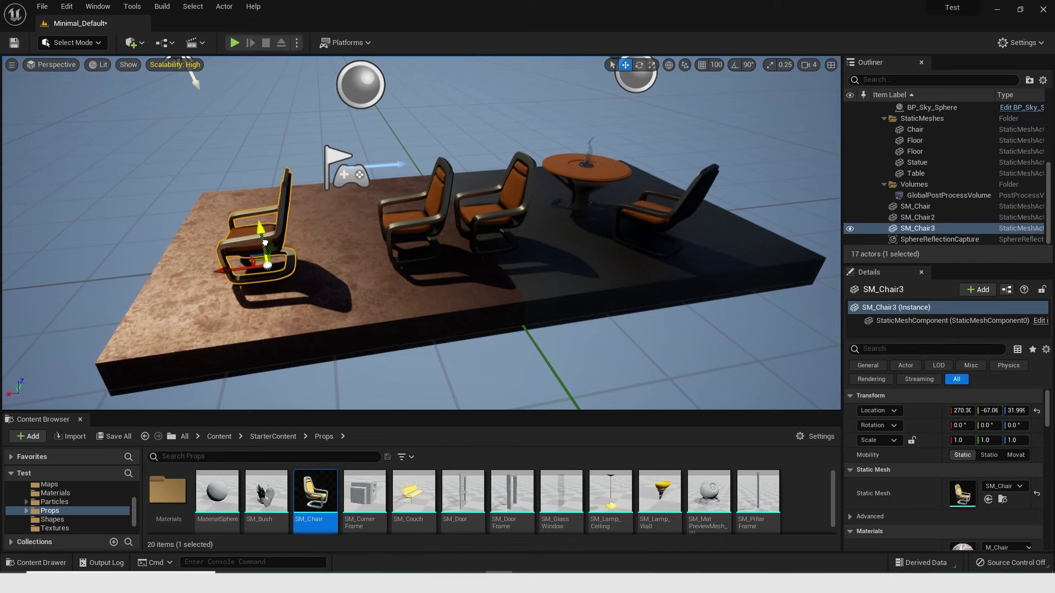
left_click_drag(265, 242, 273, 173, "alt")
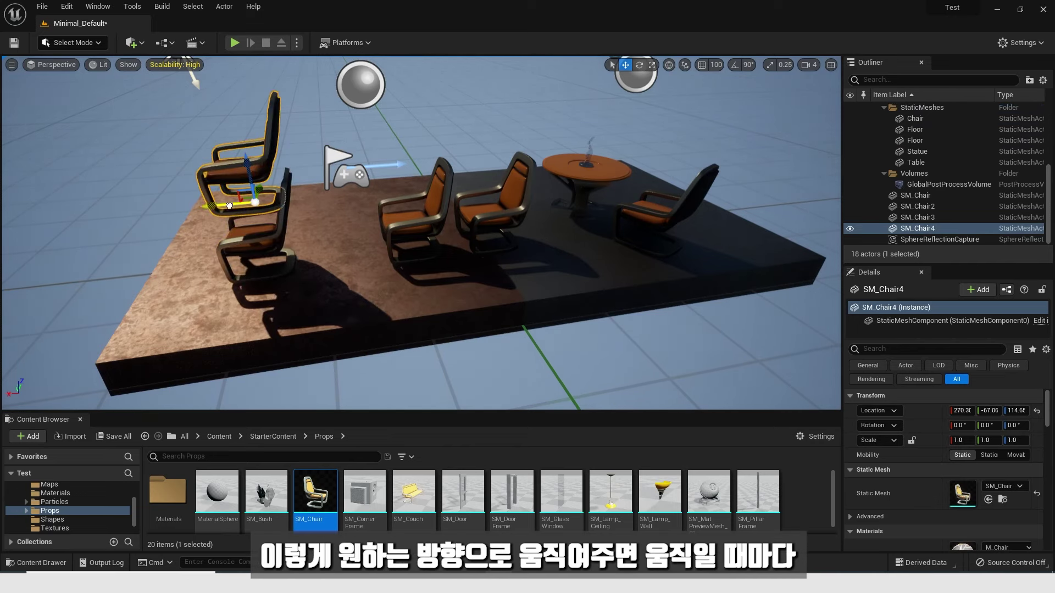
left_click_drag(229, 205, 44, 218, "alt")
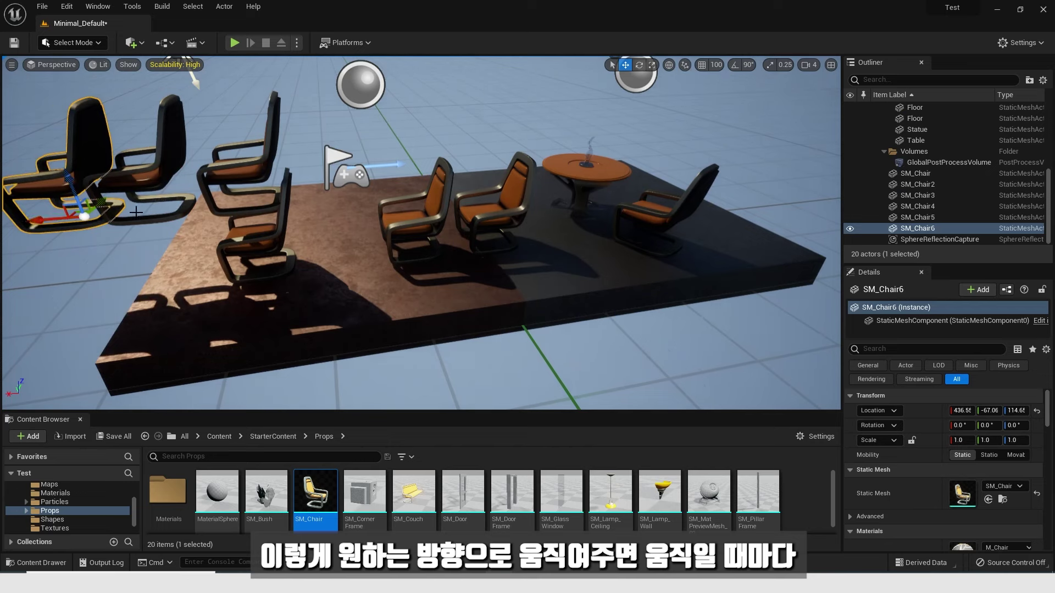
left_click_drag(67, 166, 102, 248, "alt")
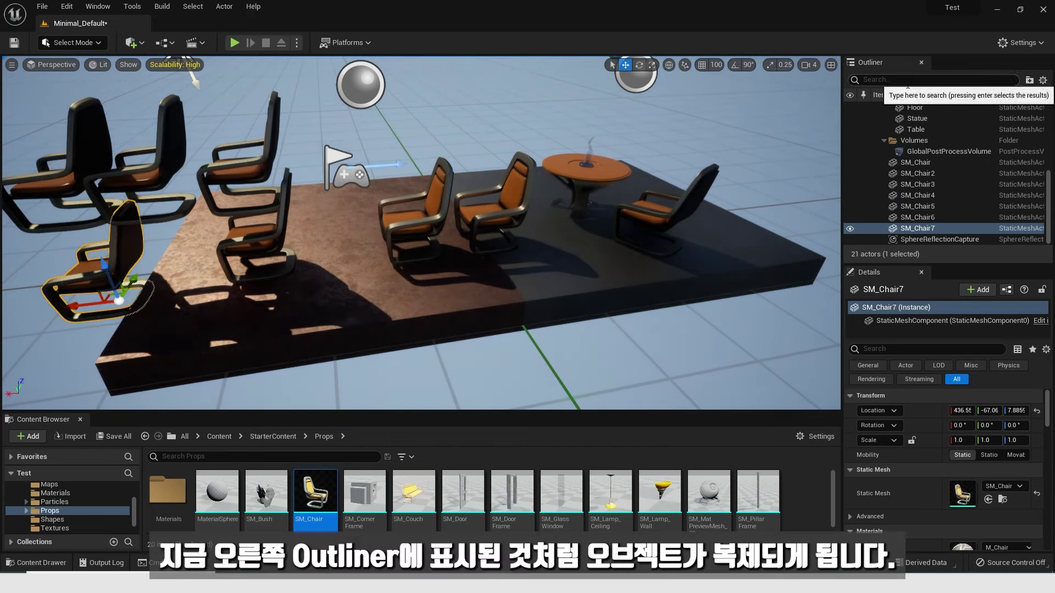
Delete the extra chair copies one by one, keeping only SM_Chair2 at the floor boundary near the table
right_click_drag(303, 238, 254, 238)
key("Delete")
key("Delete")
key("Delete")
key("Delete")
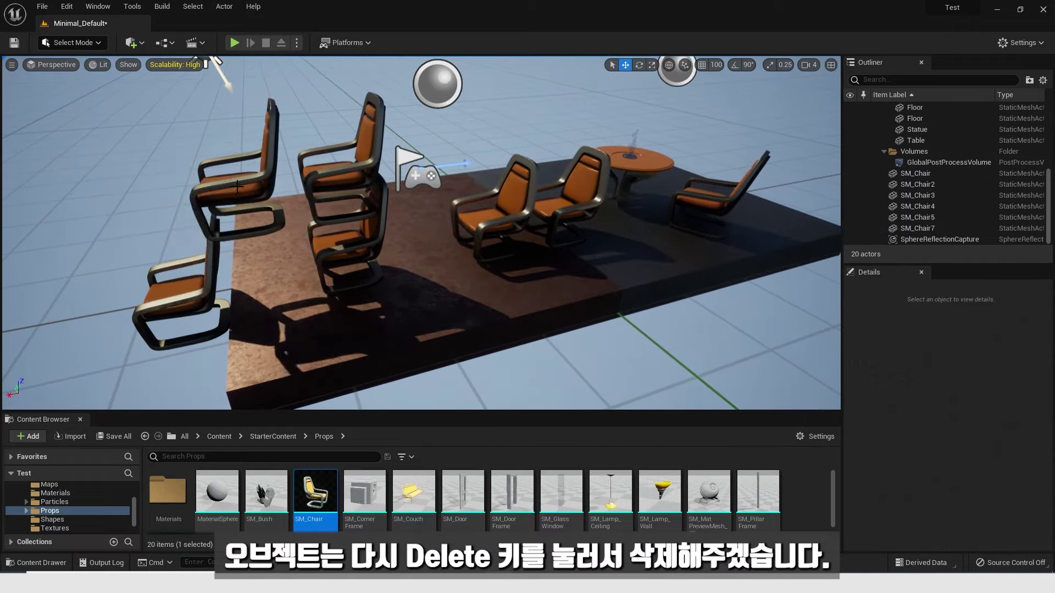
key("Delete")
key("Delete")
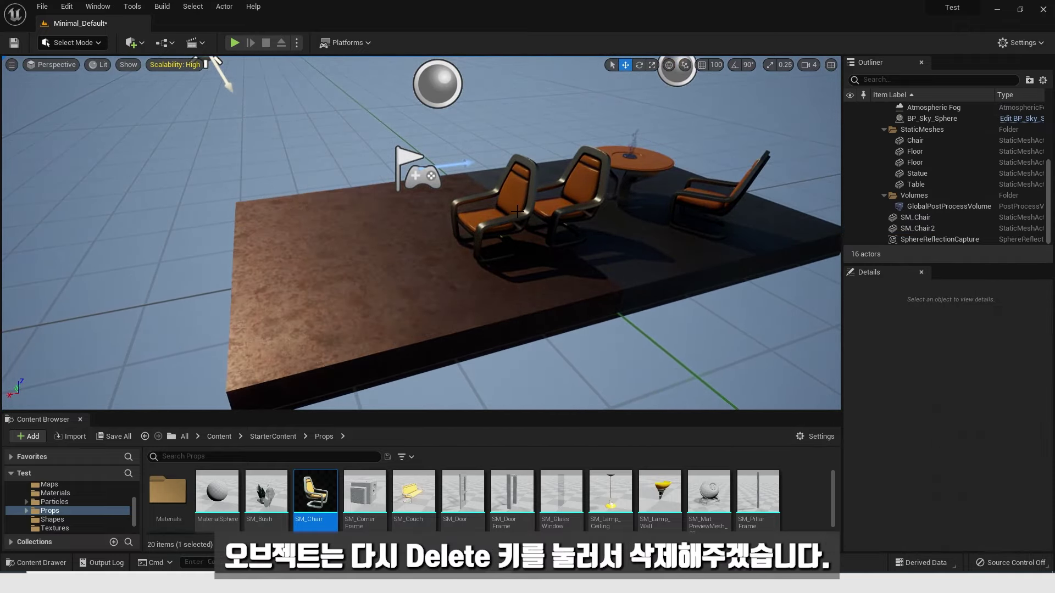
Lift SM_Chair2 along the Z axis to about 142 and lower it by hand to Z about 80
left_click(378, 222)
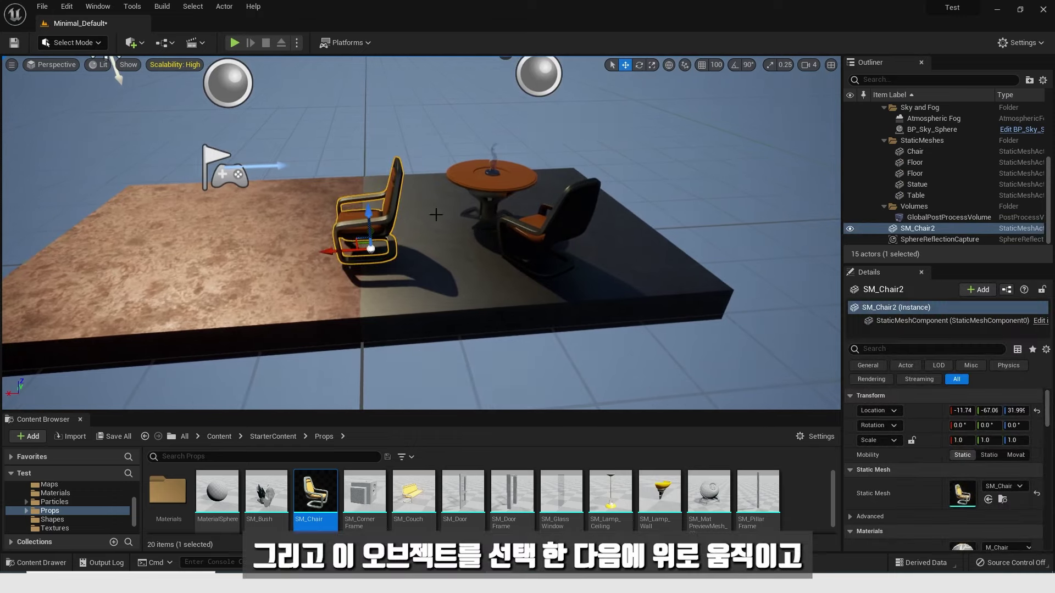
left_click_drag(372, 219, 366, 134)
right_click_drag(395, 189, 456, 185)
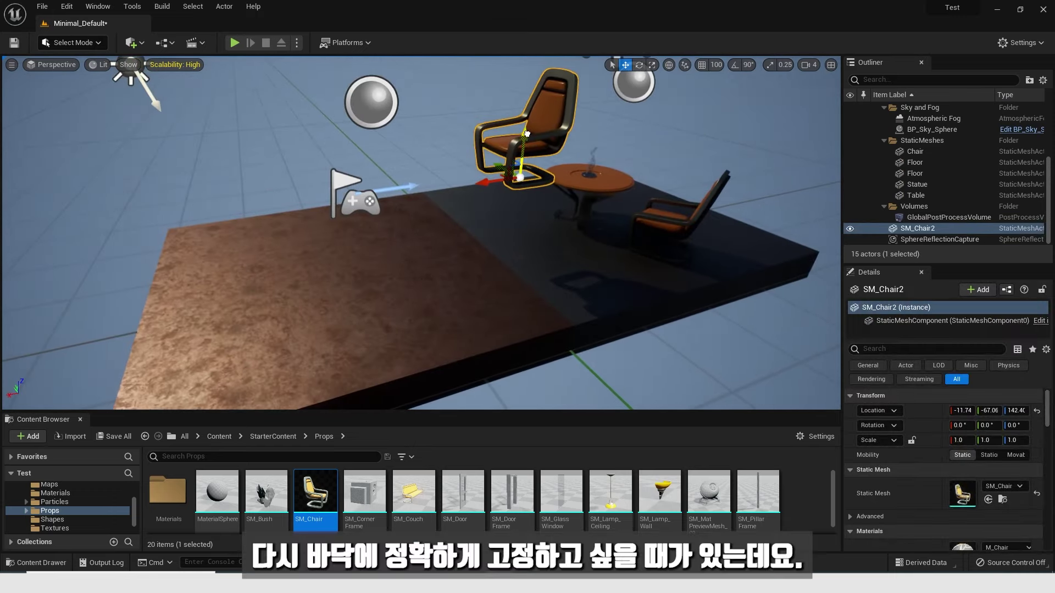
left_click_drag(514, 125, 523, 188)
right_click_drag(523, 188, 507, 183)
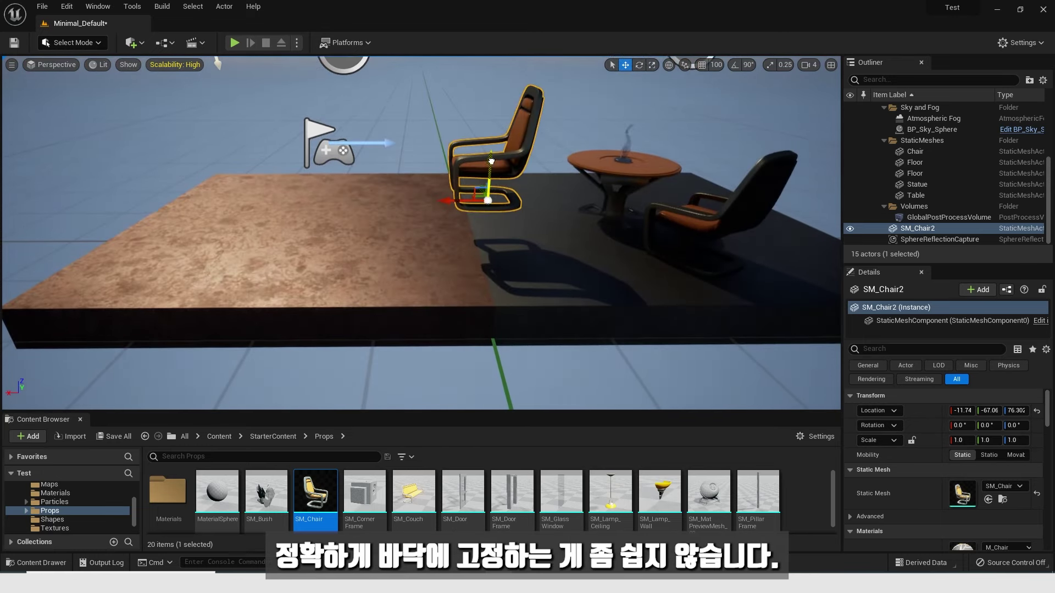
left_click_drag(492, 161, 504, 191)
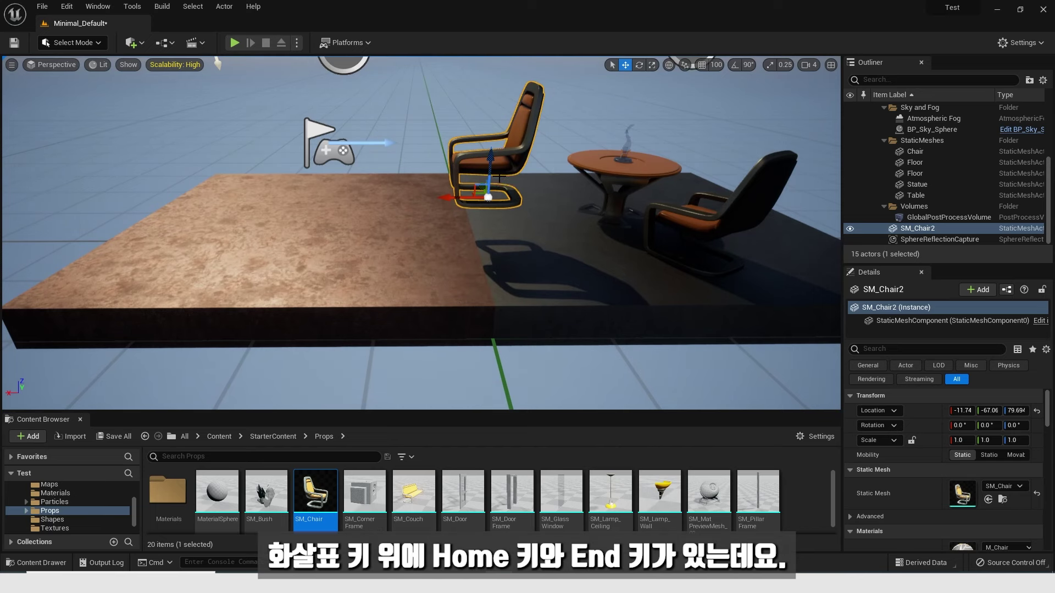
Snap the floating SM_Chair2 straight down onto the floor surface beneath it
key("End")
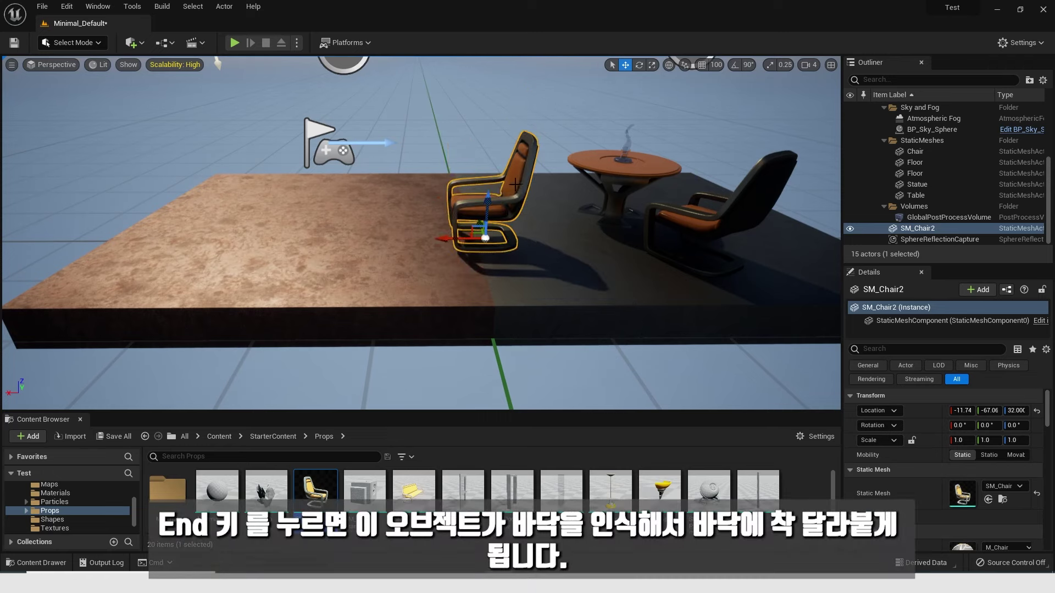
right_click_drag(511, 192, 598, 198)
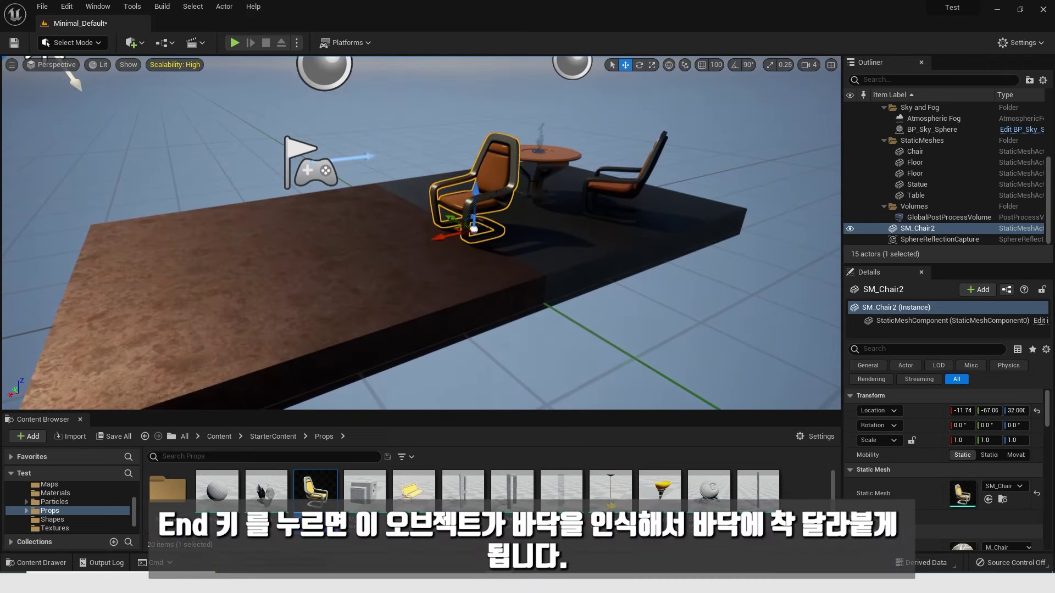
right_click_drag(394, 280, 398, 172)
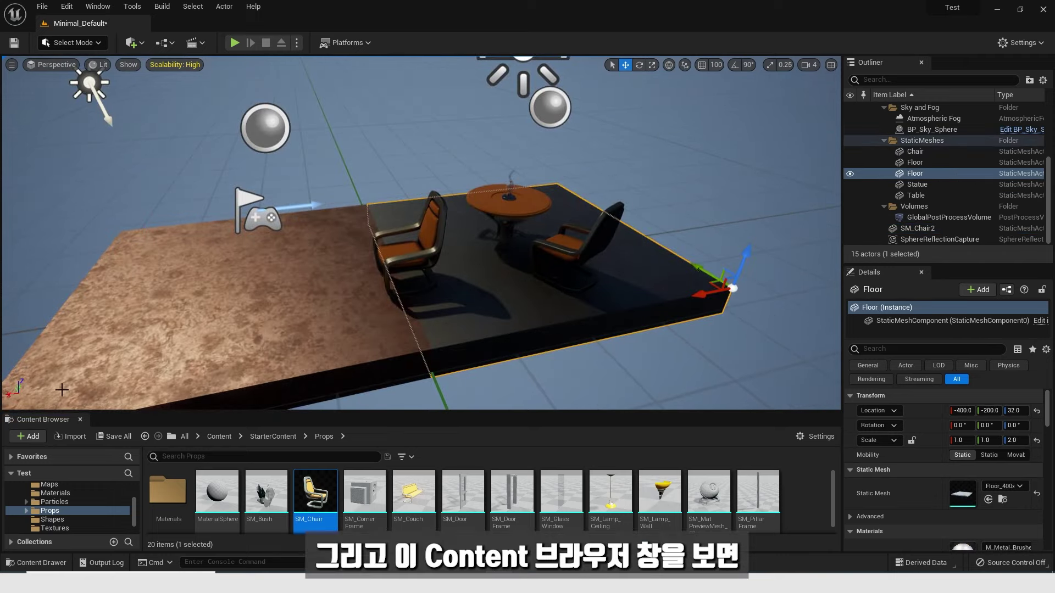
Enlarge the Content Browser, open the Particles folder, place P_Fire on the brown floor and raise it to Z about 84
left_click_drag(63, 412, 62, 345)
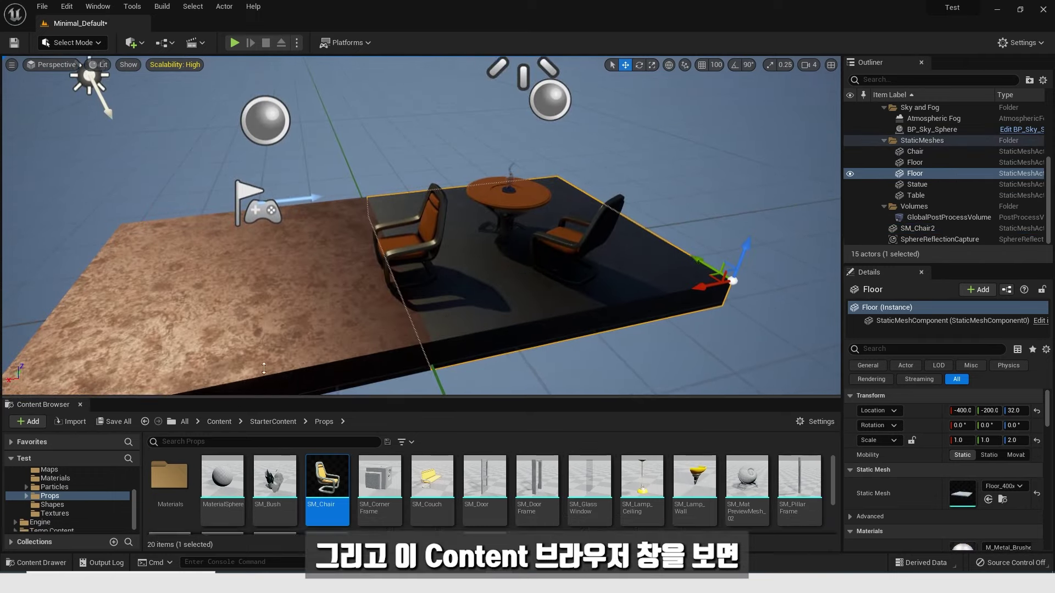
left_click(65, 485)
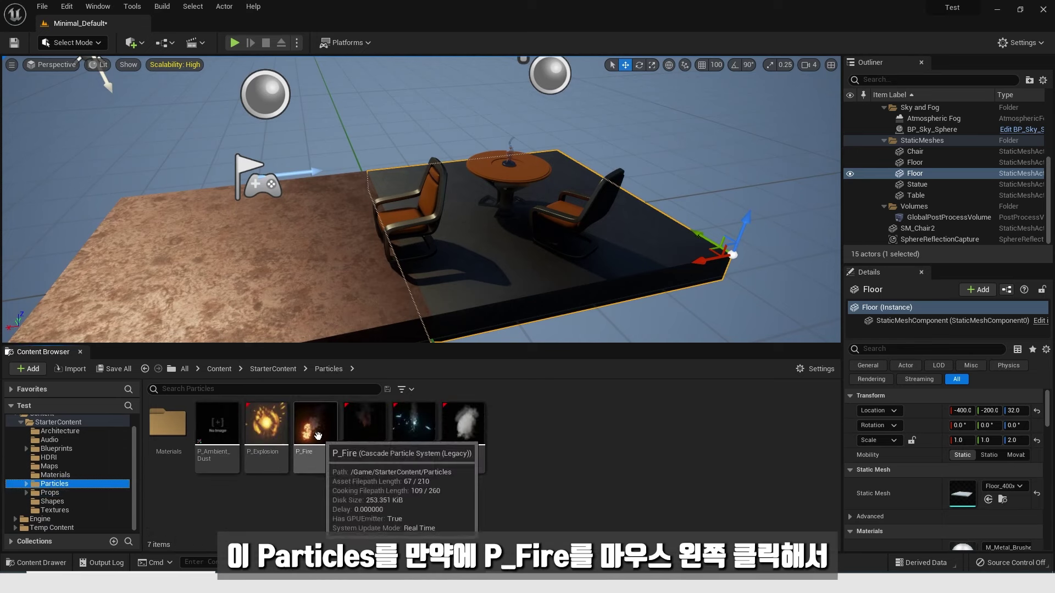
left_click_drag(319, 434, 207, 272)
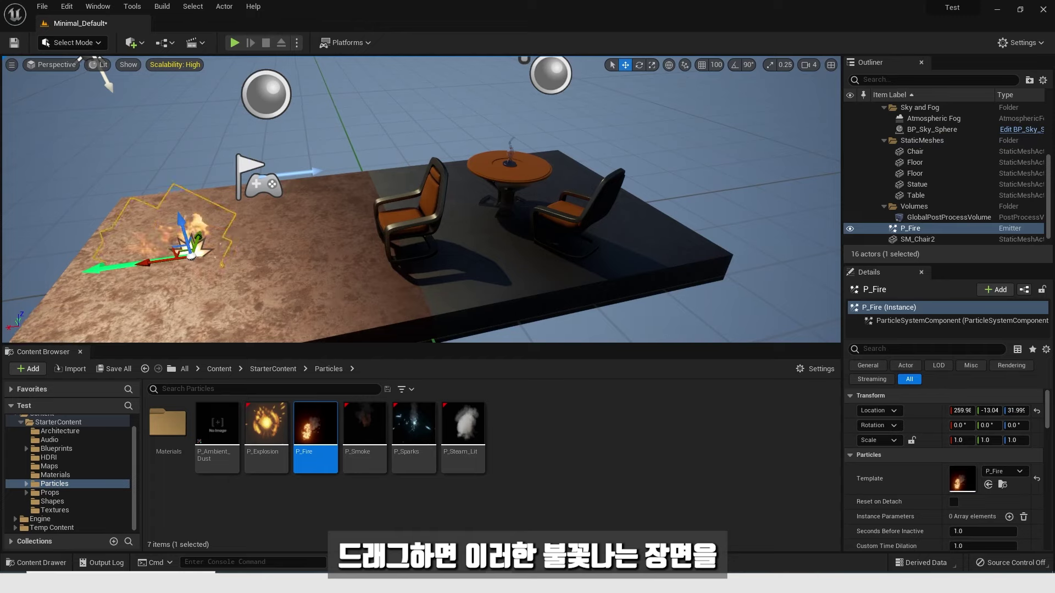
right_click_drag(329, 233, 327, 231)
left_click_drag(317, 227, 314, 184)
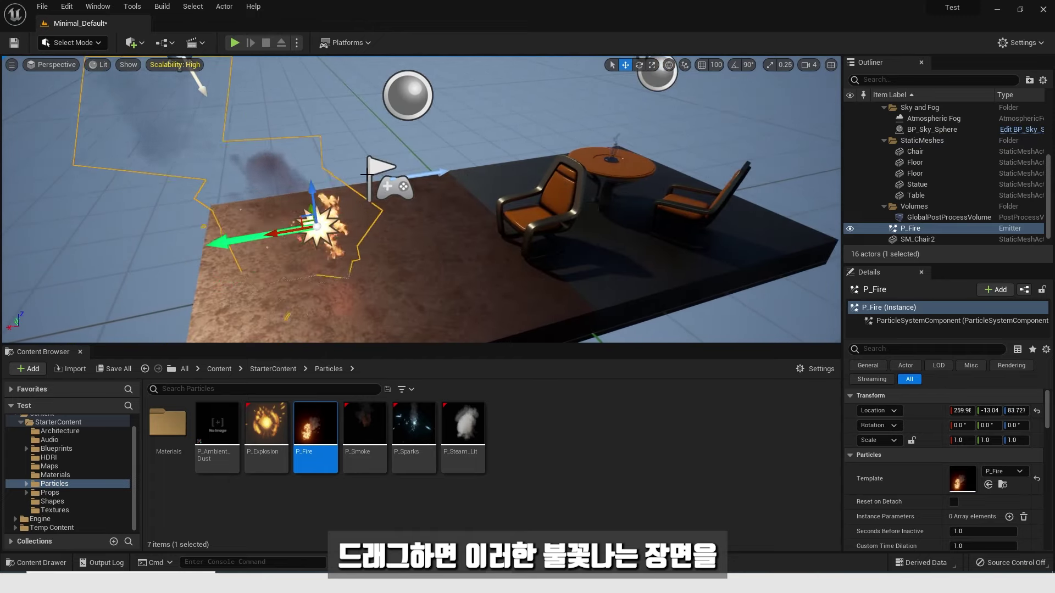
Place a P_Steam_Lit particle effect on the brown floor beside the fire, at about X 173, Y -115
right_click_drag(314, 184, 528, 179)
key("a")
key("a")
key("w")
left_click(448, 182)
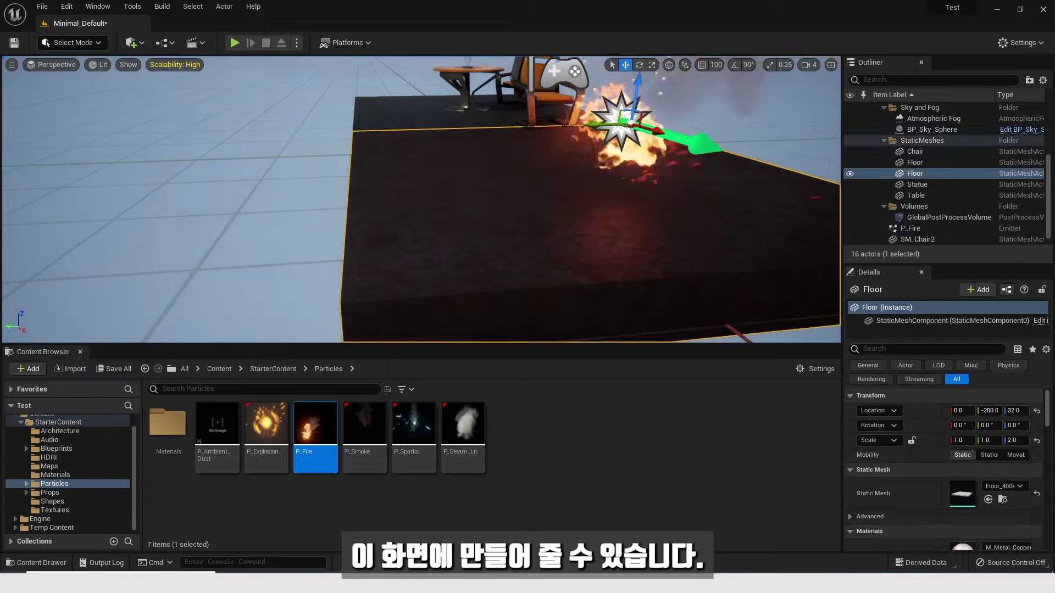
left_click(329, 171)
right_click_drag(330, 171, 448, 149)
left_click_drag(463, 432, 510, 264)
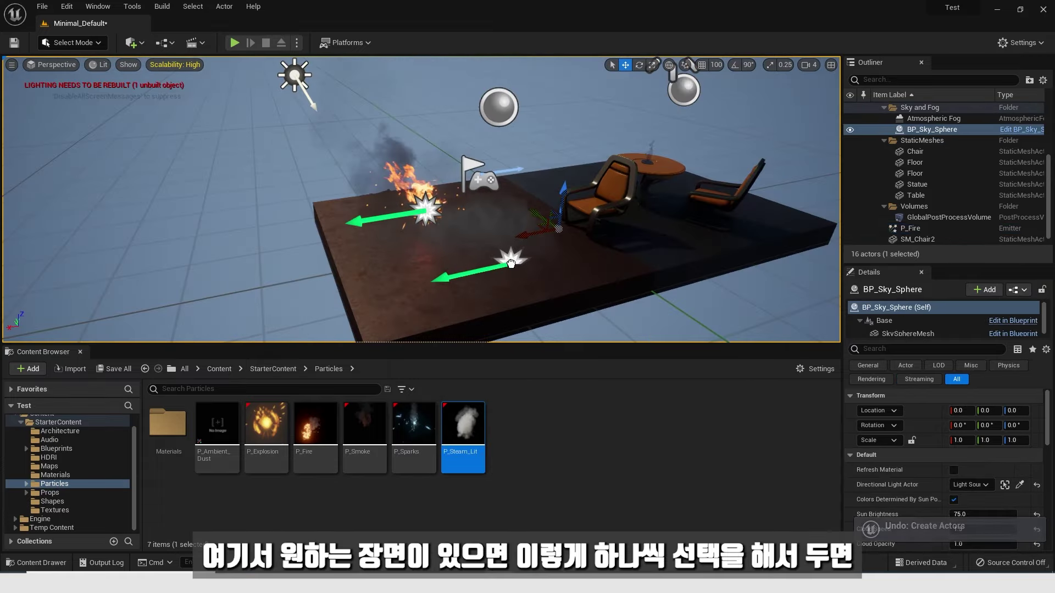
Examine the fire and steam effects from several sides of the floor, ending with P_Steam_Lit selected
right_click_drag(673, 263, 596, 258)
key("d")
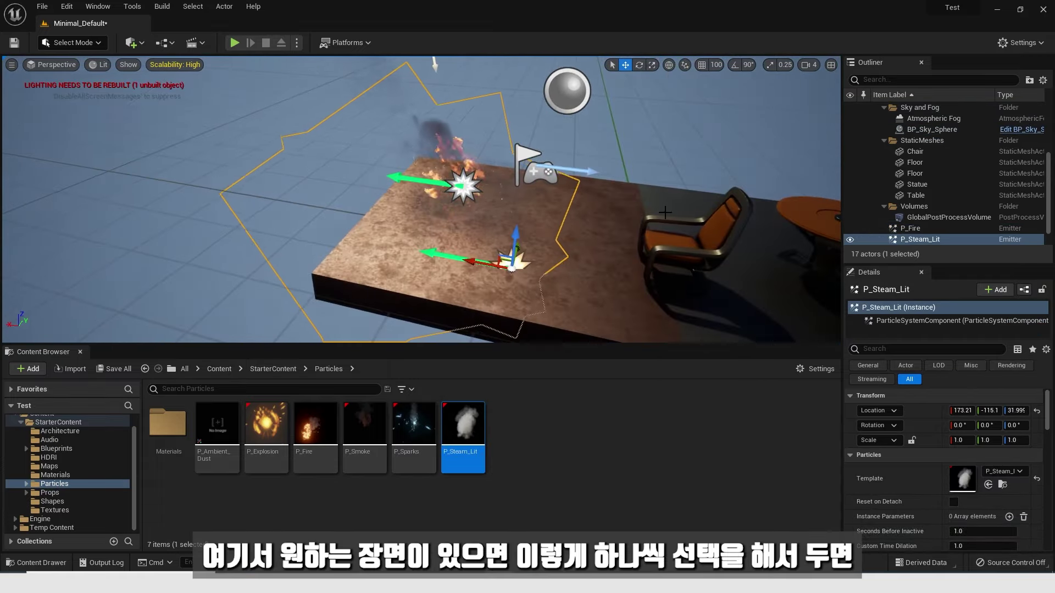
left_click(621, 121)
right_click_drag(620, 121, 643, 129)
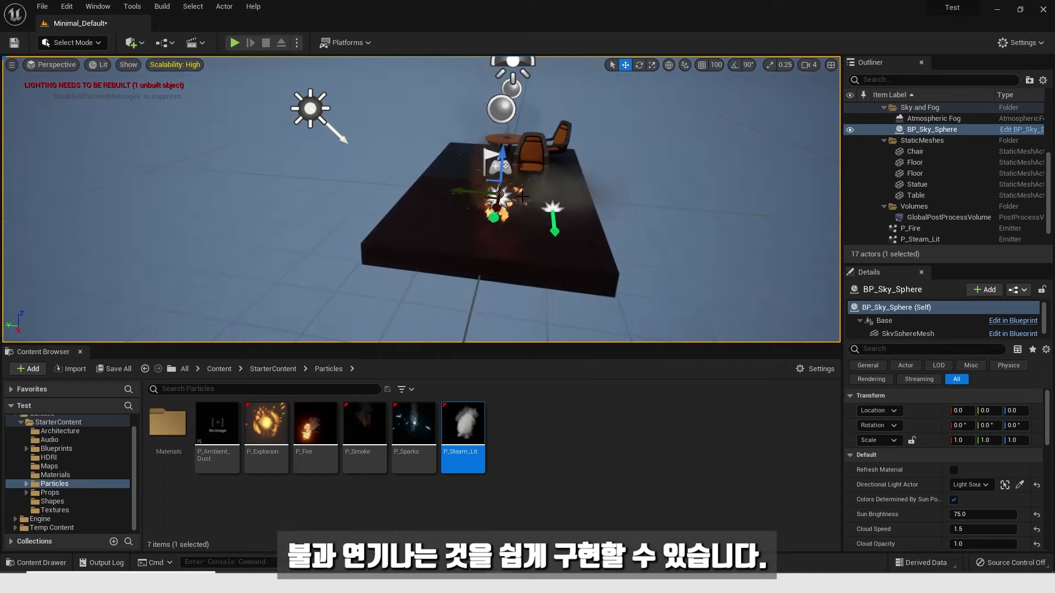
key("w")
mouse_move(496, 194)
right_mouse_down()
mouse_move(514, 184)
mouse_move(496, 194)
right_mouse_up()
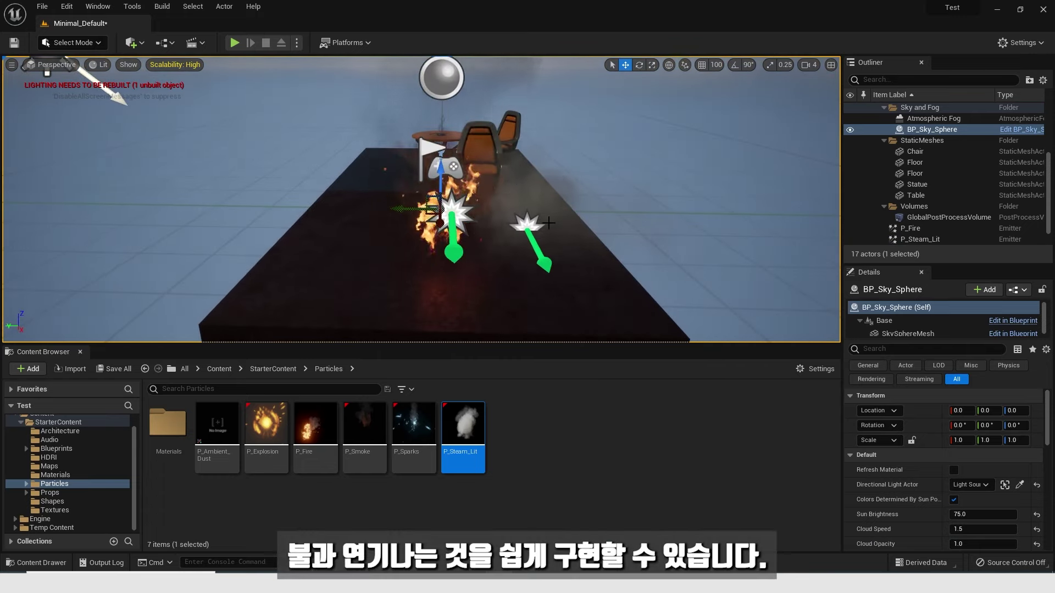
left_click(591, 207)
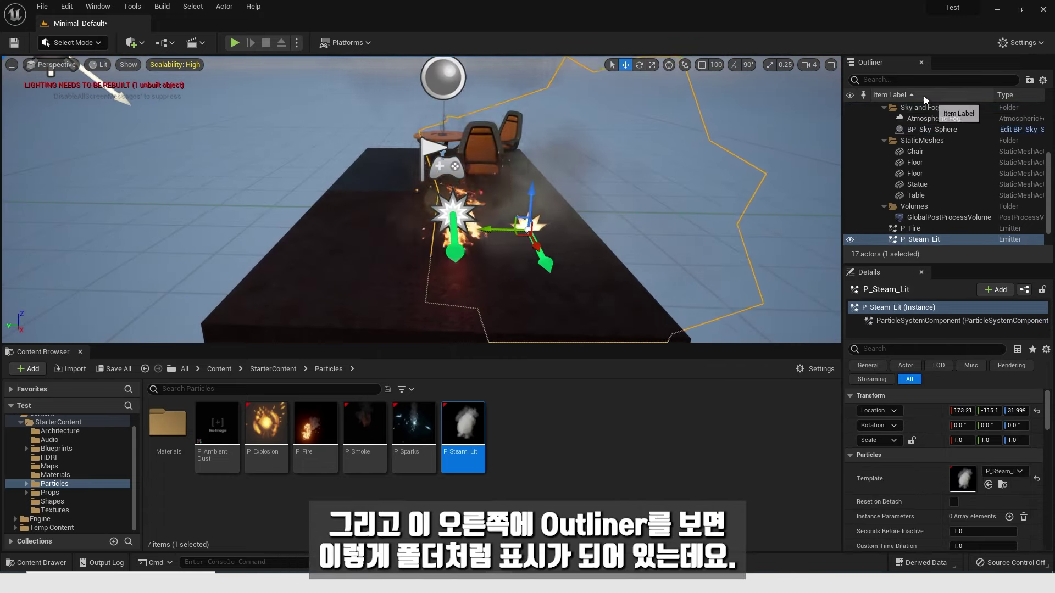
Collapse the Audio, GamePlayActors, Lights, ReflectionCaptureActors, Sky and Fog, and StaticMeshes folders in the Outliner
scroll(918, 120, "up", 5)
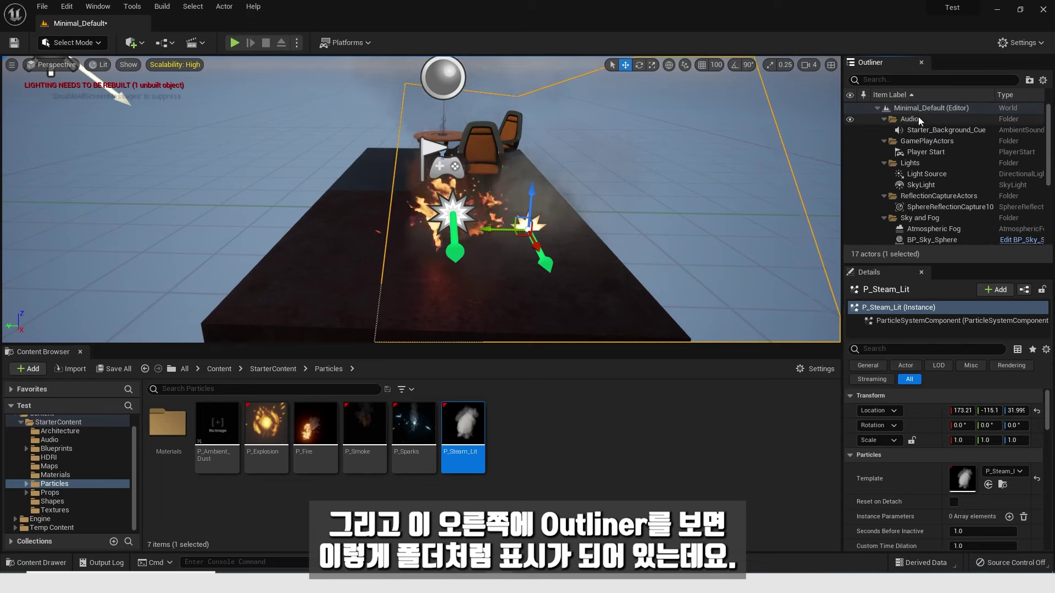
left_click(884, 119)
left_click(884, 129)
left_click(884, 141)
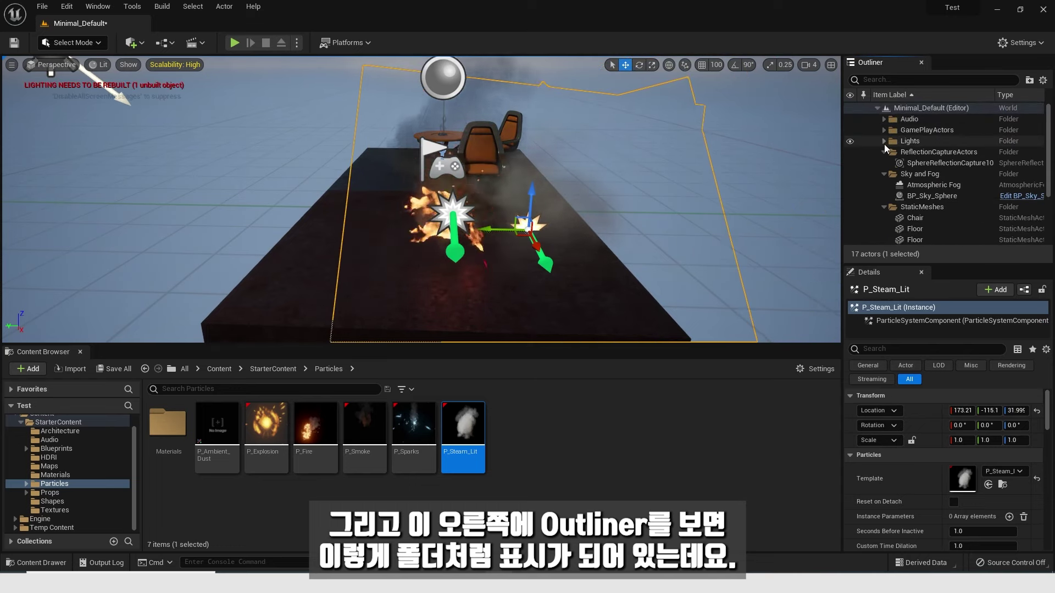
left_click(884, 151)
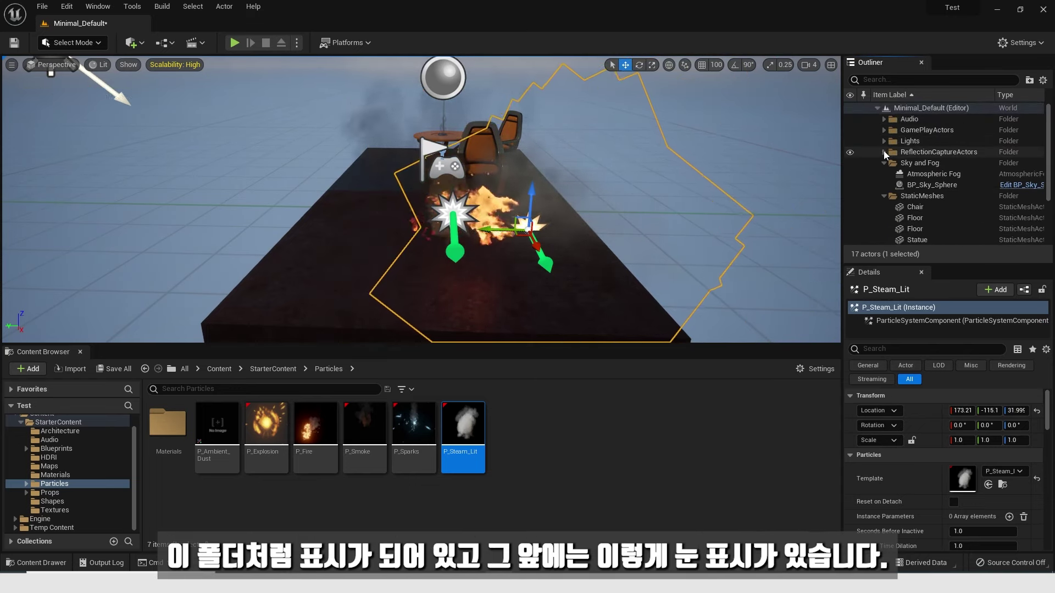
left_click(884, 163)
left_click(884, 173)
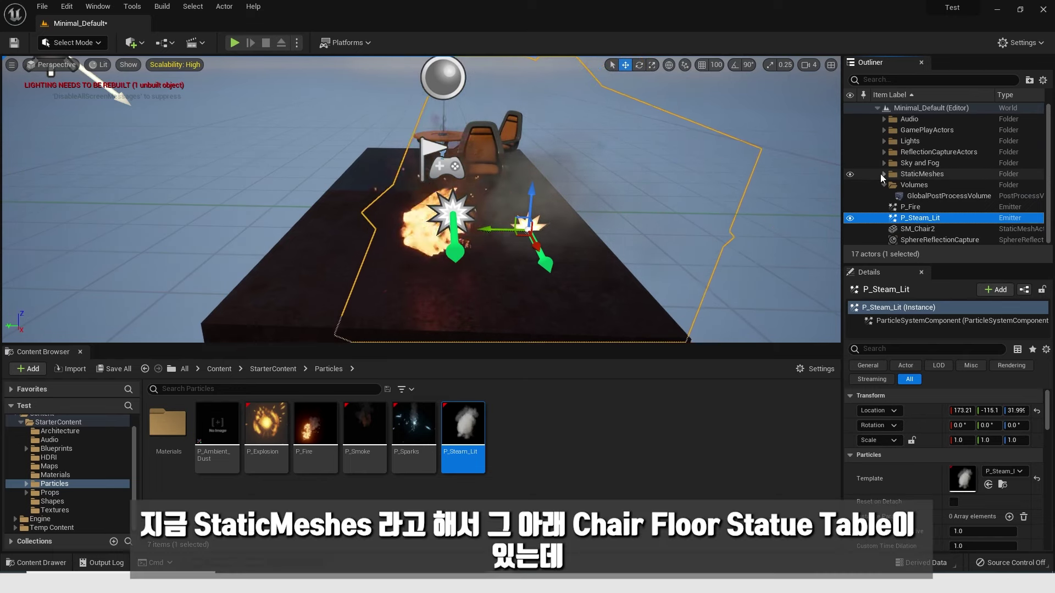
Expand the StaticMeshes folder and select its two Floor objects, Statue and Table in turn to identify them
left_click(882, 174)
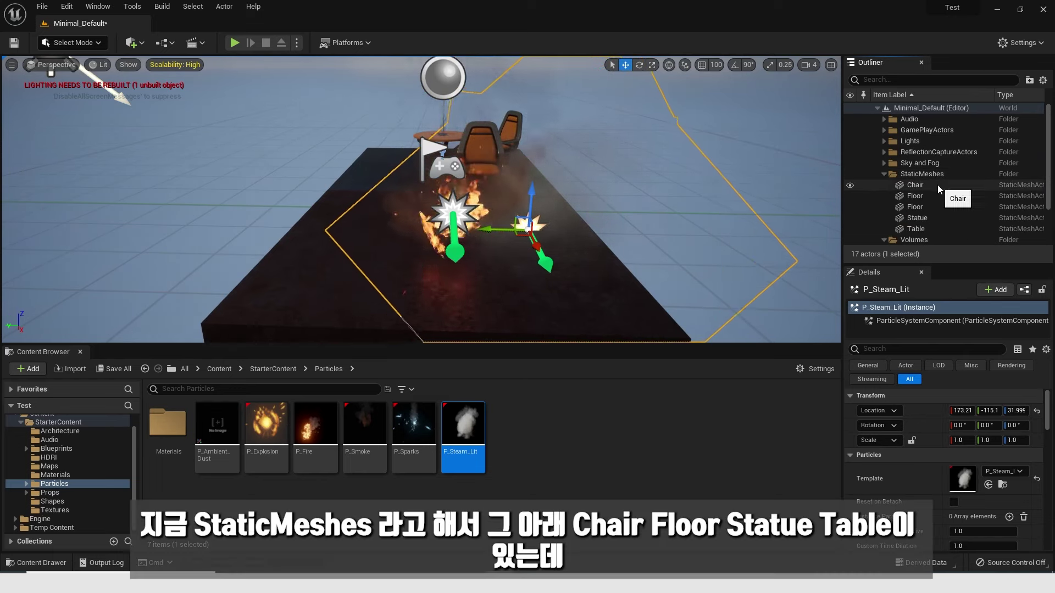
left_click(924, 196)
left_click(921, 207)
left_click(920, 218)
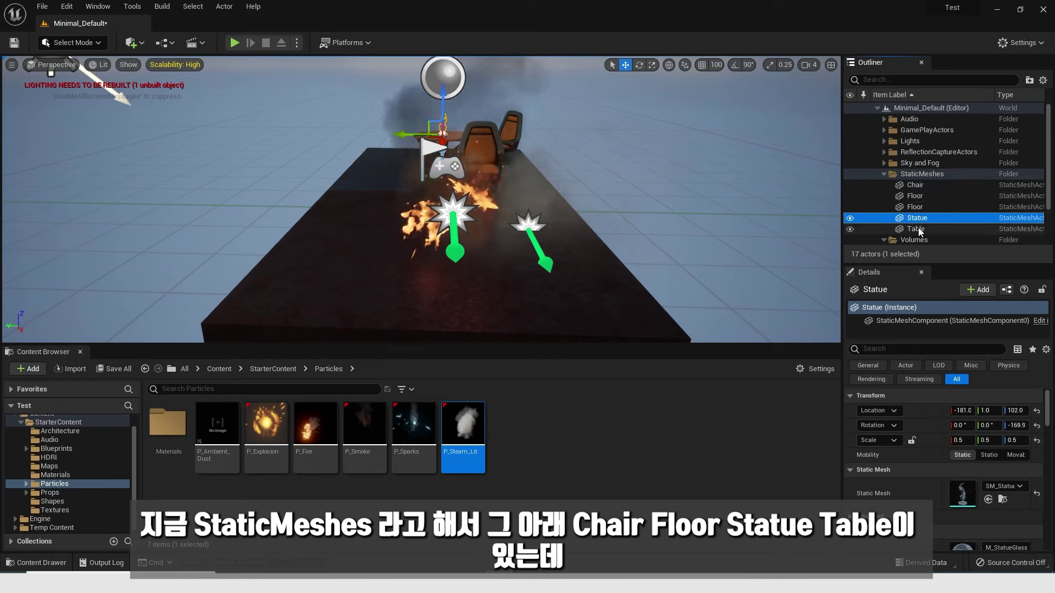
left_click(919, 229)
Hide all objects in the StaticMeshes folder at once and show them again
left_click(905, 174)
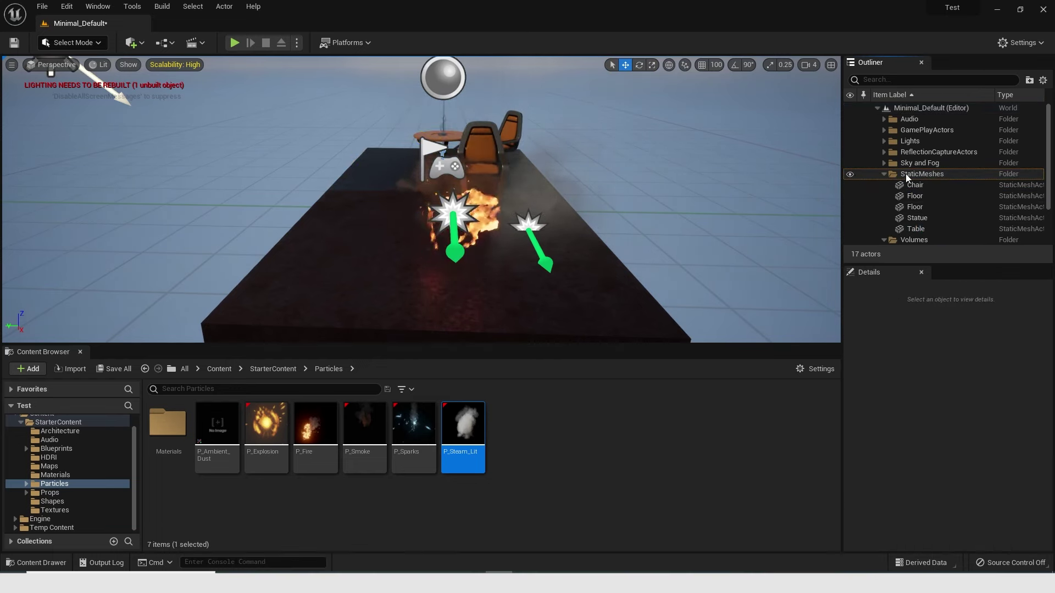
left_click(852, 174)
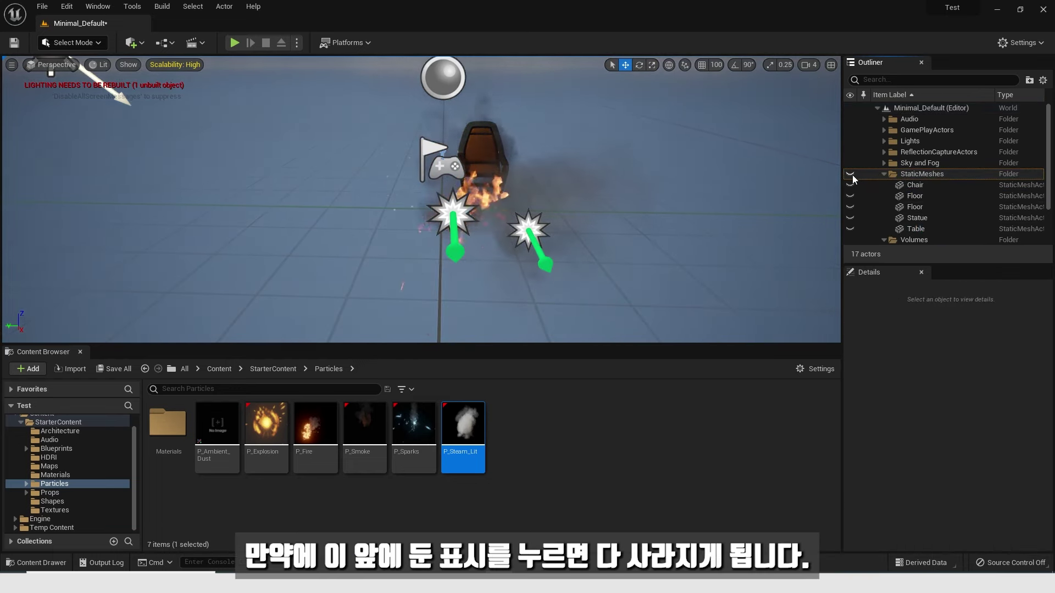
left_click(851, 175)
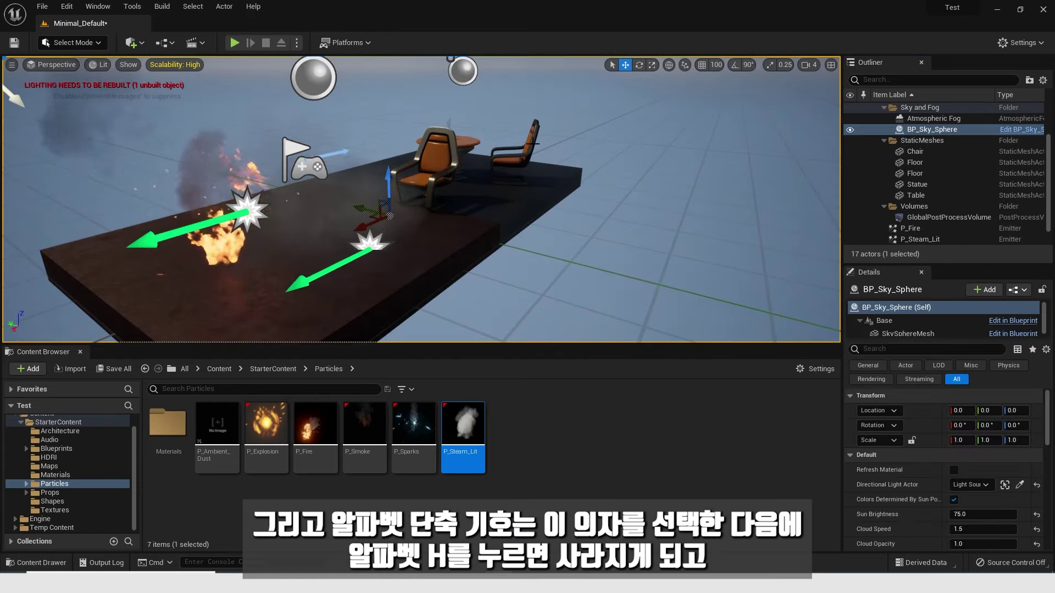
Hide the original Chair behind the table in the viewport and unhide all hidden objects again
left_click(527, 148)
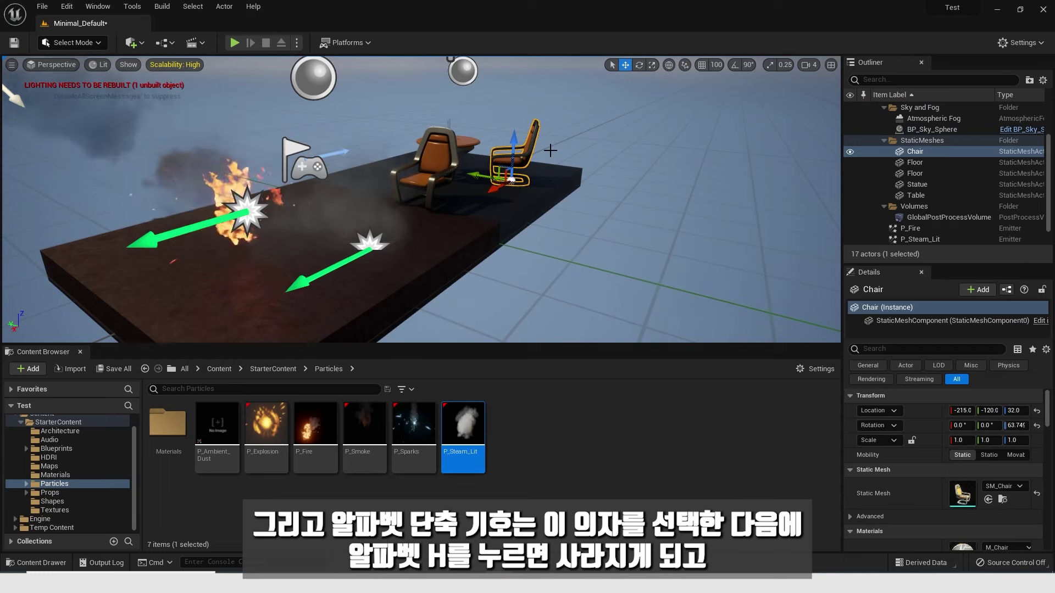
key("h")
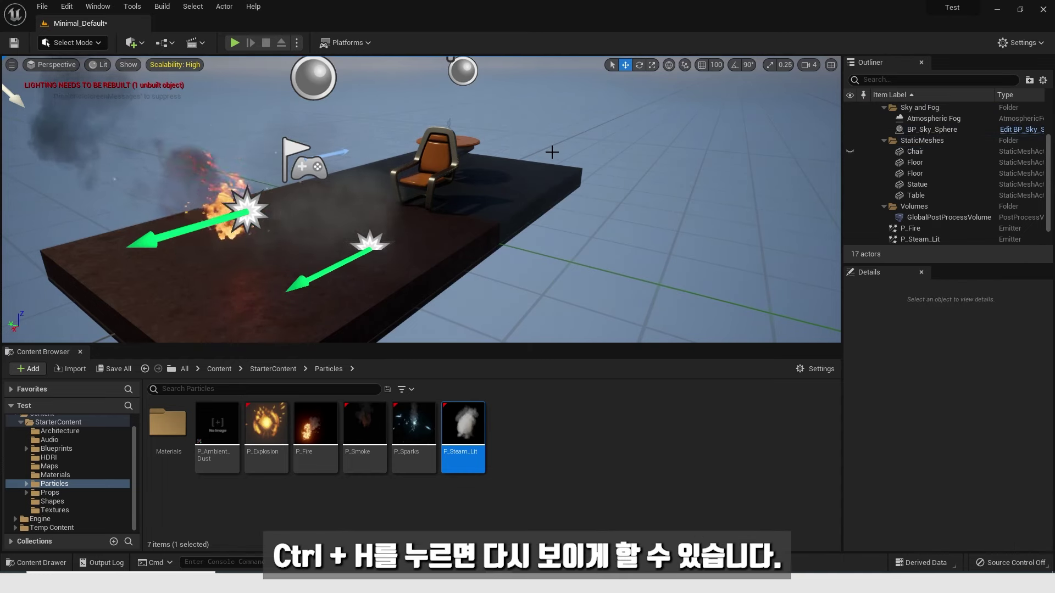
left_click(564, 102)
key("ctrl+h")
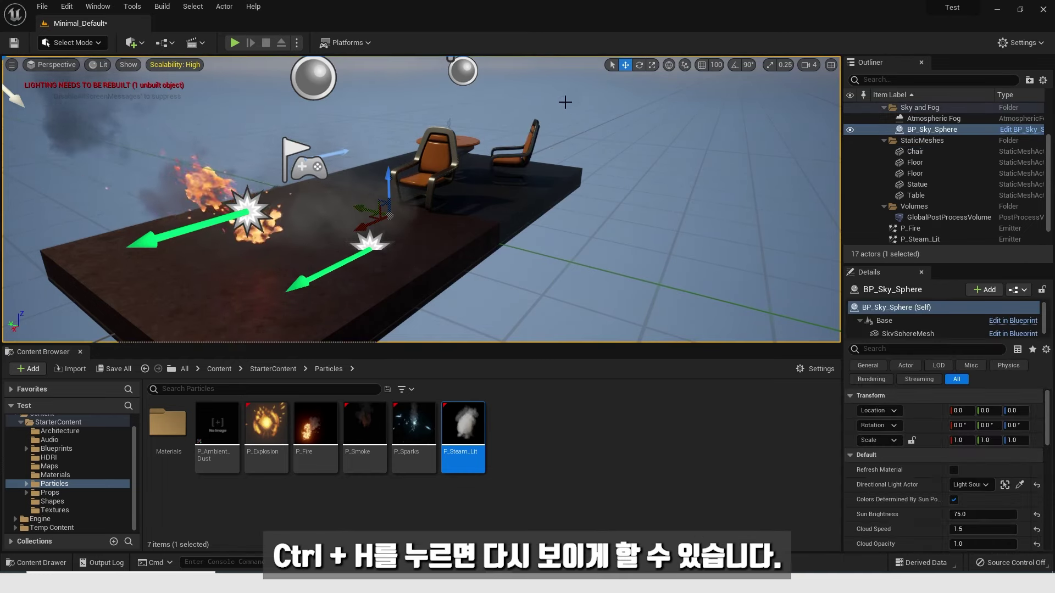
Examine the scene in perspective from different angles and review the available orthographic view directions
mouse_move(565, 102)
left_mouse_down("alt")
mouse_move(632, 103)
mouse_move(586, 101)
left_mouse_up("alt")
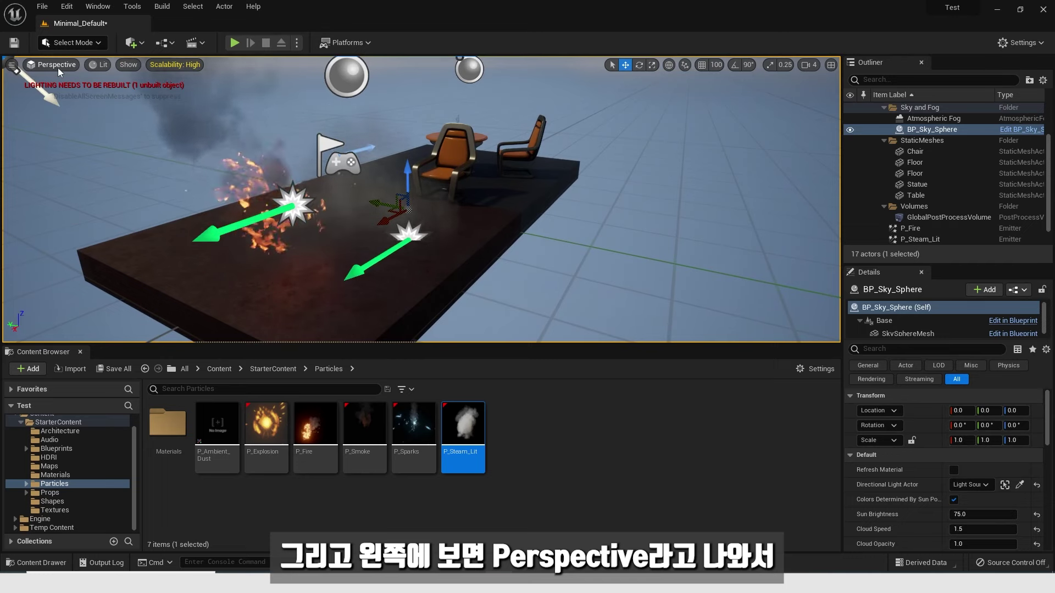
mouse_move(586, 120)
right_mouse_down()
mouse_move(580, 127)
mouse_move(586, 120)
right_mouse_up()
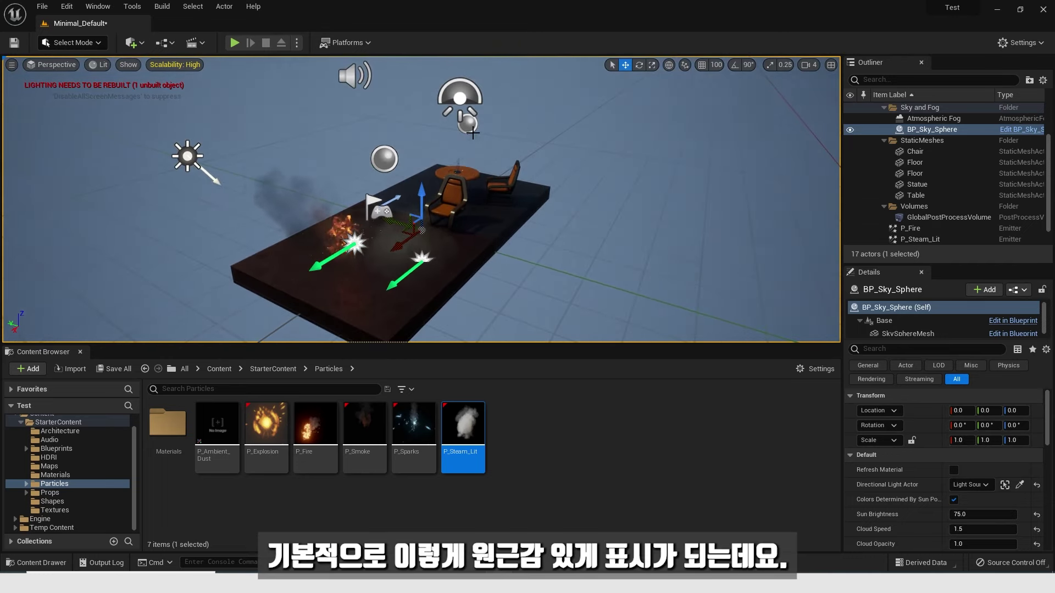
left_click(52, 69)
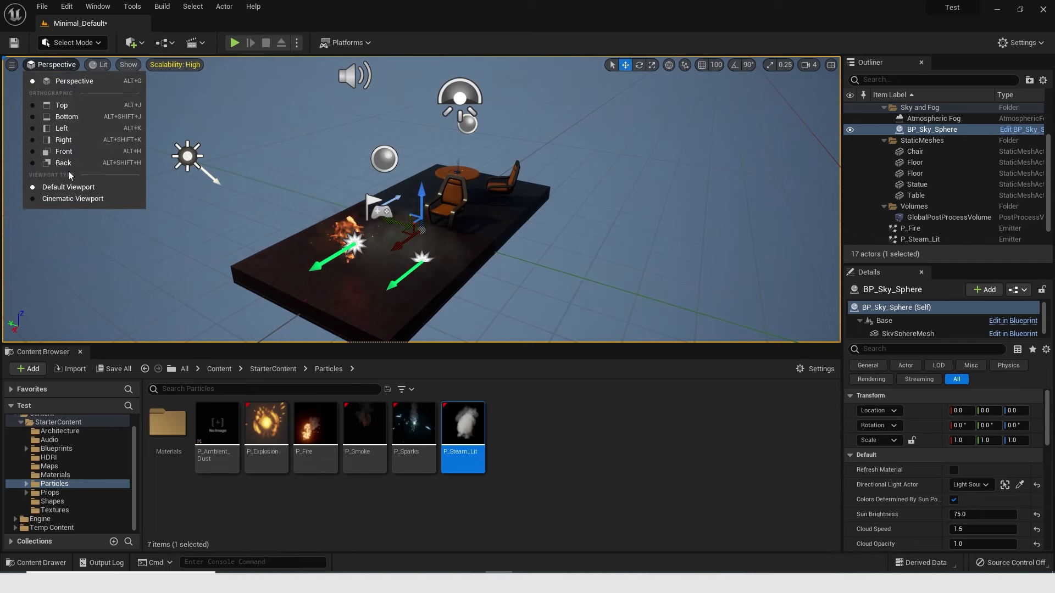
right_click_drag(533, 203, 366, 106)
right_click_drag(329, 165, 418, 165)
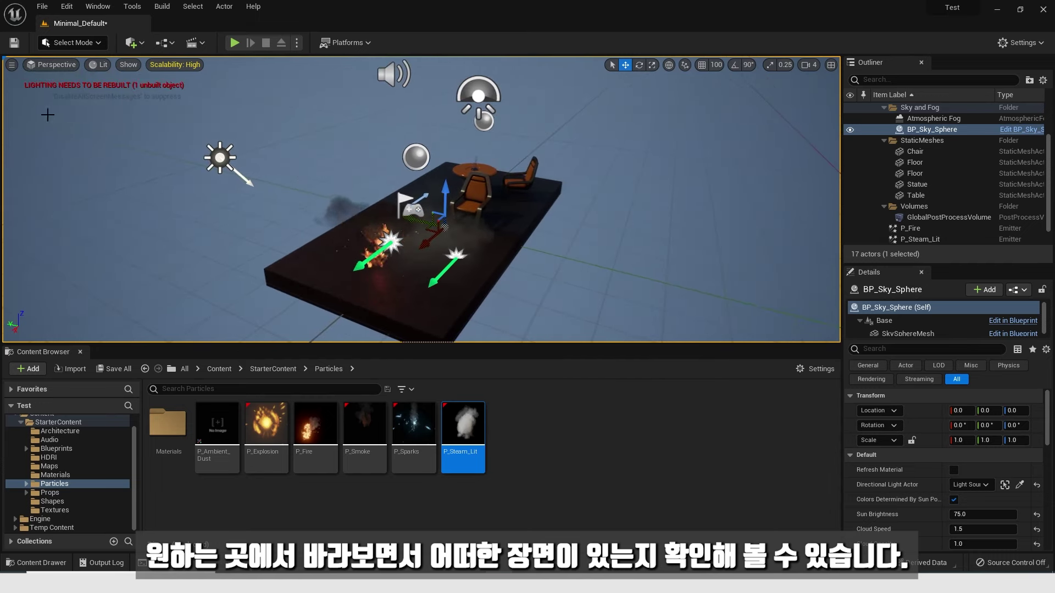
View the scene from the Top orthographic direction and return to the Perspective view
left_click(48, 68)
left_click(60, 105)
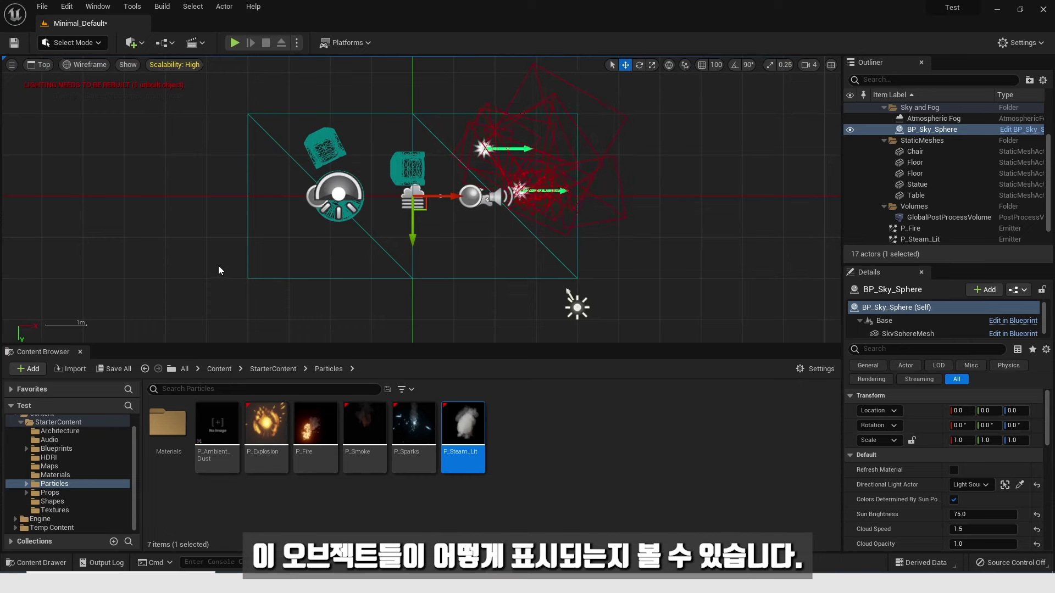
left_click(45, 67)
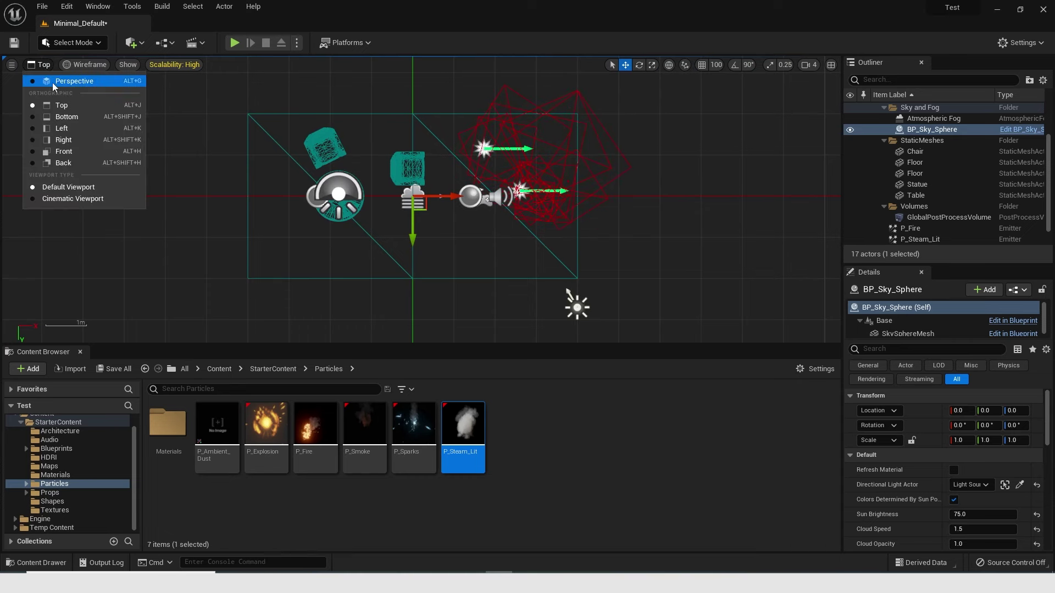
left_click(53, 85)
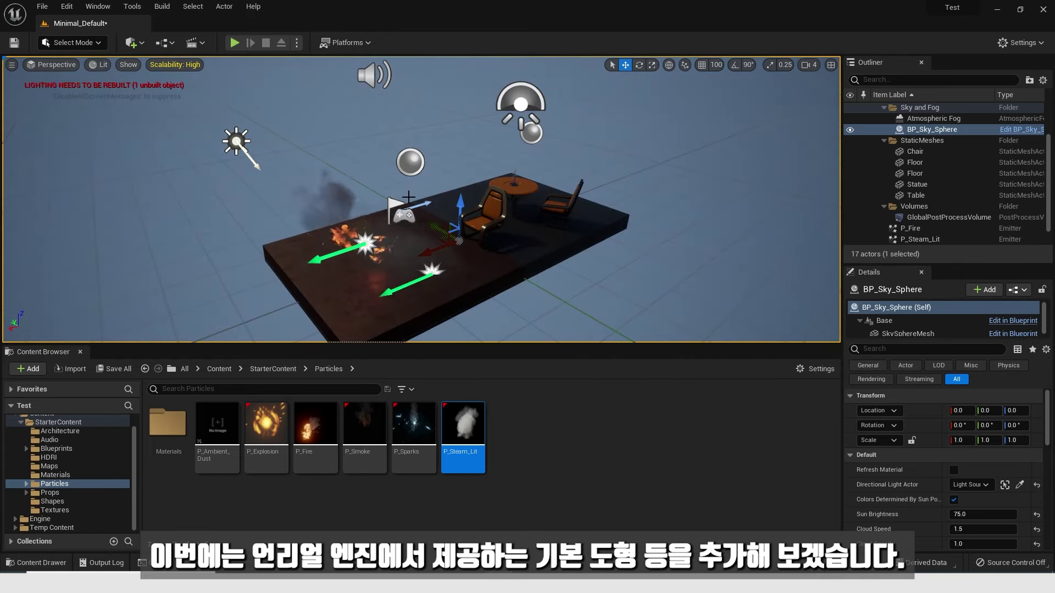
Add a basic Cube shape beside the floor platform and a Cylinder shape above it
left_click(144, 45)
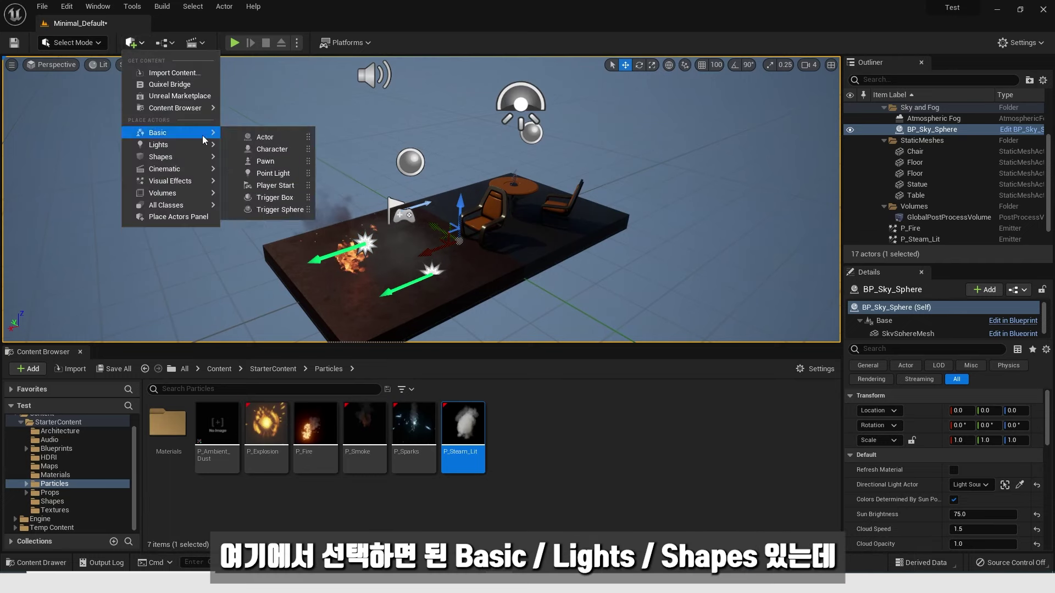
mouse_move(194, 157)
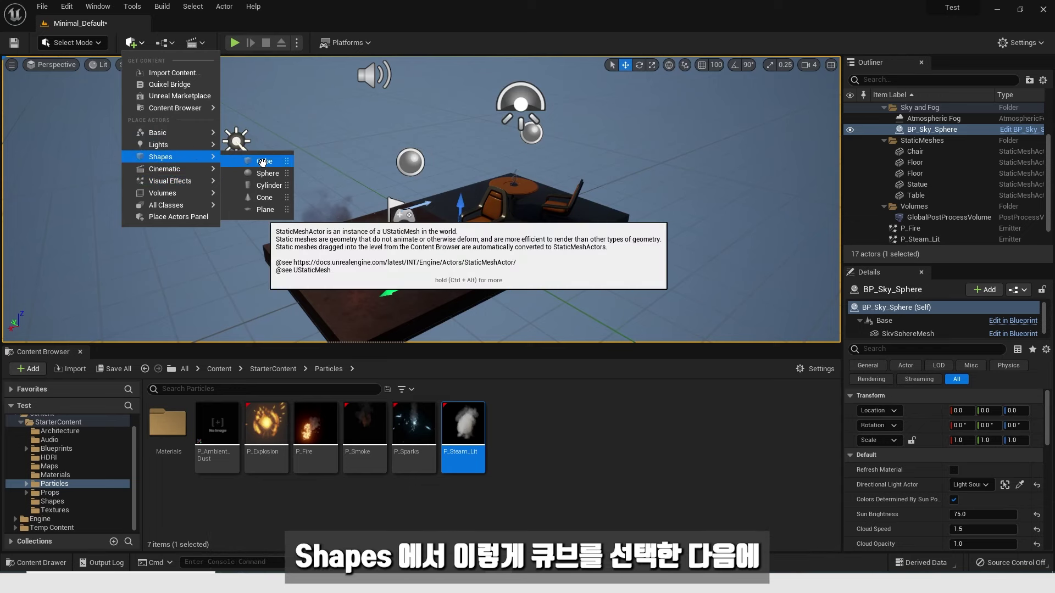
left_click_drag(265, 161, 164, 187)
left_click(131, 42)
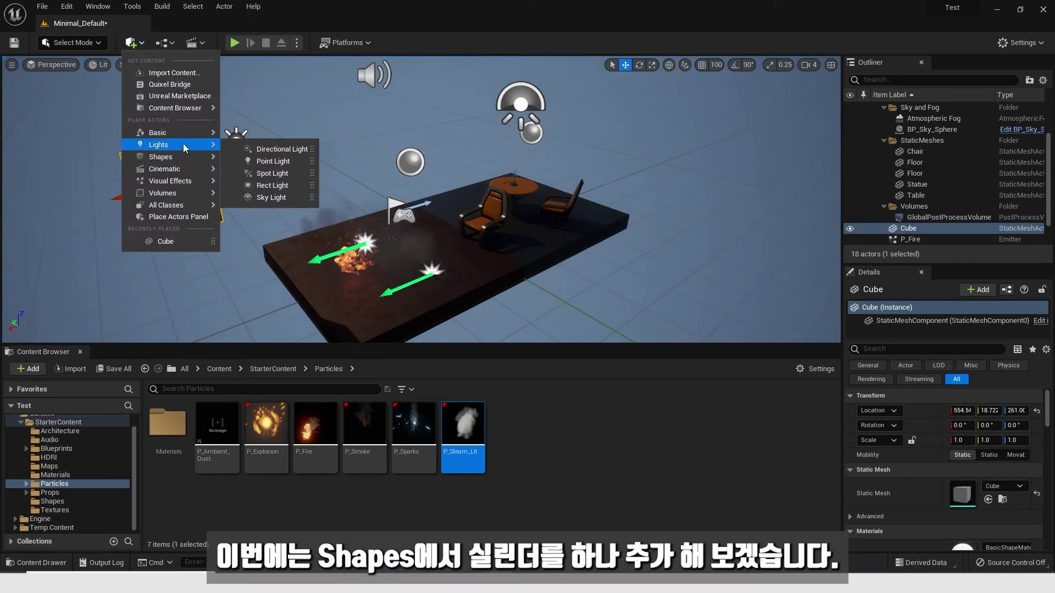
mouse_move(180, 159)
left_click_drag(264, 185, 404, 131)
left_click_drag(499, 175, 384, 137)
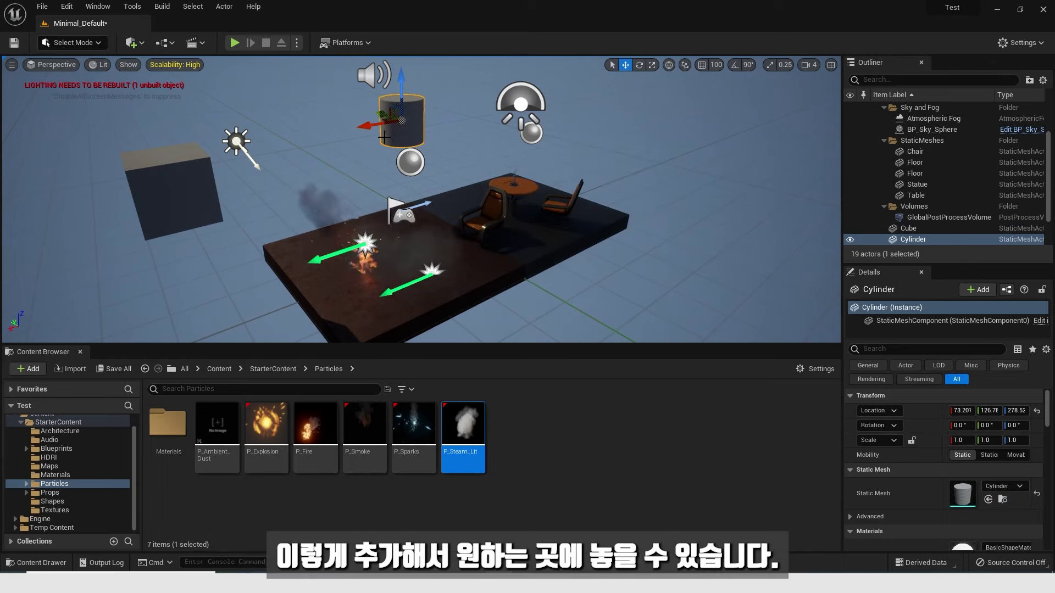
Check the placed cube and cylinder in the scene and save the Minimal_Default level
right_click_drag(495, 172, 582, 157)
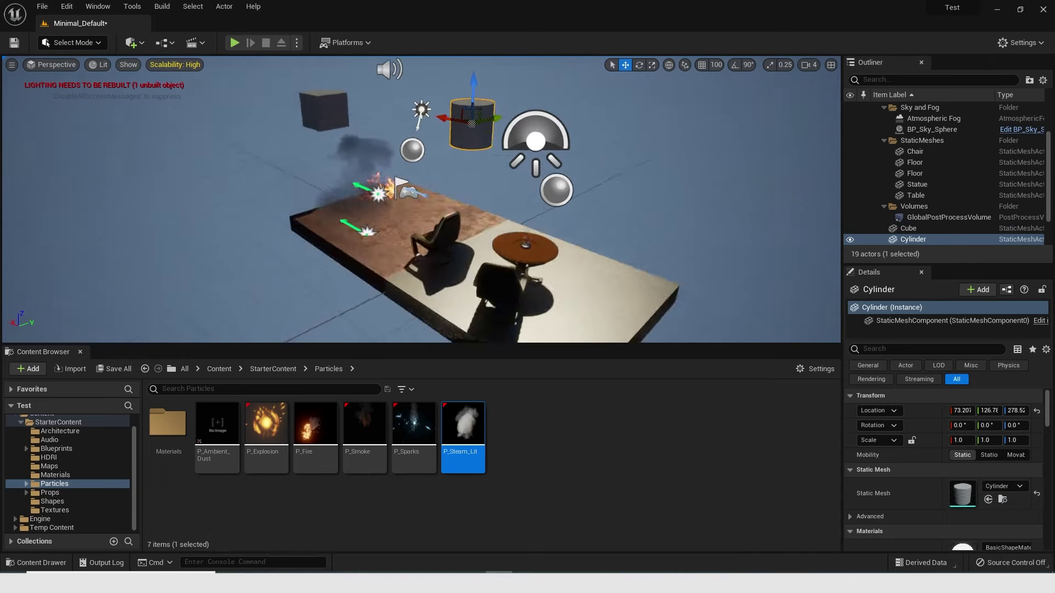
left_click(495, 173)
right_click_drag(421, 198, 527, 192)
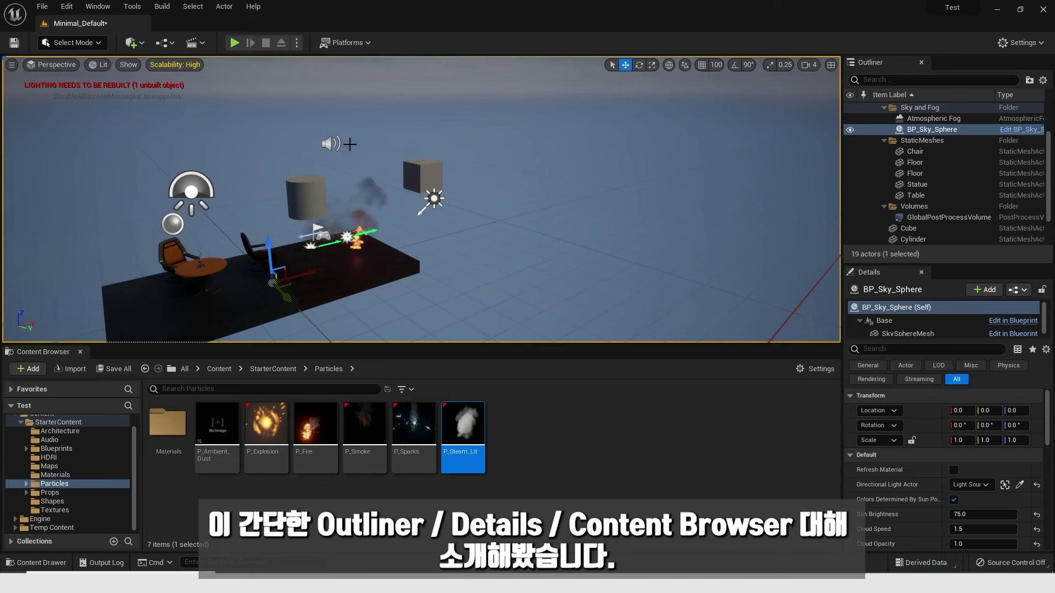
middle_click_drag(350, 144, 622, 66)
middle_click_drag(330, 119, 454, 171)
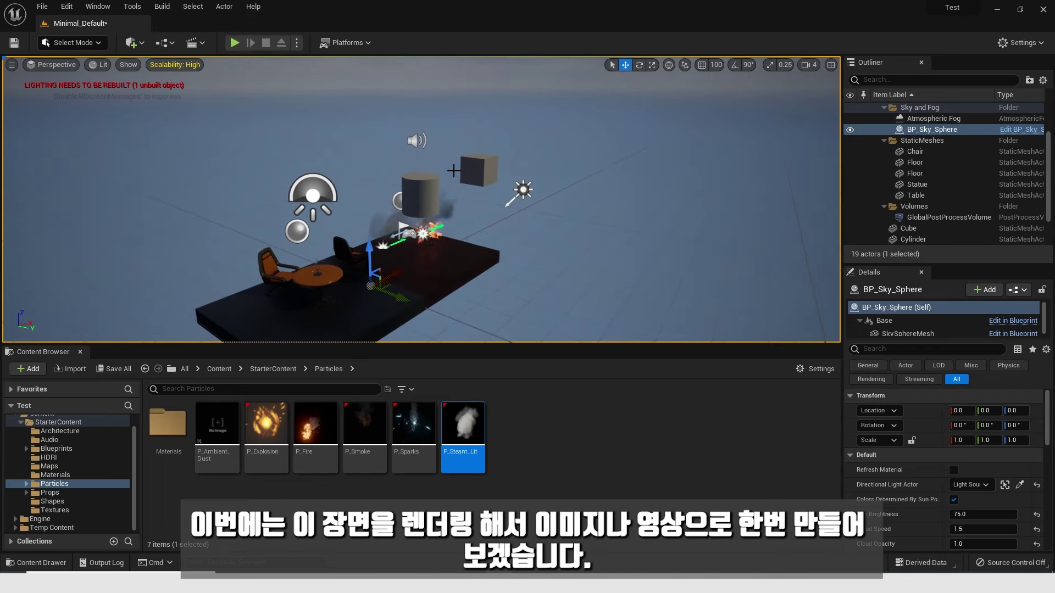
middle_click_drag(153, 159, 153, 81)
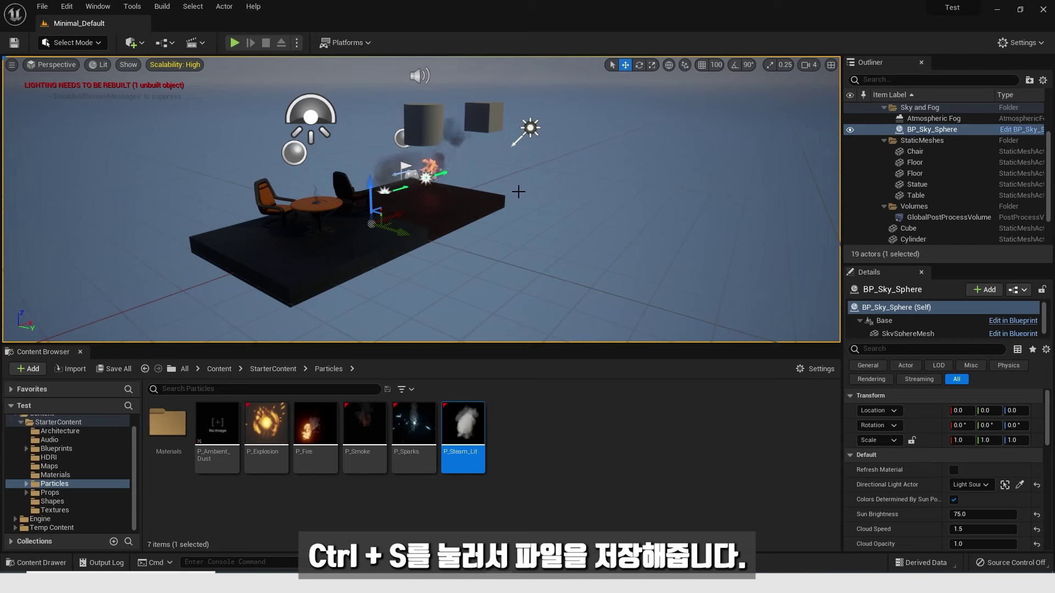
Place a Cine Camera Actor in the empty space beside the floor platform
scroll(520, 193, "up", 2)
scroll(382, 139, "down", 3)
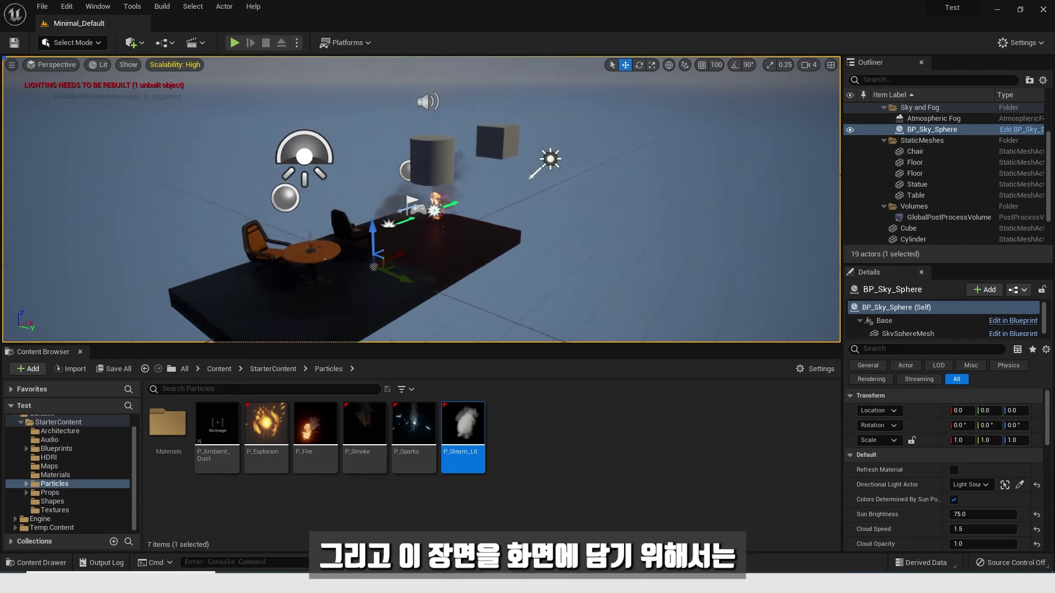
left_click(141, 44)
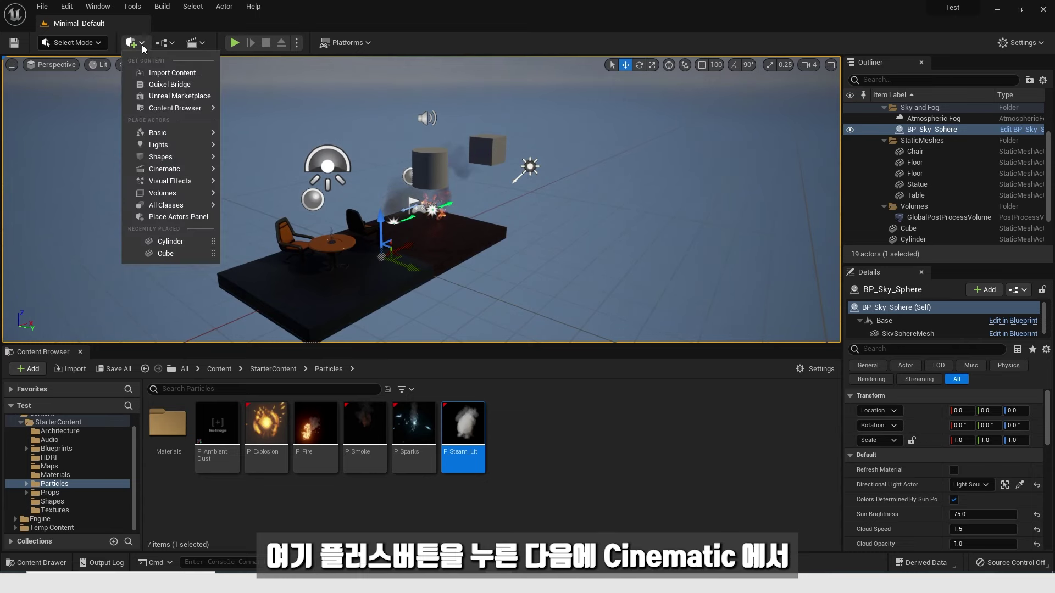
mouse_move(187, 172)
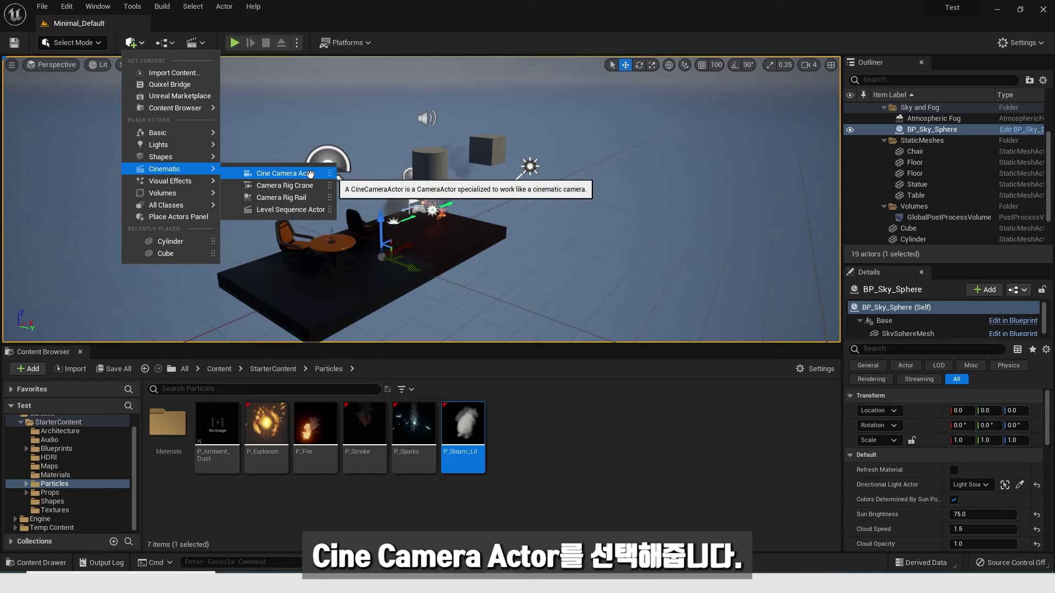
left_click_drag(311, 174, 585, 220)
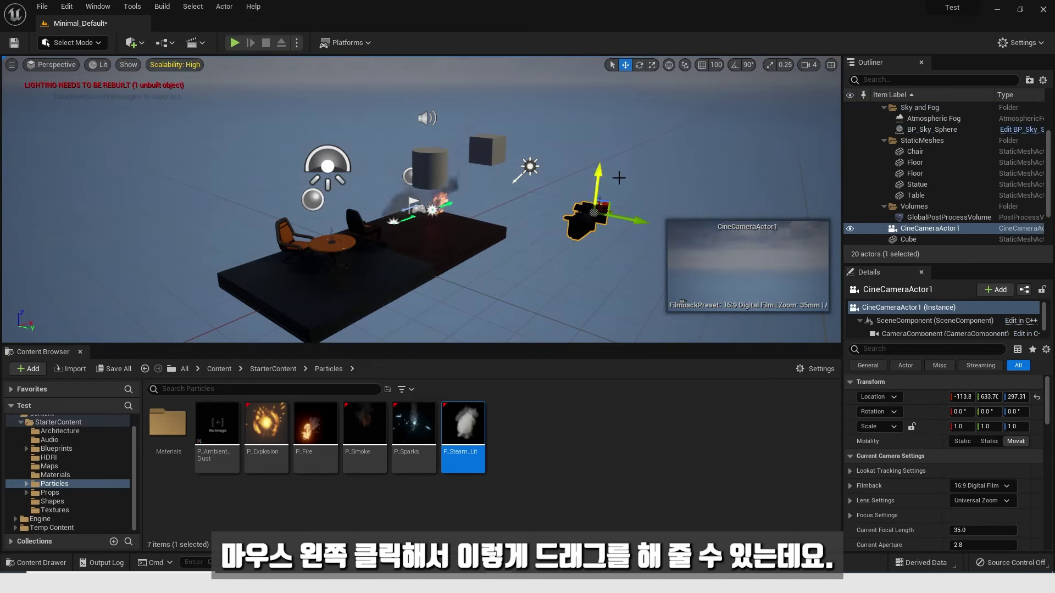
Move the cine camera backward along the X axis to a location of about -555.7
left_click_drag(619, 178, 494, 189)
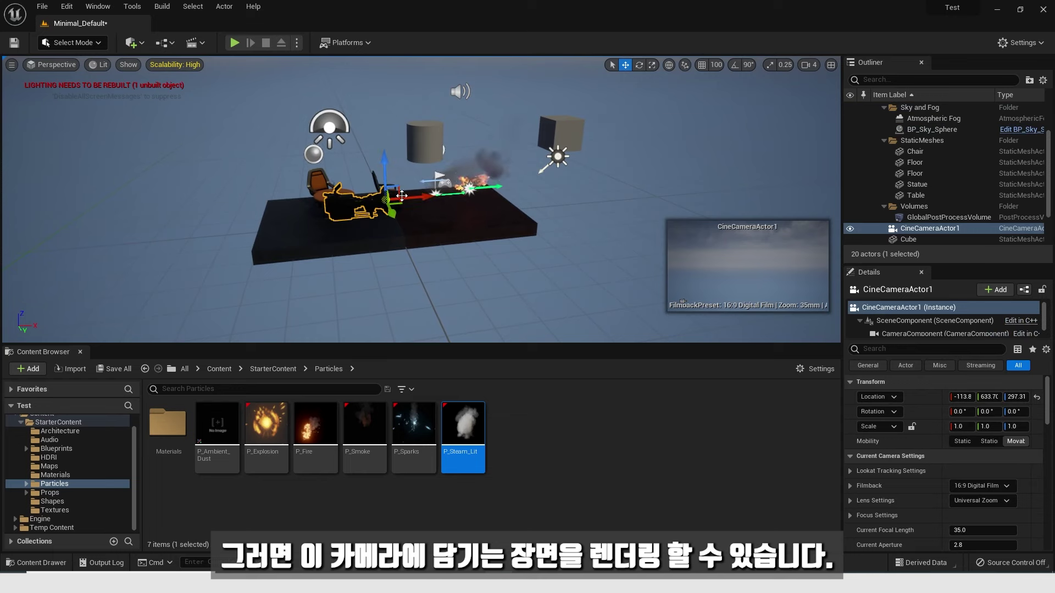
right_click_drag(402, 196, 400, 194)
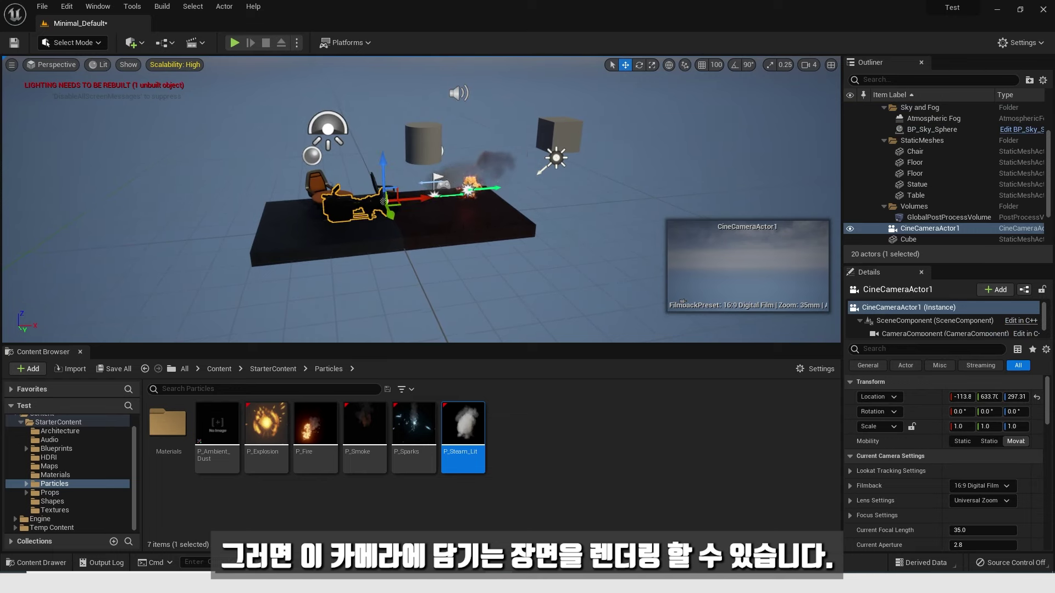
right_click_drag(527, 165, 571, 168)
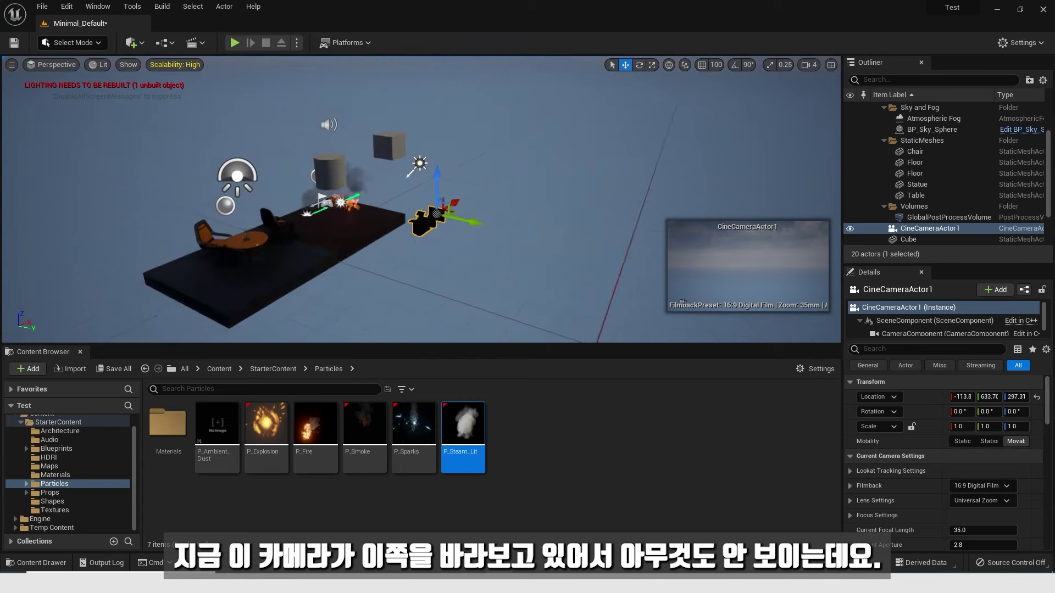
right_click_drag(447, 193, 464, 193)
left_click_drag(404, 204, 219, 288)
right_click_drag(330, 258, 294, 257)
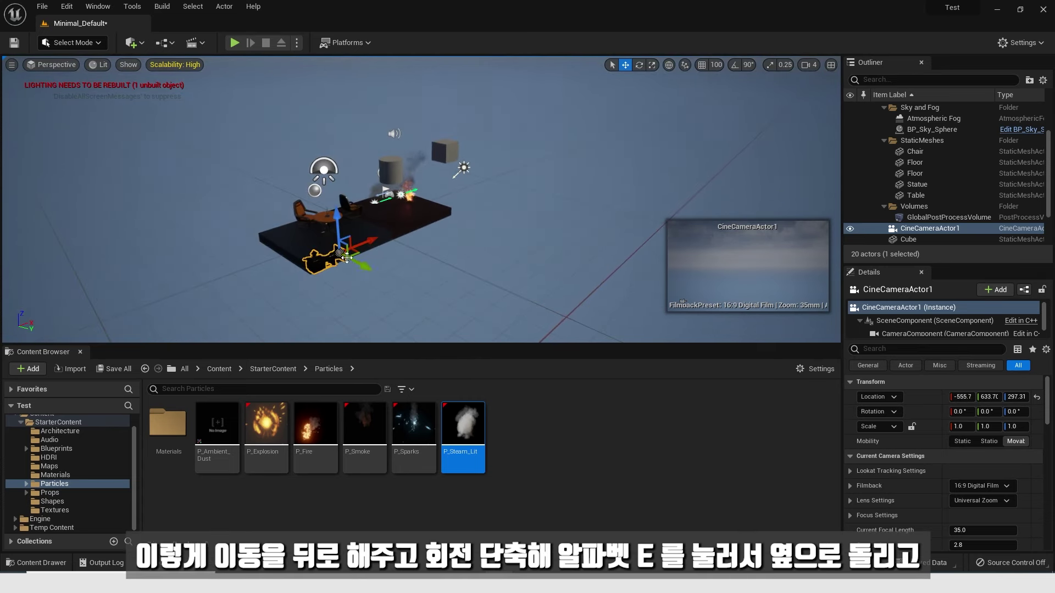
Rotate the cine camera toward the table and chairs, to about -4.6°, -12.6° and -49.8°
key("e")
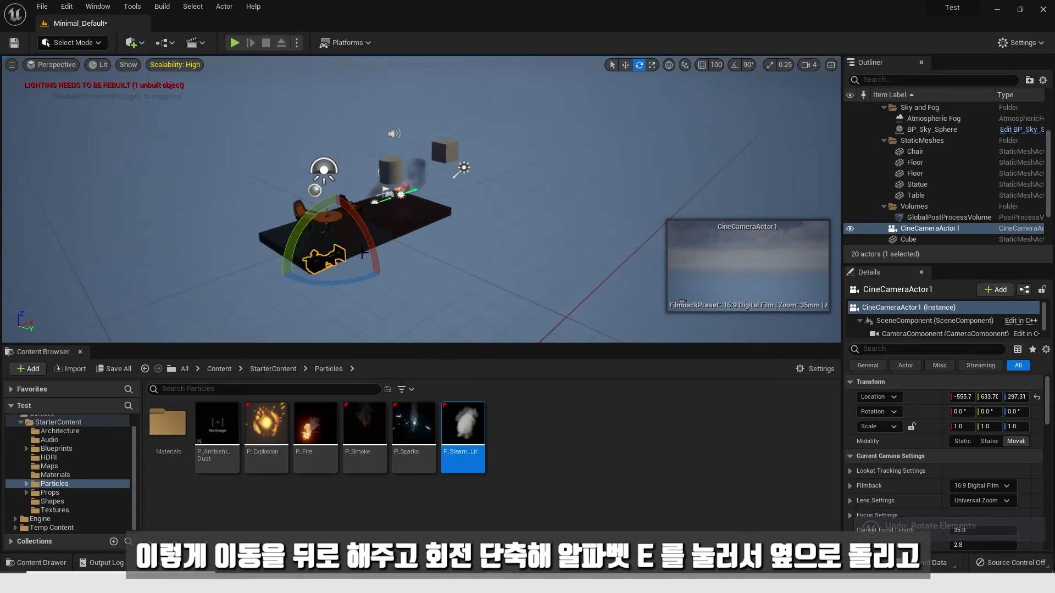
left_click_drag(357, 280, 313, 286)
right_click_drag(313, 286, 336, 278)
left_click_drag(356, 193, 347, 188)
left_click_drag(410, 236, 417, 255)
right_click_drag(416, 256, 429, 257)
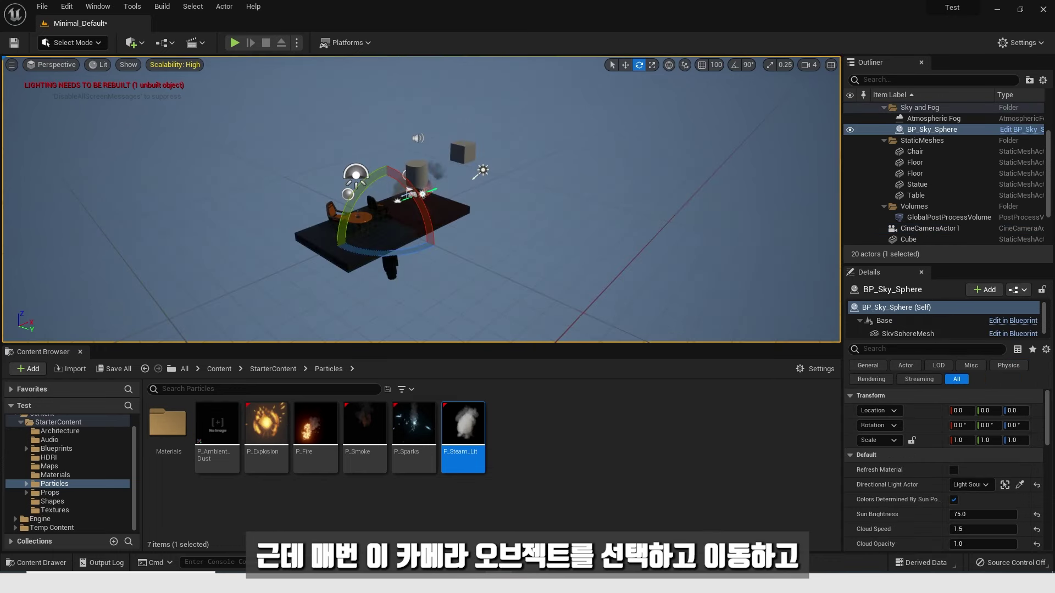
Reselect the cine camera in move mode and switch the viewport to look through it
left_click(389, 272)
key("w")
right_click_drag(388, 272, 346, 242)
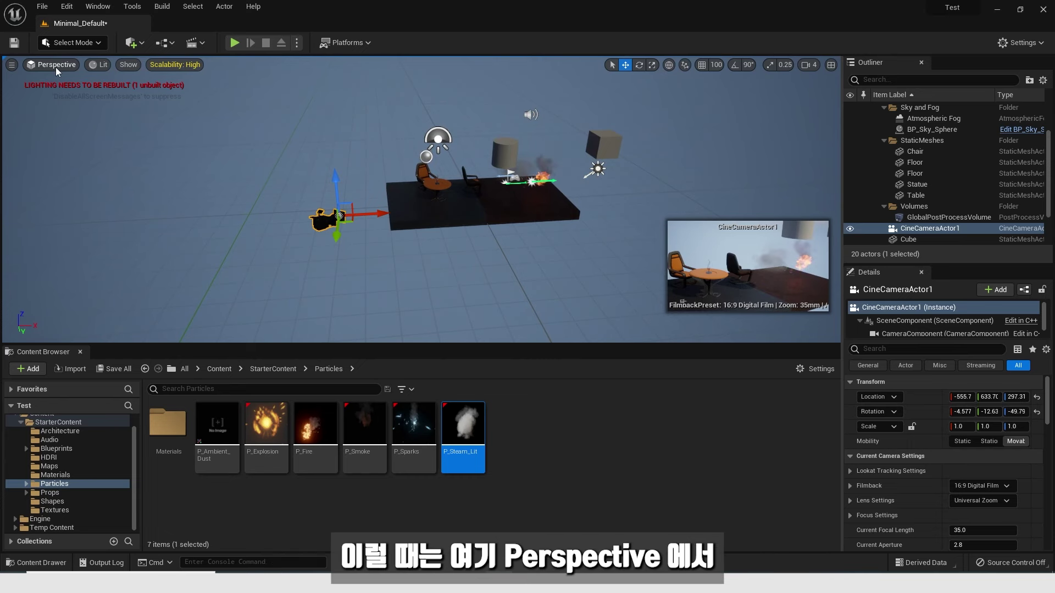
left_click(55, 67)
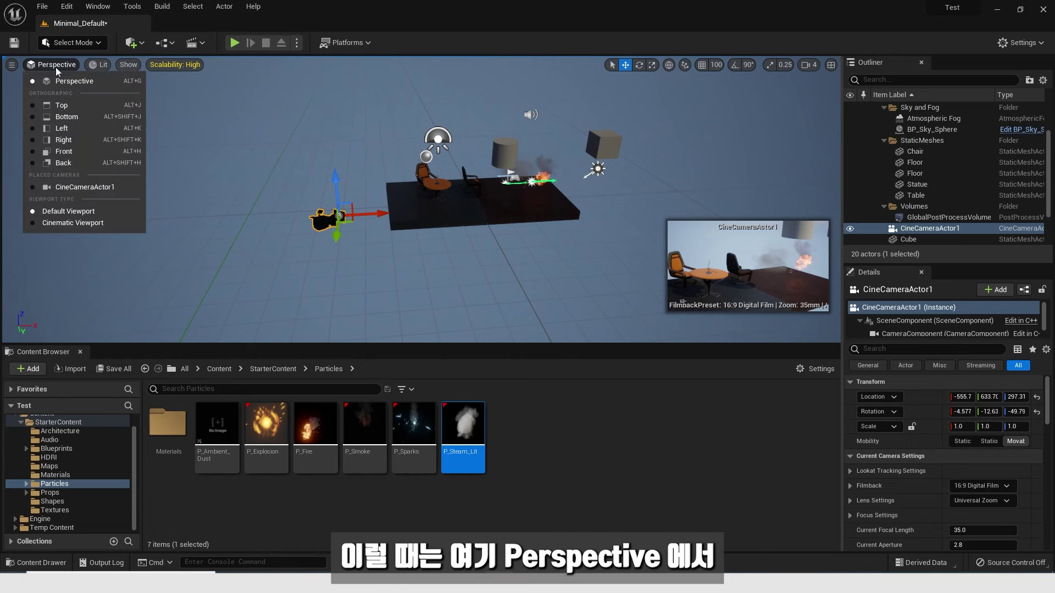
left_click(61, 187)
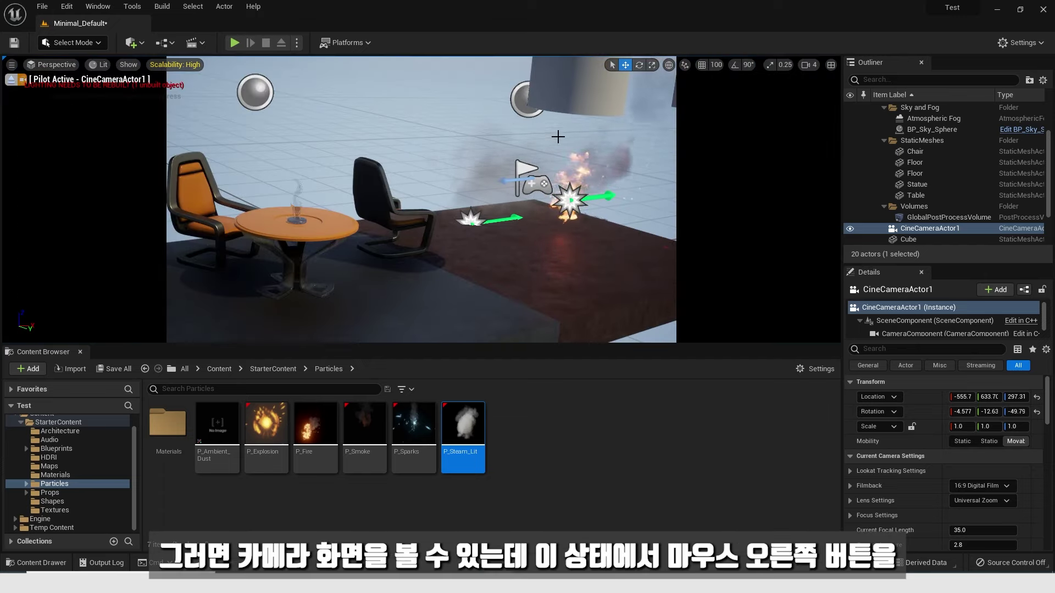
Pilot the cine camera back to about -2079, 1602, 618 so the whole platform, furniture and shapes fit in its frame
key("s")
right_click_drag(593, 126, 593, 127)
key("s")
key("w")
key("s")
key("d")
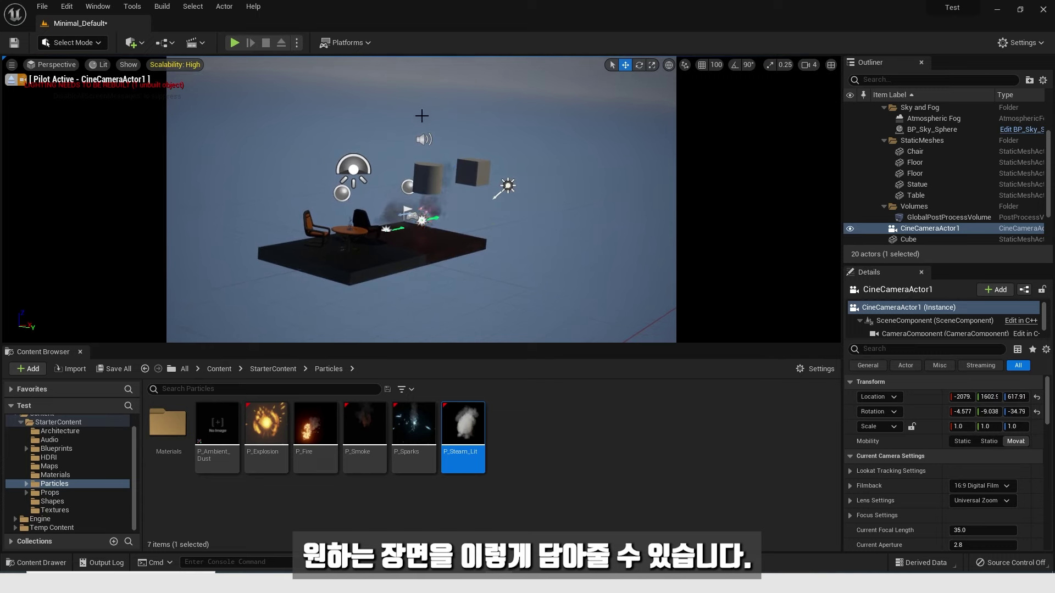
left_click(533, 170)
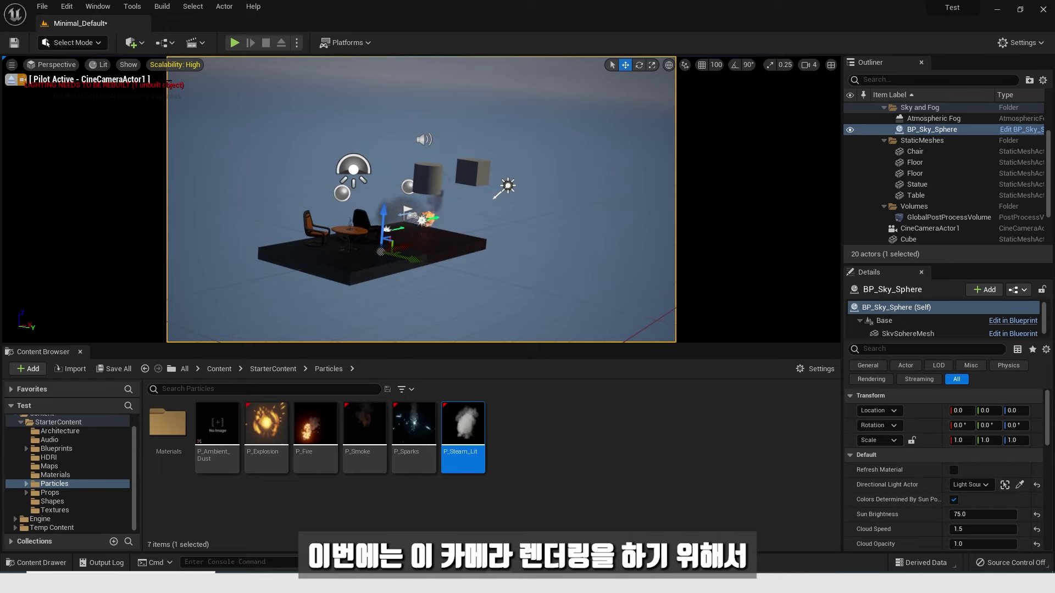
Search the plugins for "render" and enable the Movie Render Queue plugin
left_click(66, 7)
left_click(110, 182)
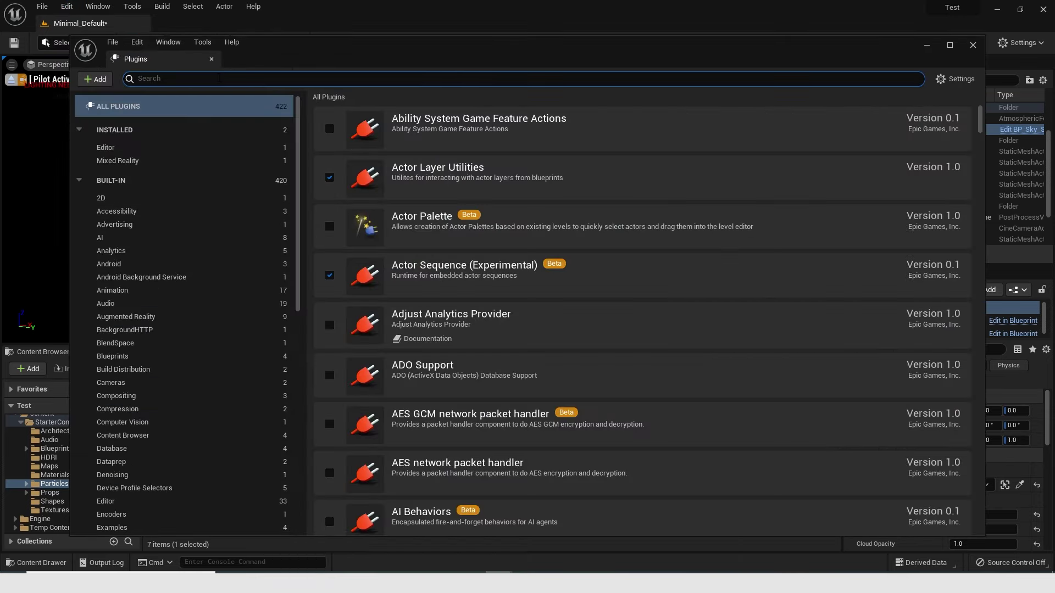
type("render")
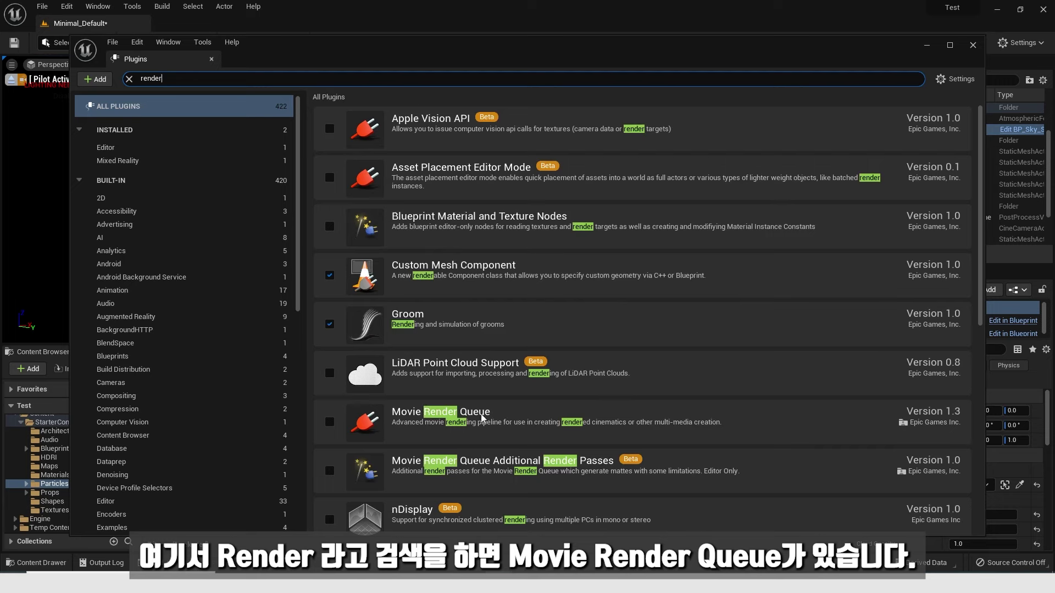
left_click(330, 422)
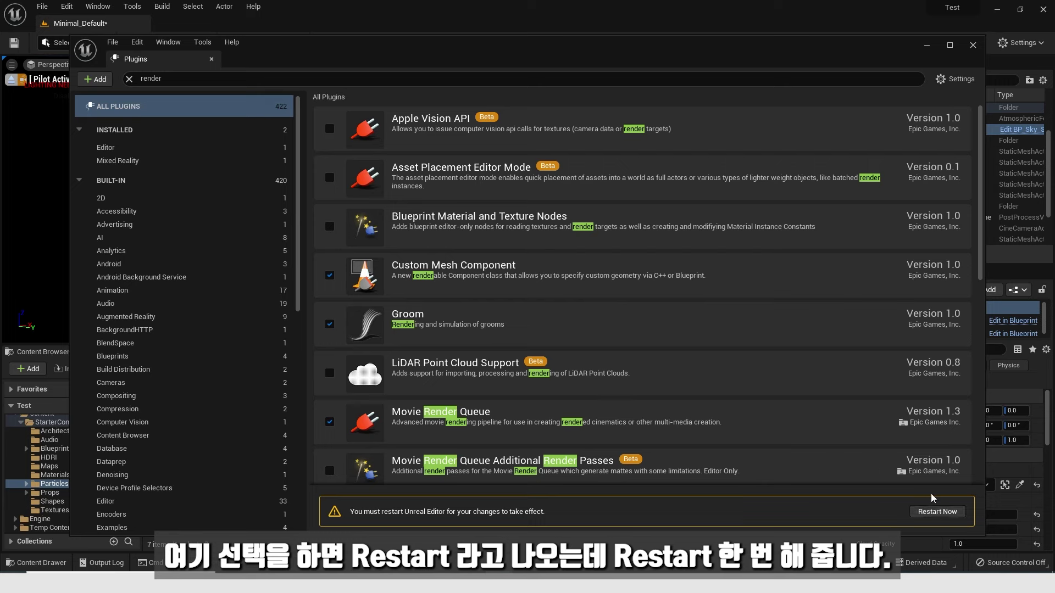
Restart the editor to apply the plugin, saving the Minimal_Default level, and close the Plugins window
left_click(942, 513)
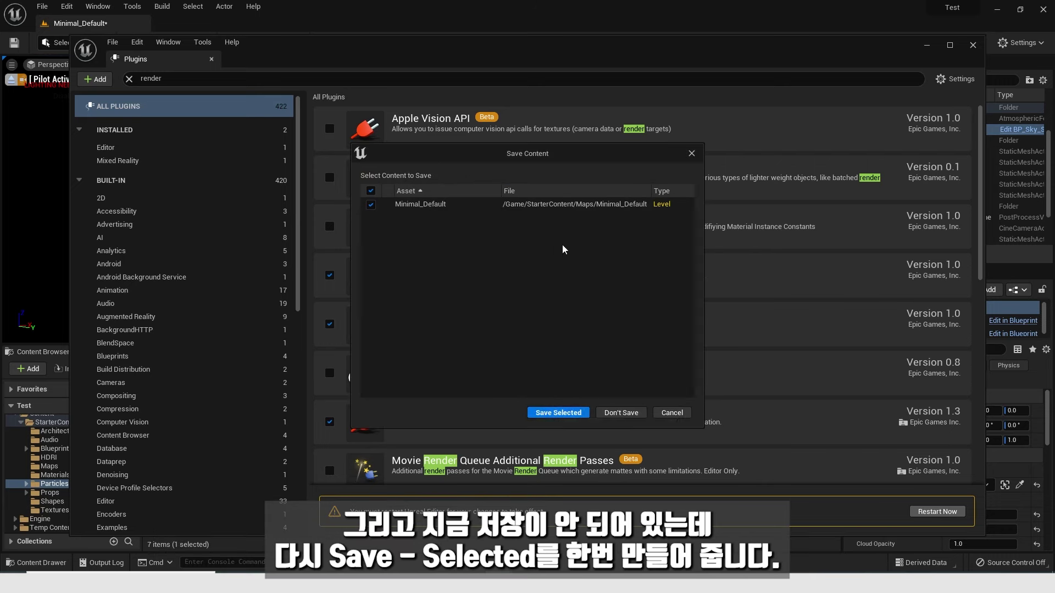
left_click(553, 415)
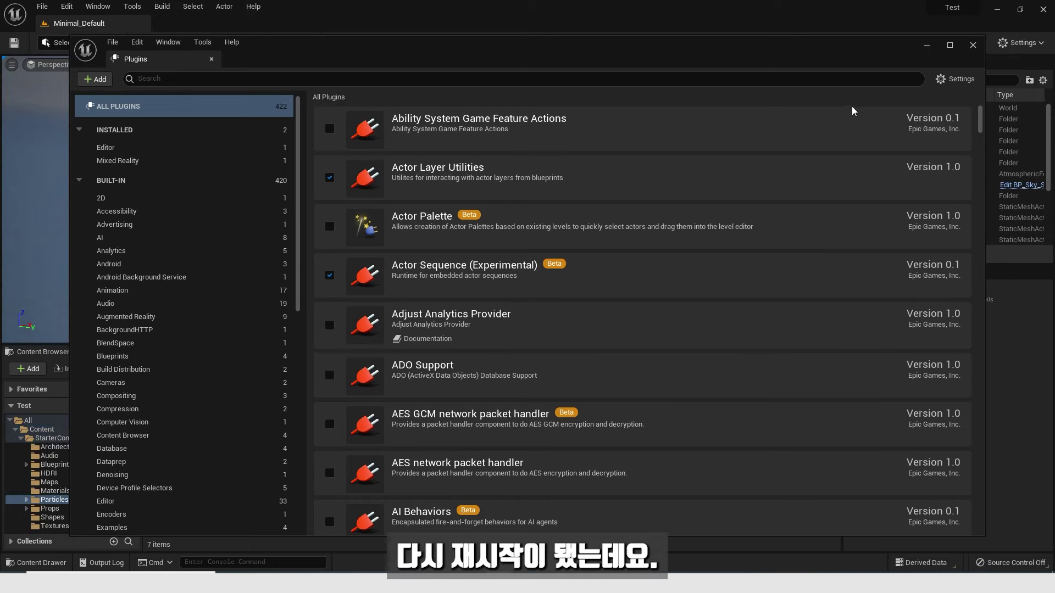
left_click(972, 47)
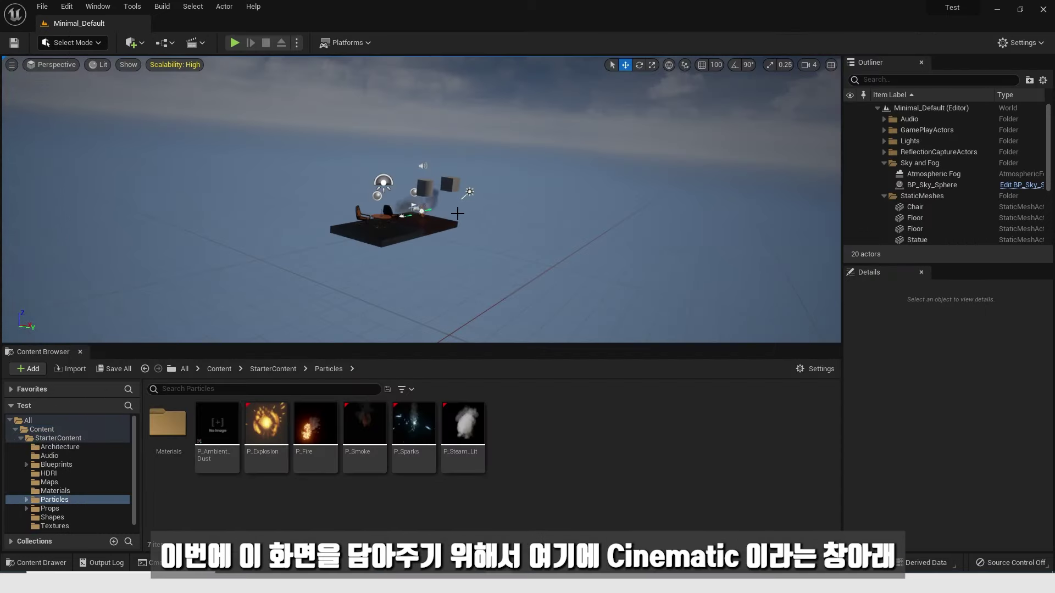
Add a Level Sequence and save it as NewLevelSequence in the Content folder
left_click(205, 41)
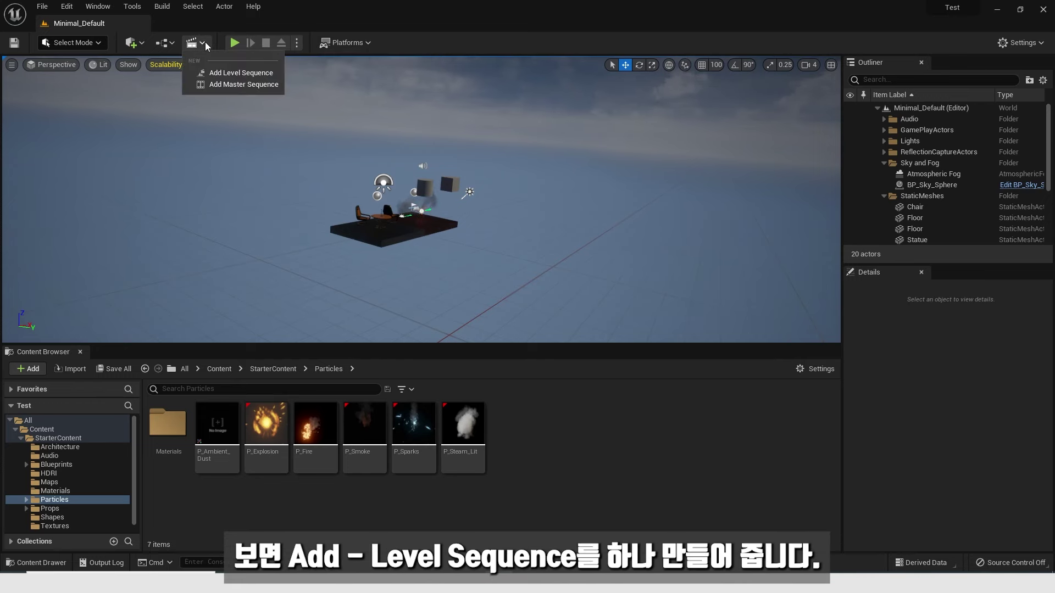
left_click(216, 74)
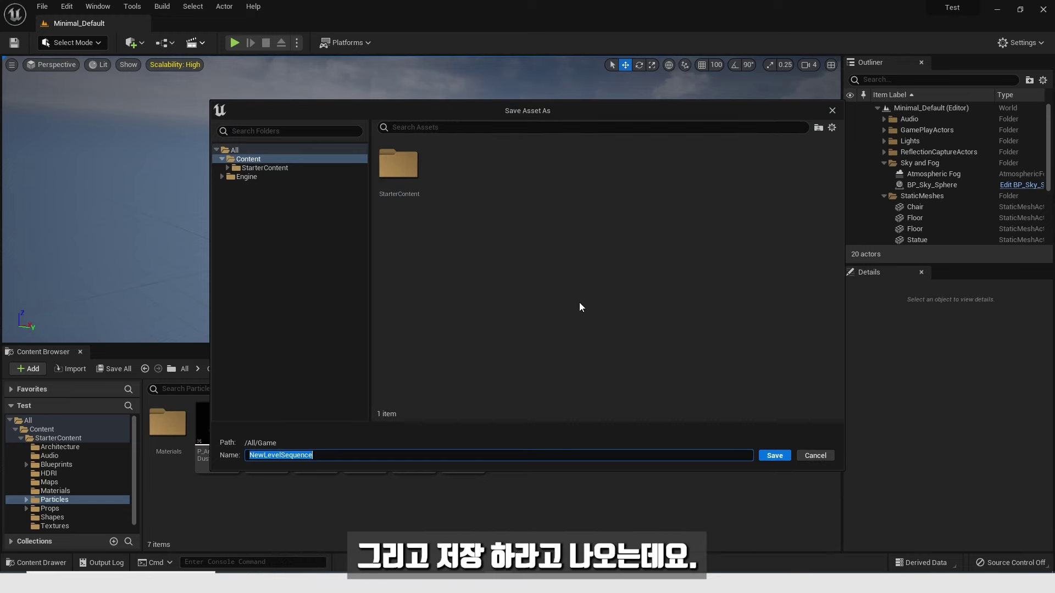
left_click(771, 459)
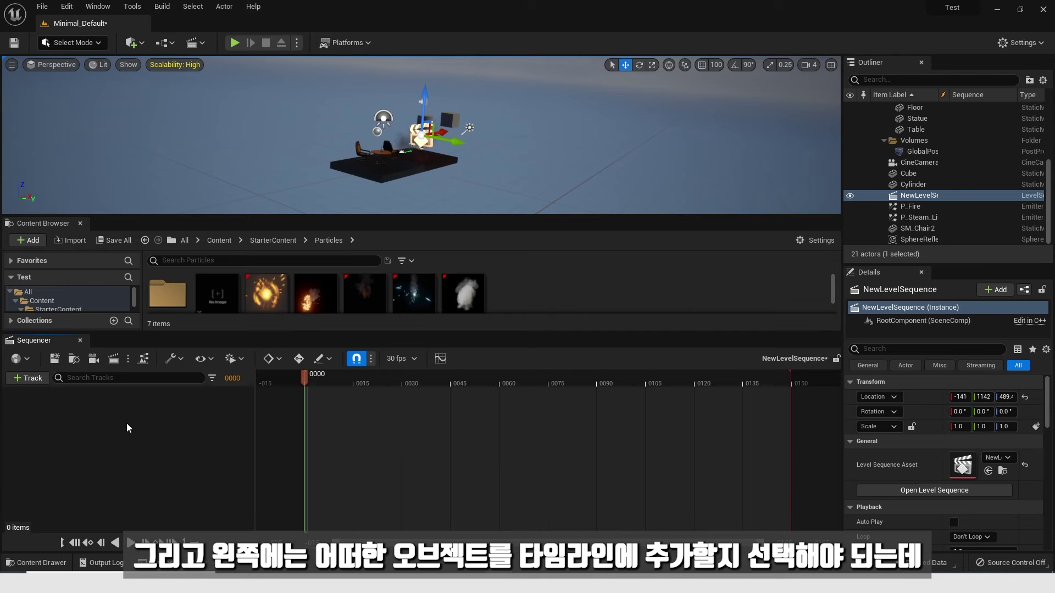
Add CineCameraActor1 from the level's actors to NewLevelSequence as an animatable track with a camera cut
left_click(1048, 206)
scroll(962, 203, "up", 3)
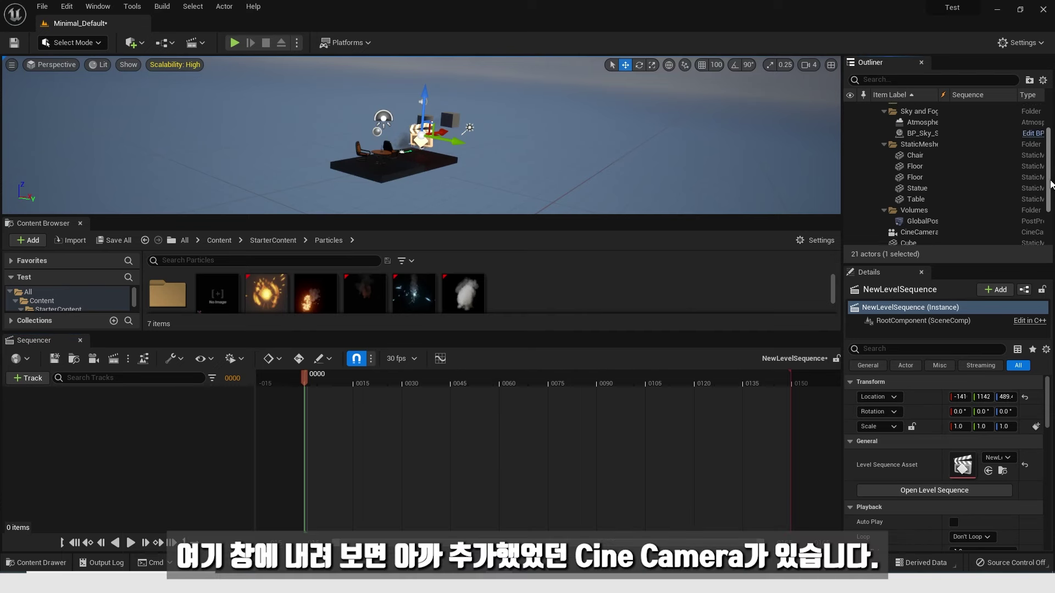
scroll(961, 203, "down", 3)
left_click(908, 163)
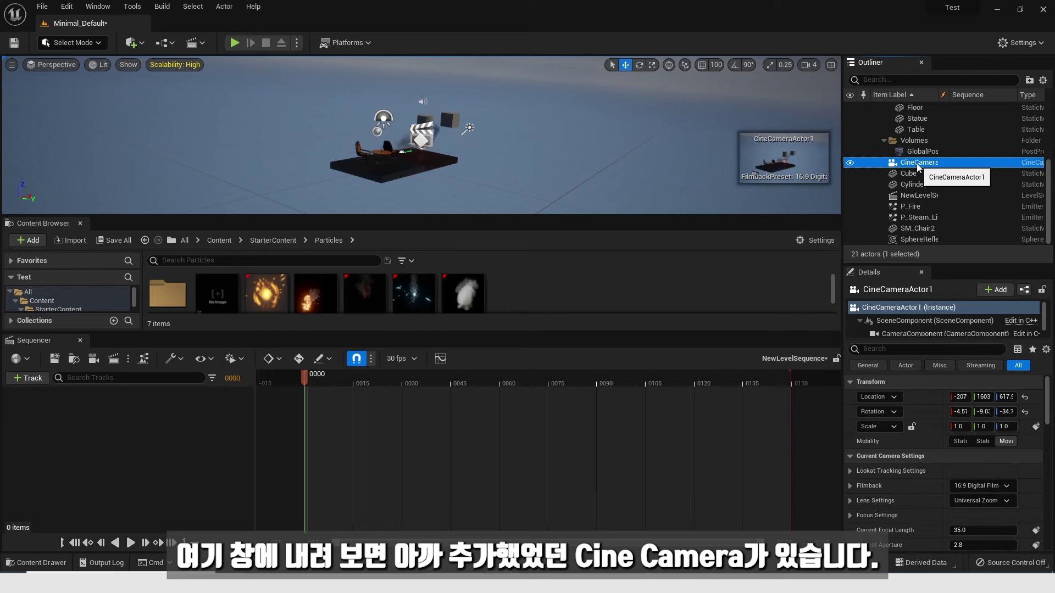
left_click_drag(916, 168, 91, 441)
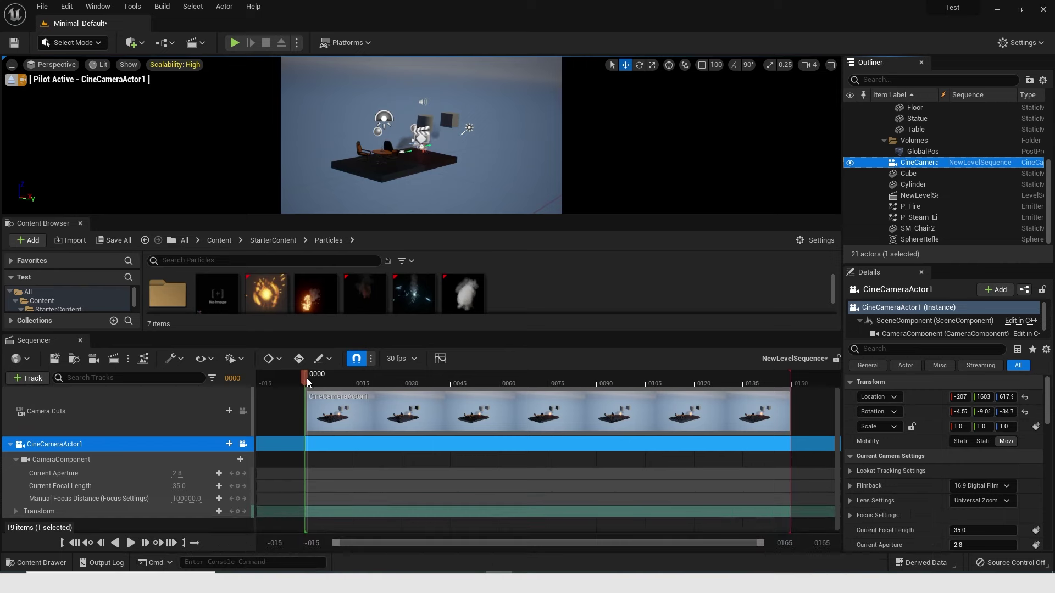
Key the cine camera's Transform at frame 0 of the sequence
left_click_drag(309, 379, 341, 399)
left_click(306, 380)
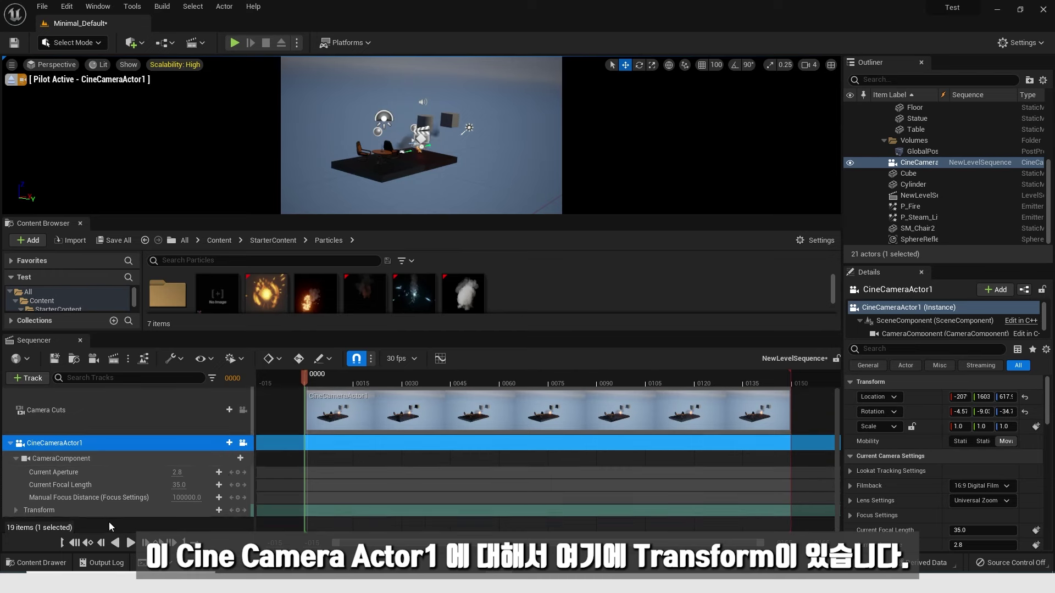
left_click(39, 511)
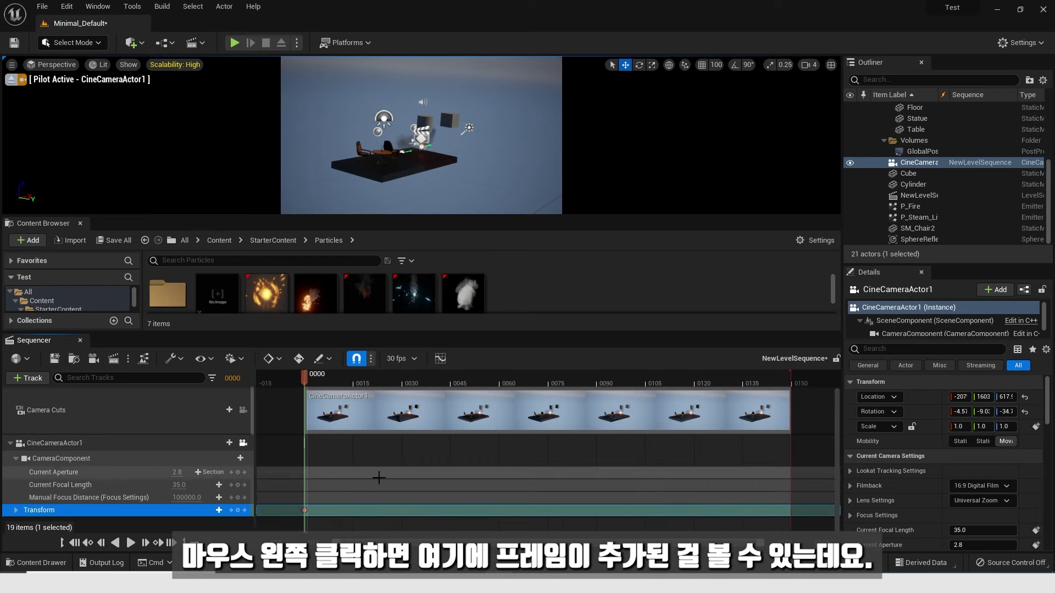
At frame 150, pilot the cine camera around the platform to about -992, 1947, 632 and key its Transform
left_click_drag(307, 378, 792, 397)
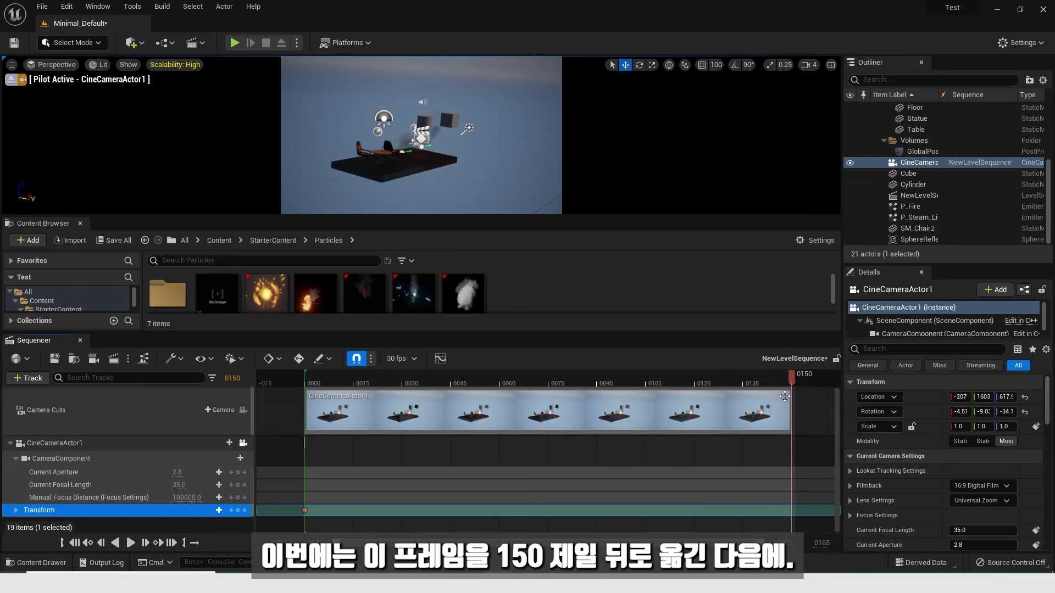
right_click_drag(530, 148, 467, 150)
key("d")
key("w")
key("a")
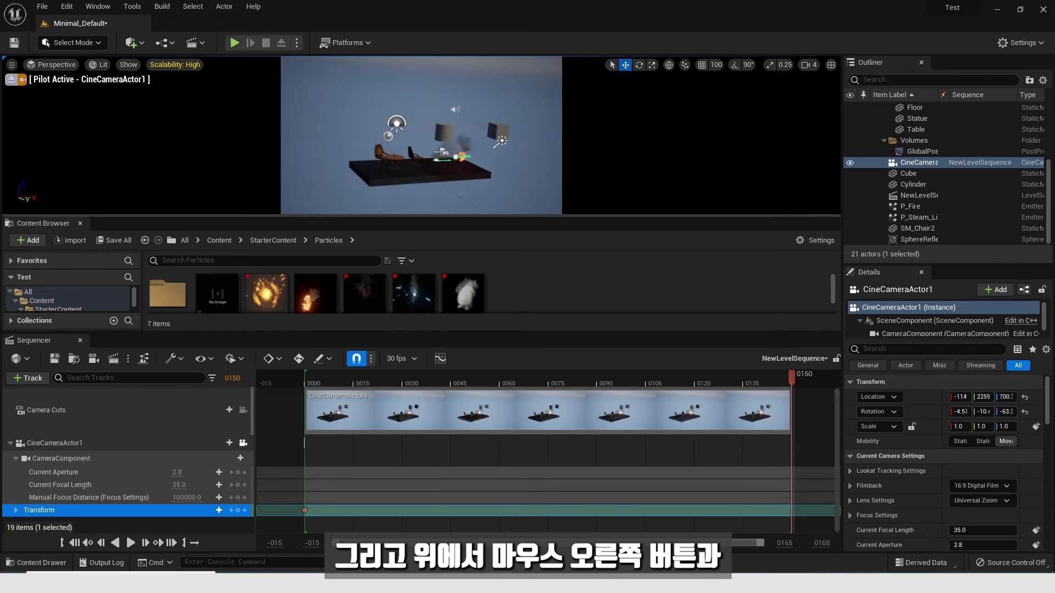
key("q")
key("e")
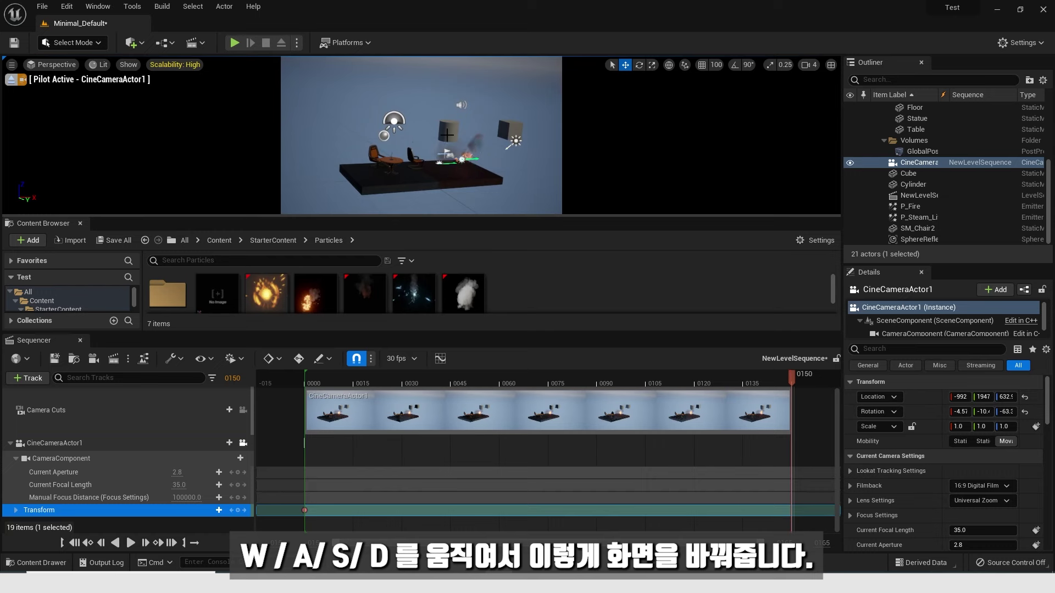
left_click(238, 511)
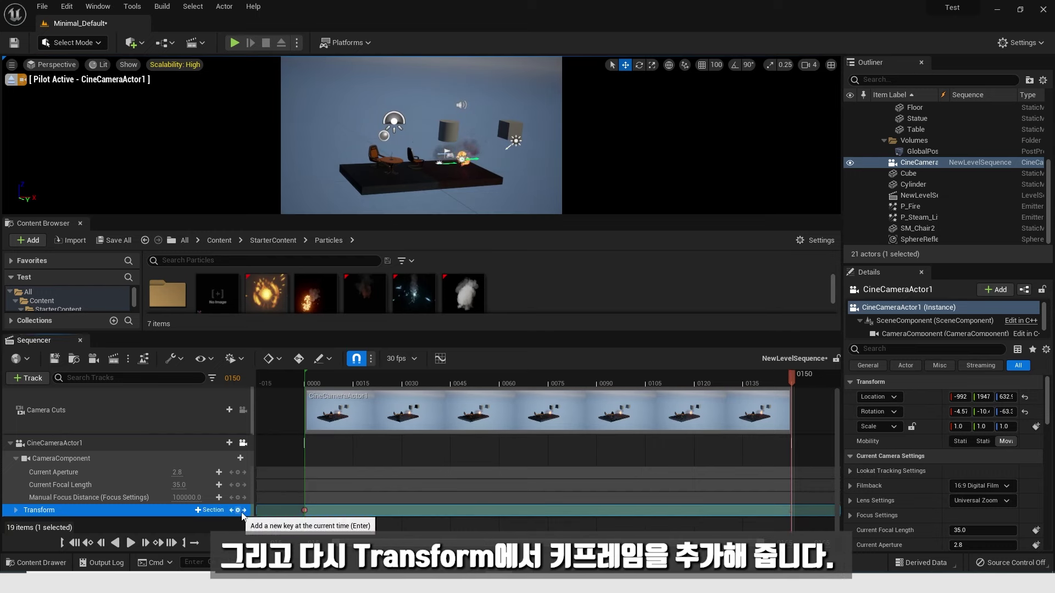
Play the sequence from frame 0 to check the speed of the camera move between its two keys
left_click_drag(794, 377, 315, 384)
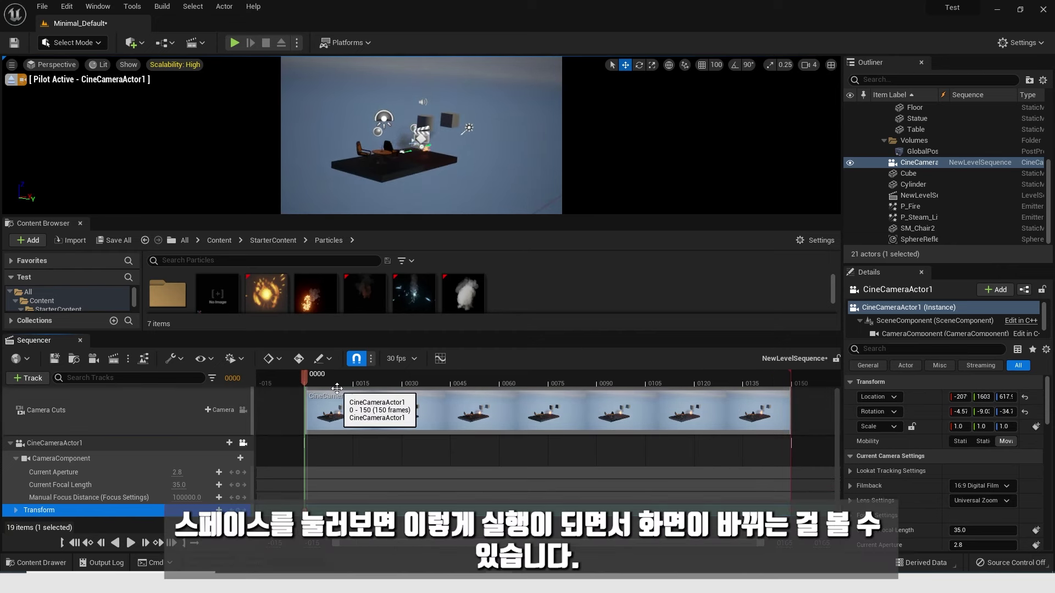
key("space")
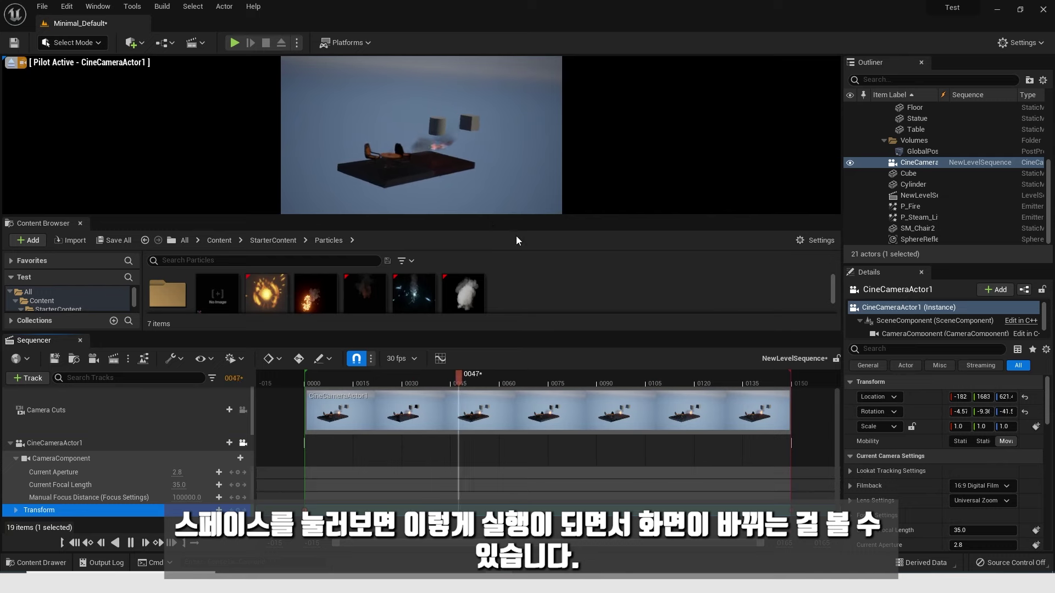
left_click(747, 383)
left_click_drag(747, 384, 305, 397)
key("space")
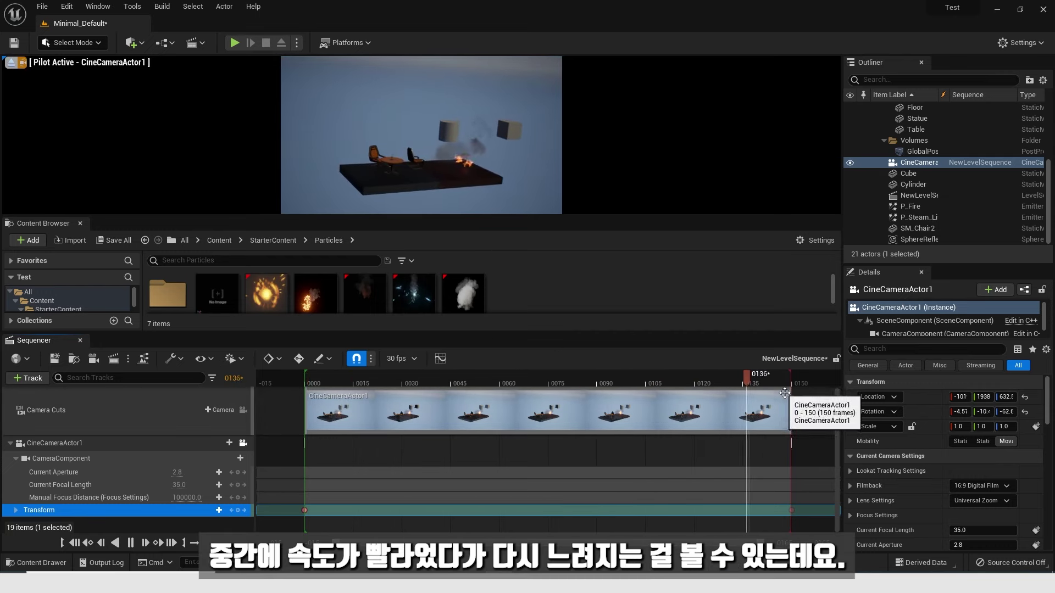
key("space")
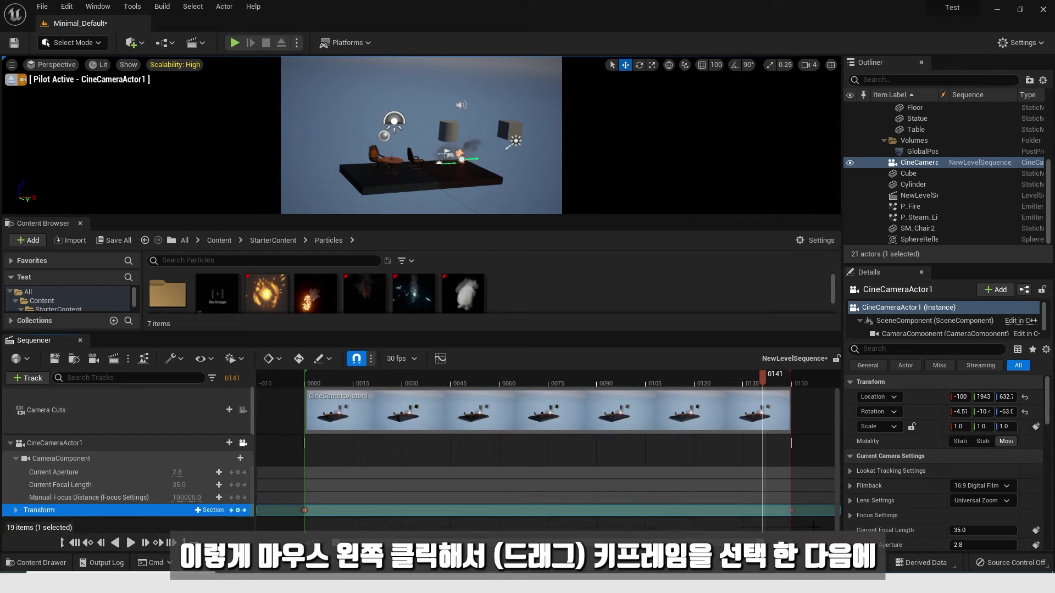
Set the interpolation of both camera Transform keys to Linear
left_click_drag(273, 478, 802, 512)
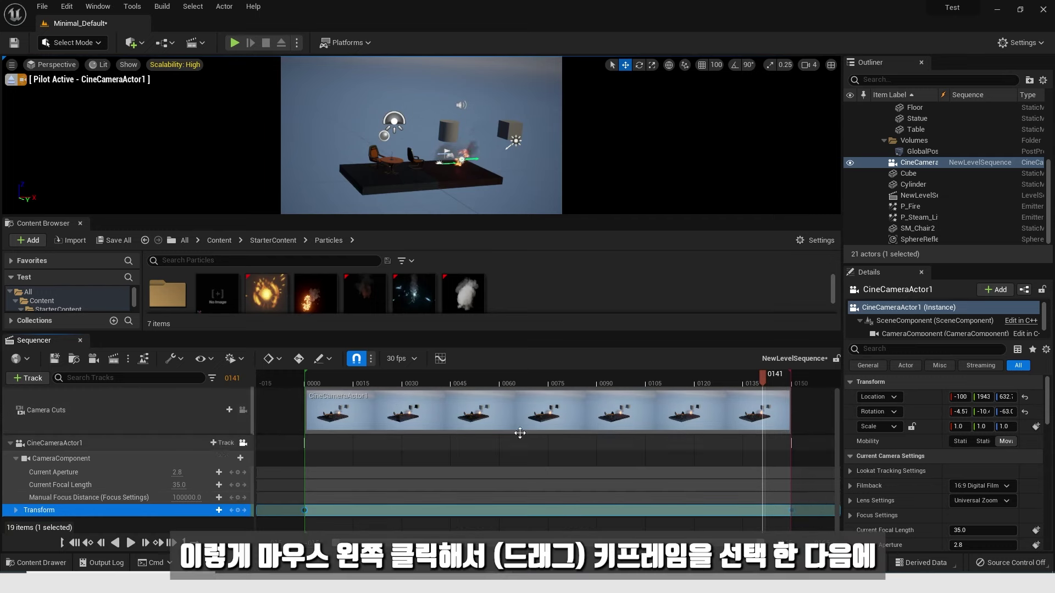
right_click(304, 511)
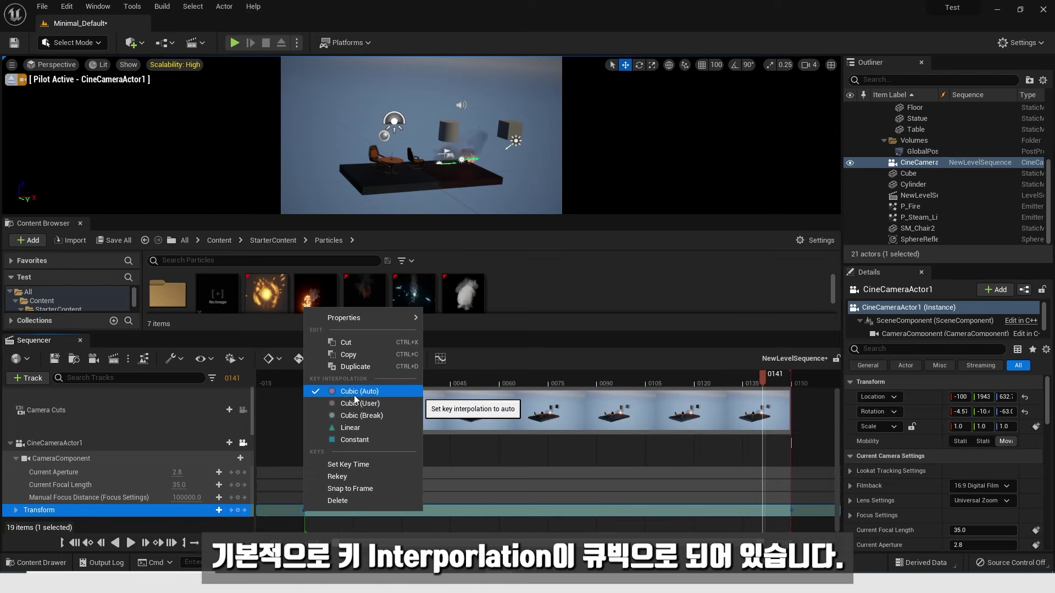
left_click(352, 428)
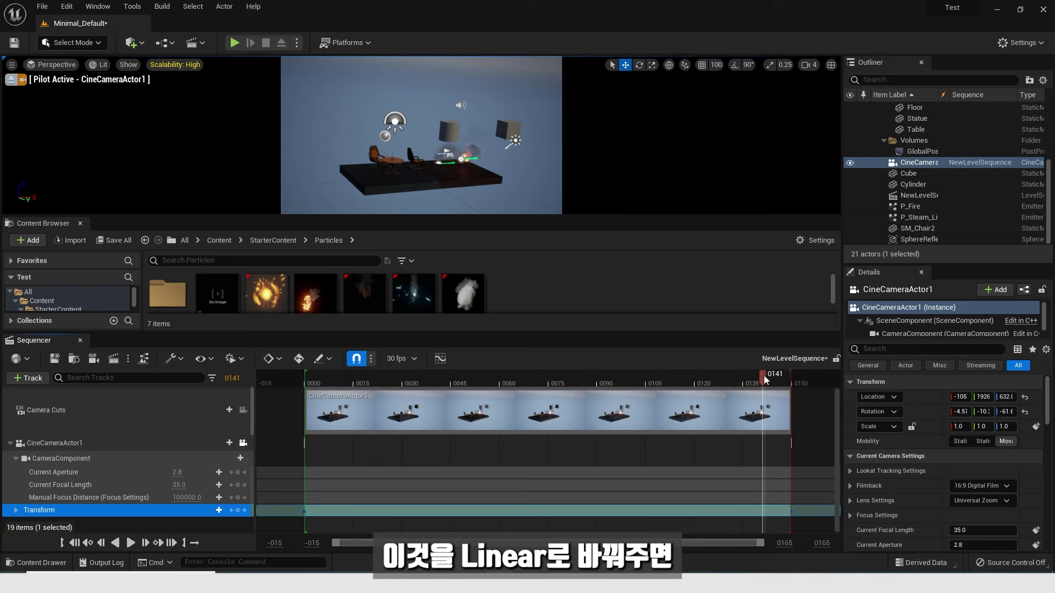
Play the sequence again from frame 0 to preview the camera move with linear keys
left_click_drag(763, 379, 304, 397)
key("space")
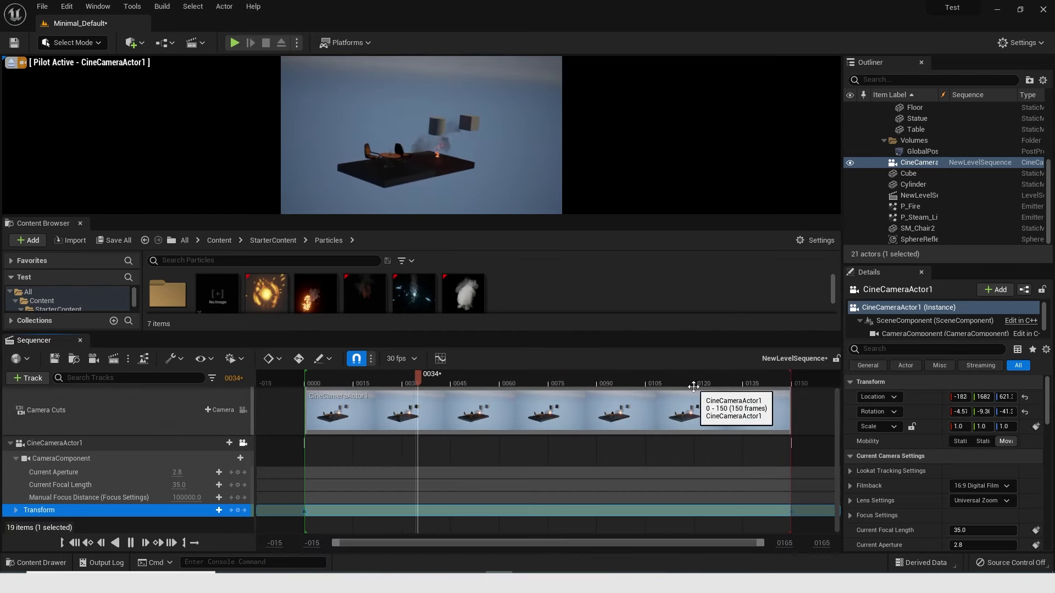
key("space")
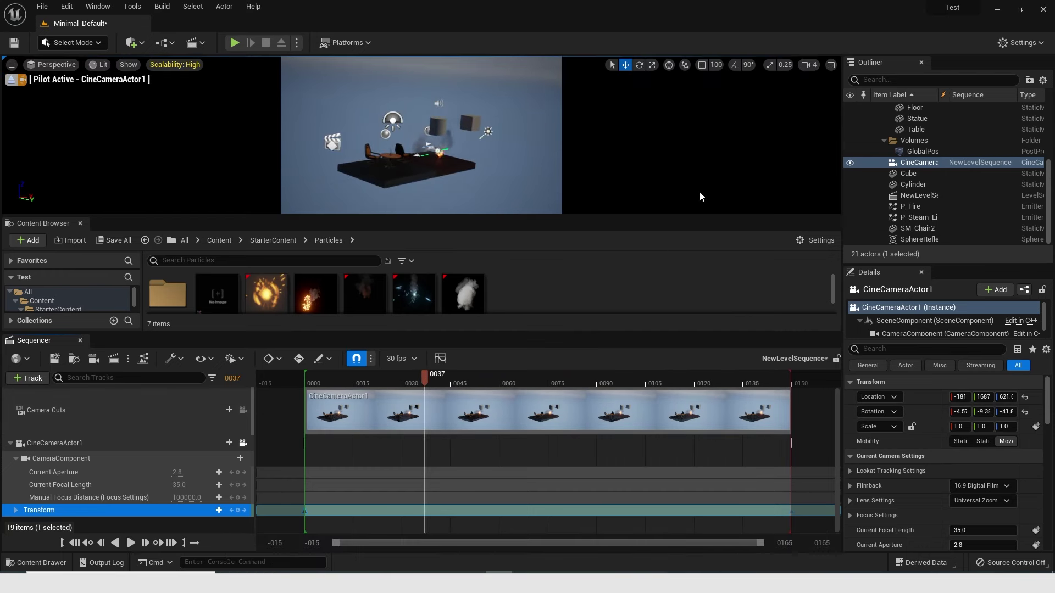
Try the IMAX 70mm filmback on the cine camera, and settle on the 16:9 DSLR preset
left_click(922, 163)
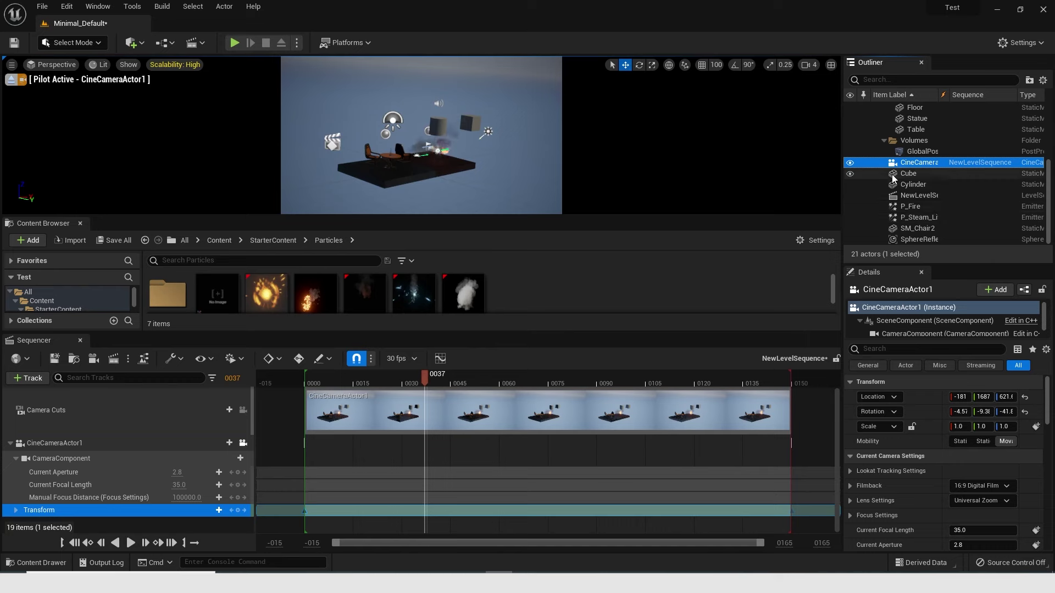
left_click(904, 173)
left_click(920, 163)
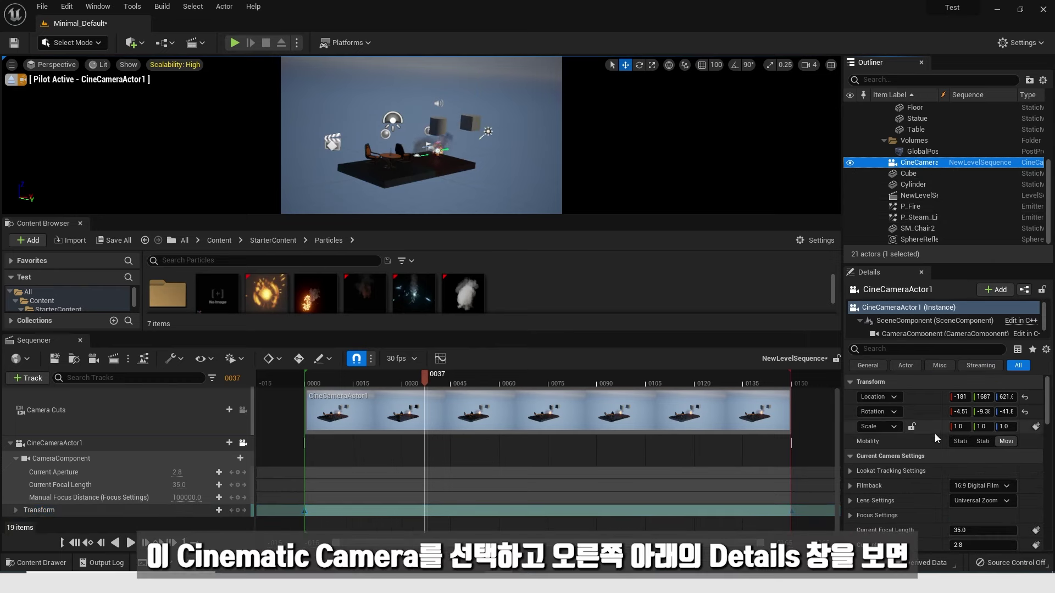
scroll(935, 433, "down", 3)
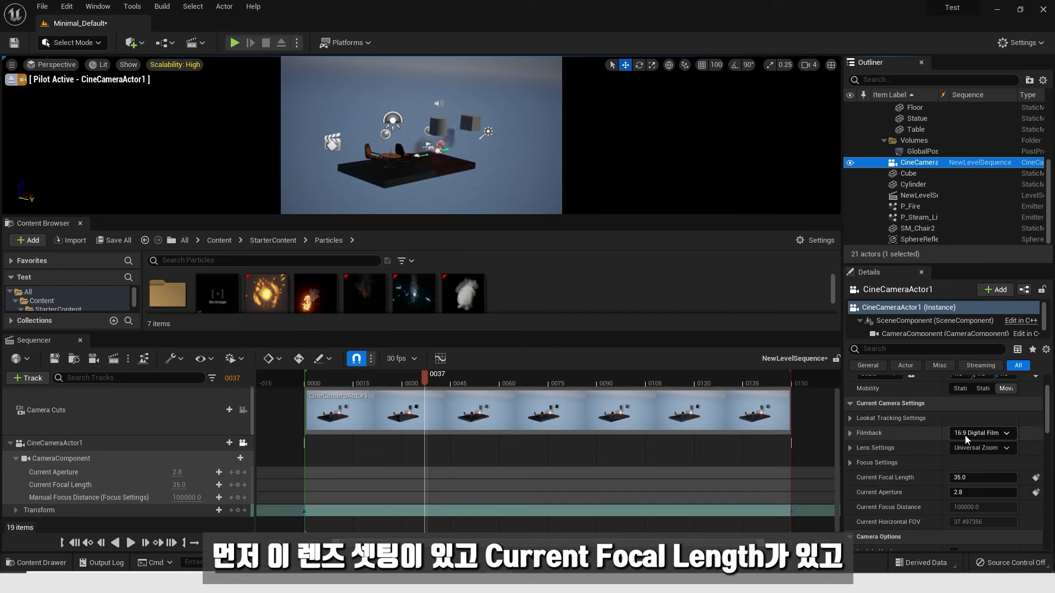
left_click(874, 437)
left_click(984, 434)
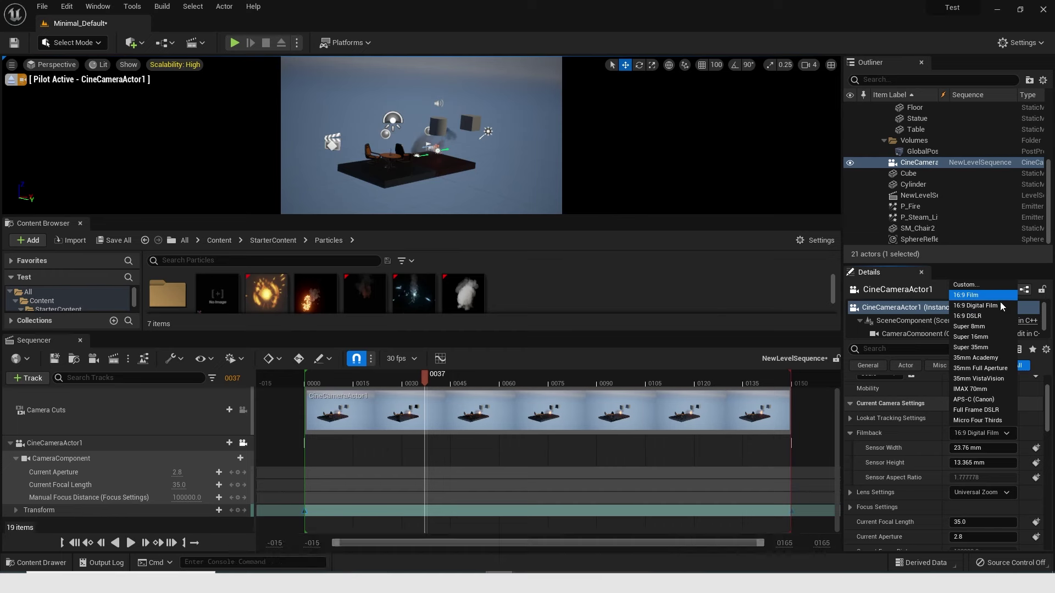
left_click(970, 389)
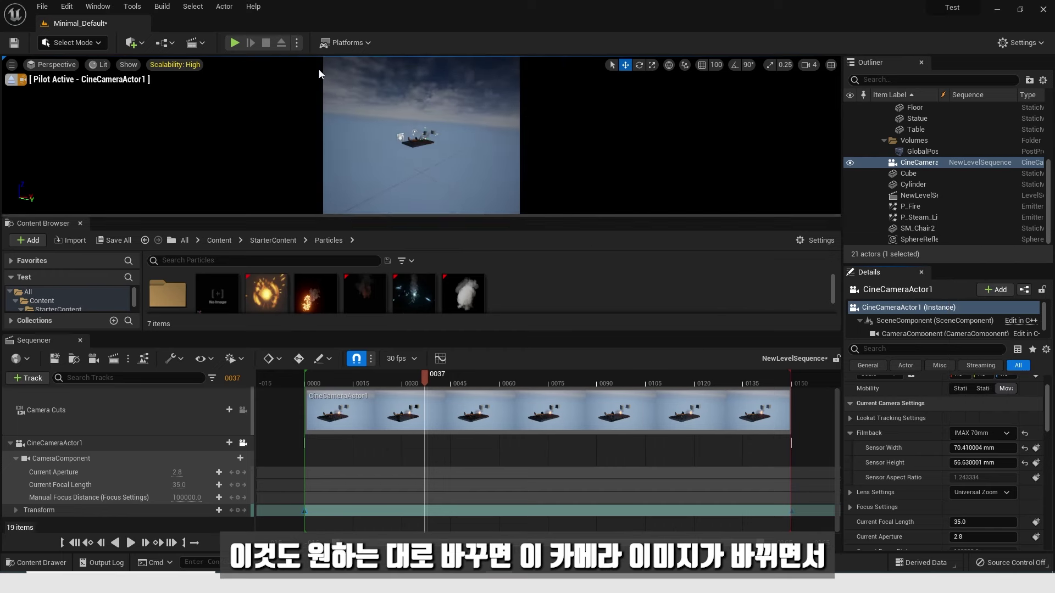
left_click(978, 434)
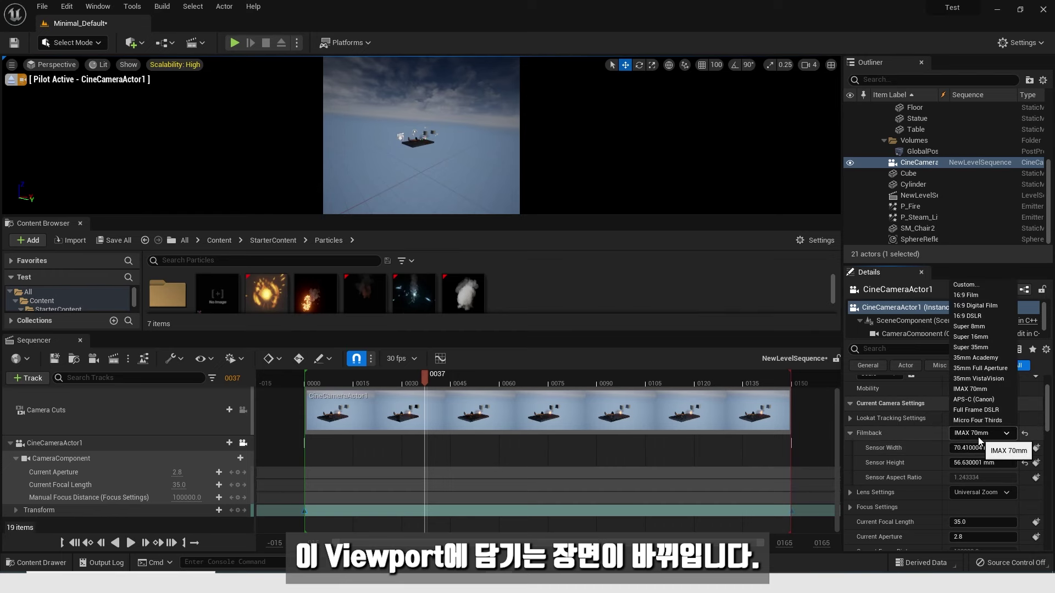
left_click(966, 317)
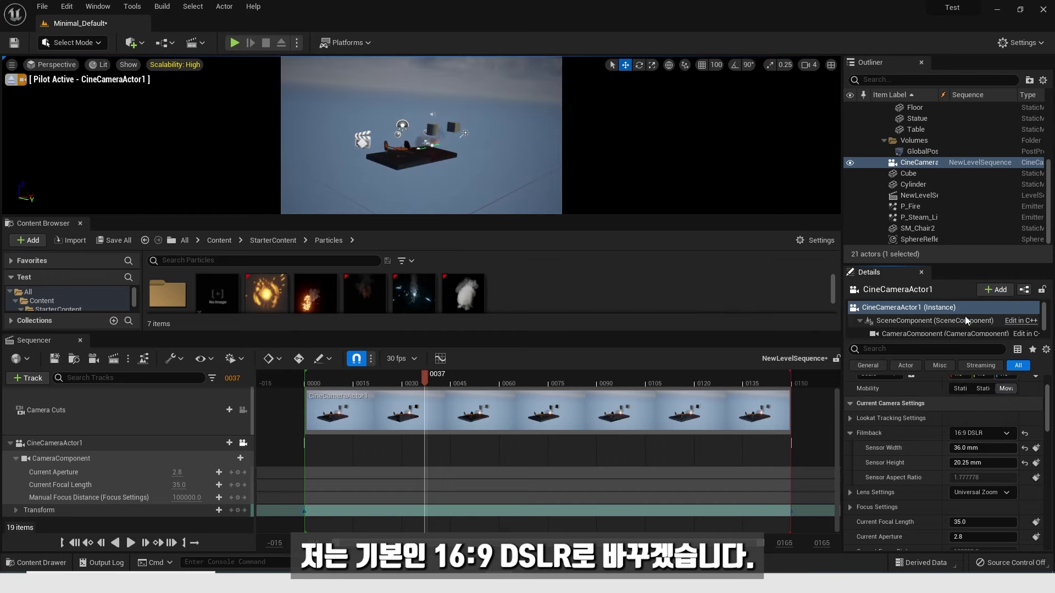
Return the playhead to the sequence start and add NewLevelSequence as a job in the Movie Render Queue
left_click_drag(430, 382, 304, 380)
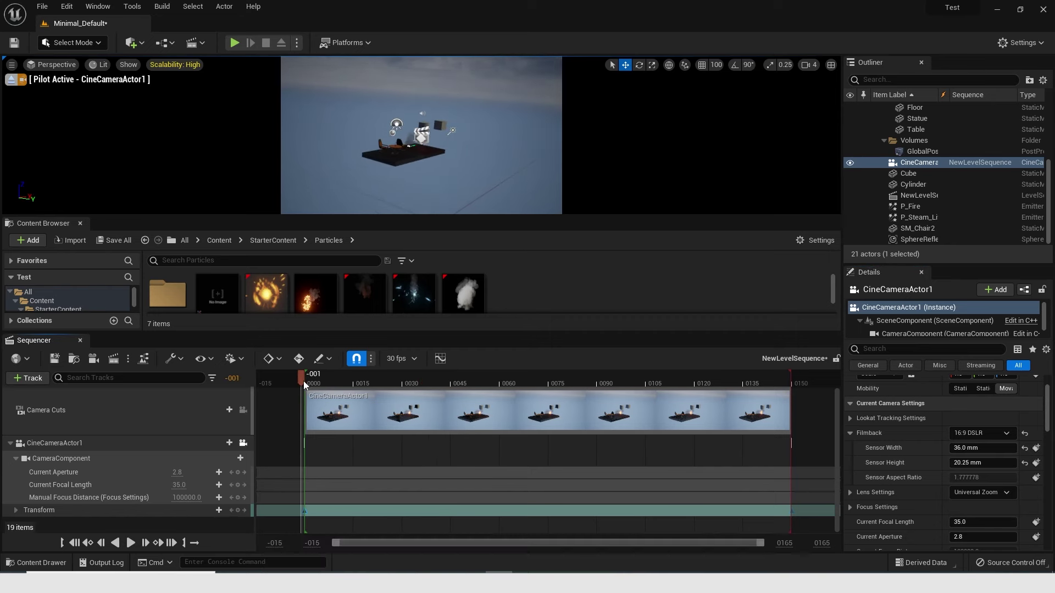
left_click(99, 8)
mouse_move(137, 36)
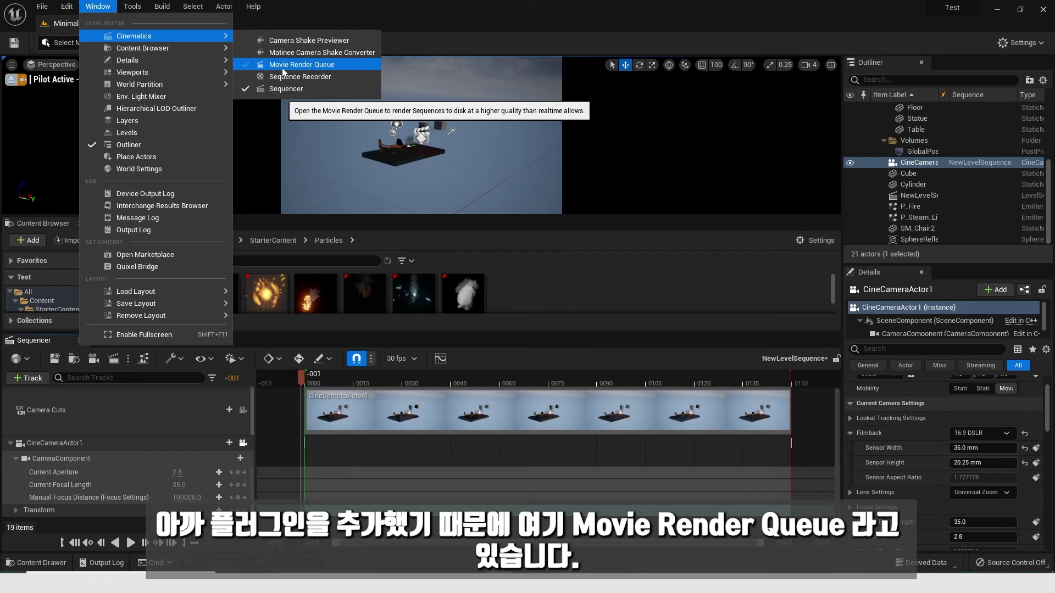
left_click(283, 68)
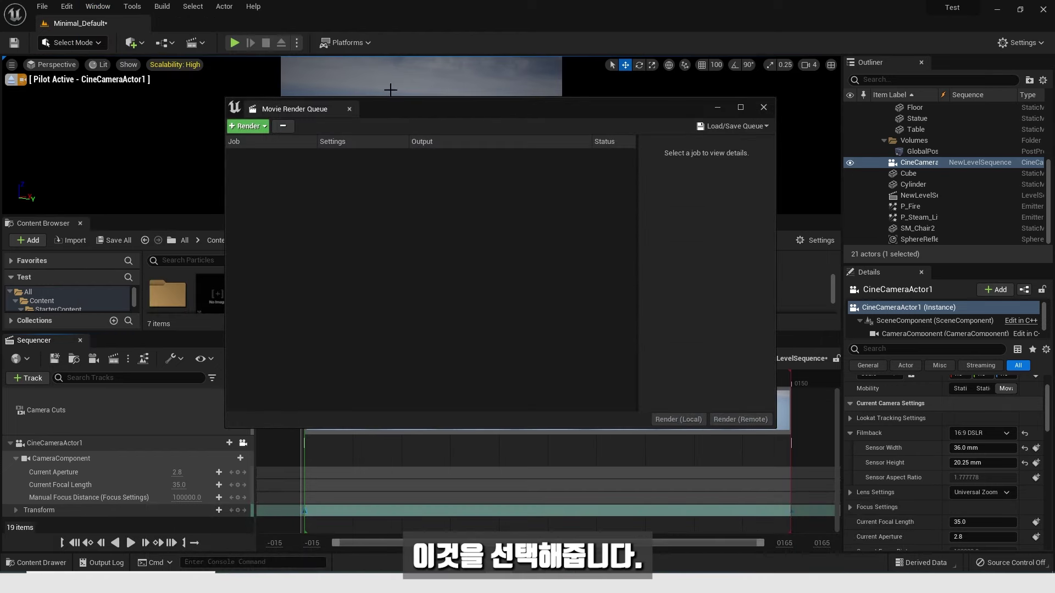
left_click(272, 110)
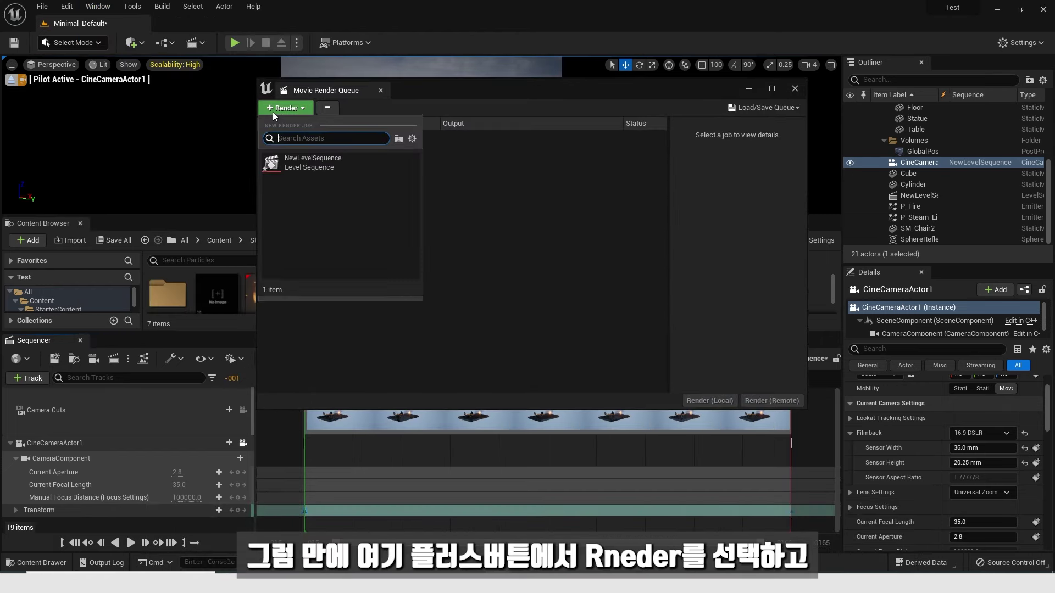
left_click(299, 163)
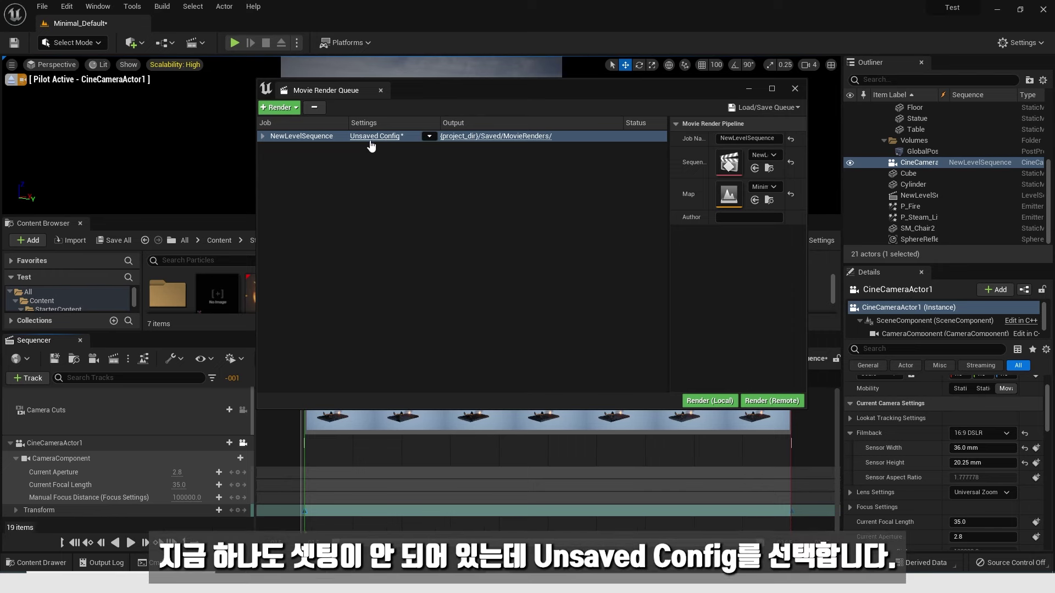
In the render job's configuration, replace the jpg Sequence export with .png Sequence [8bit]
left_click(389, 142)
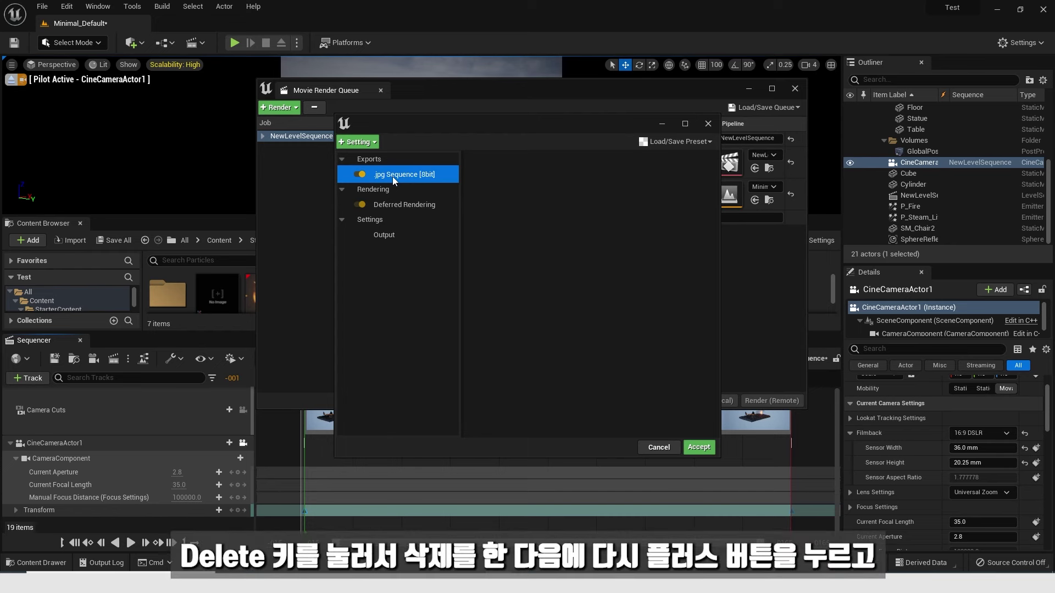
key("Delete")
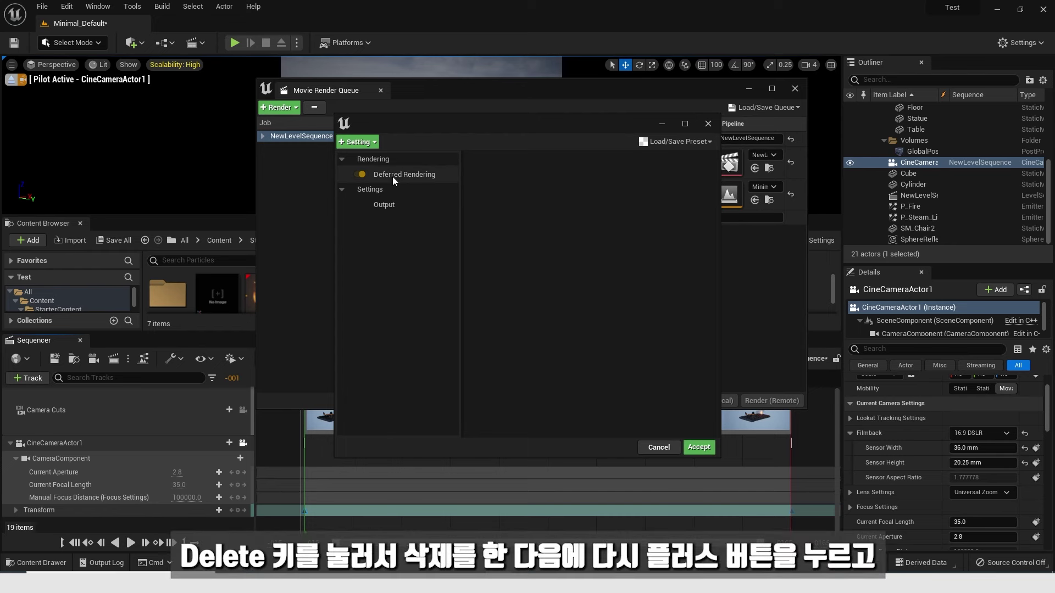
left_click(353, 144)
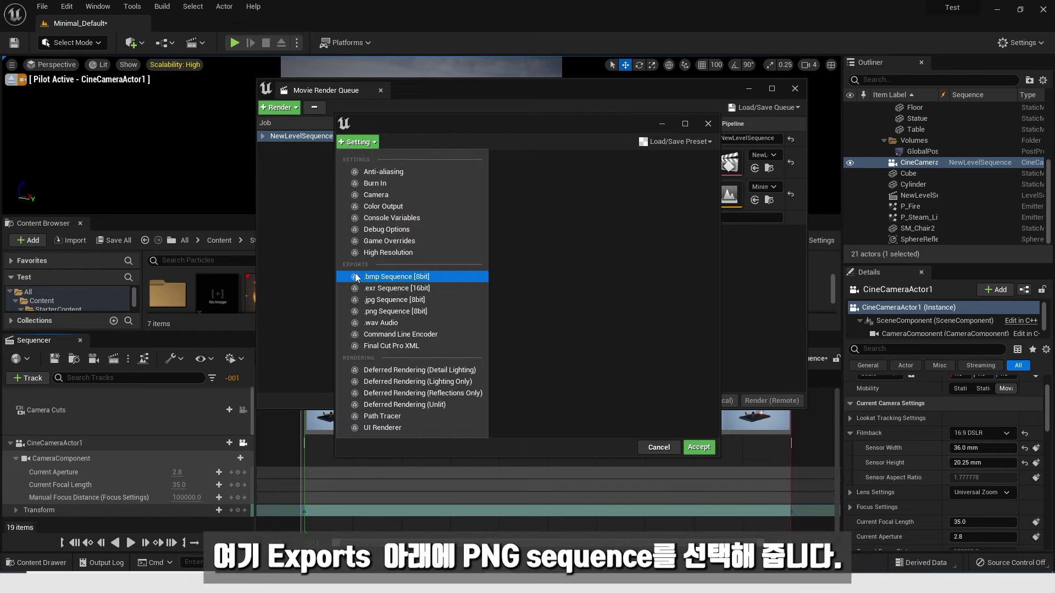
left_click(388, 311)
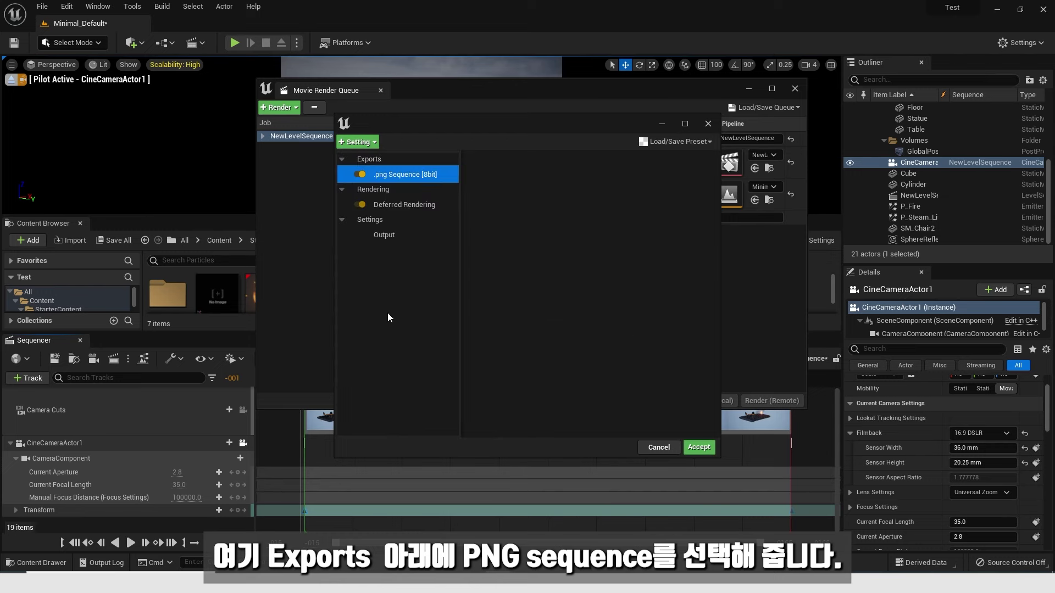
In the job's Output settings, enable a custom frame rate and set it to 30 fps
left_click(387, 235)
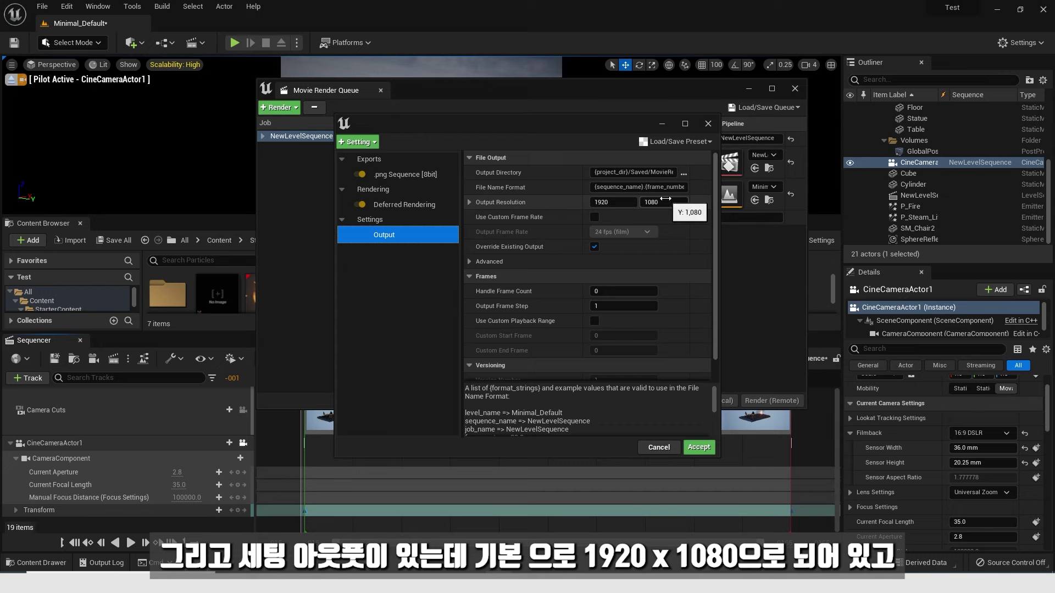
left_click(594, 218)
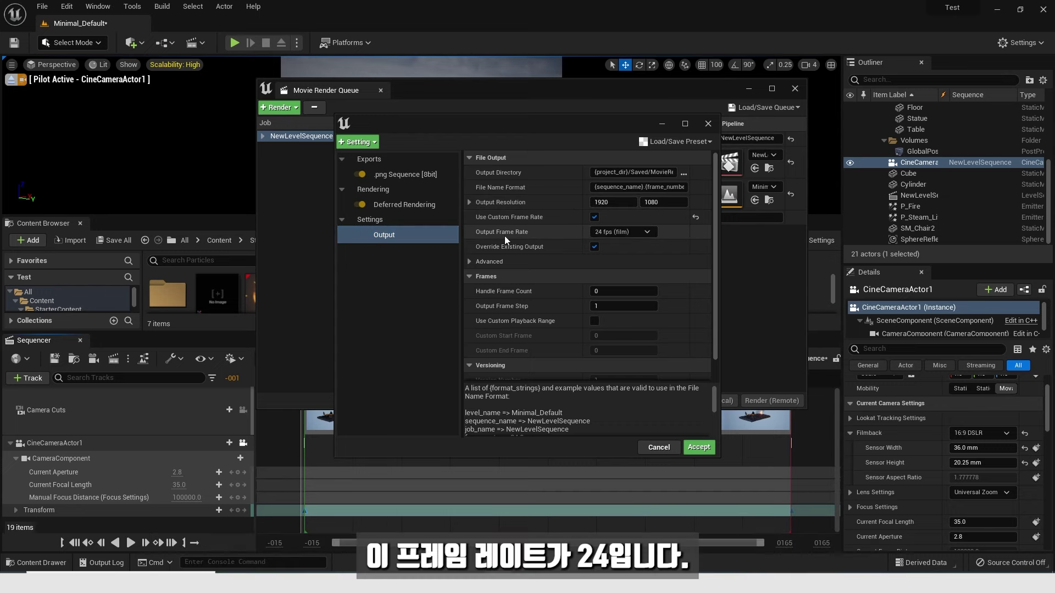
left_click(621, 234)
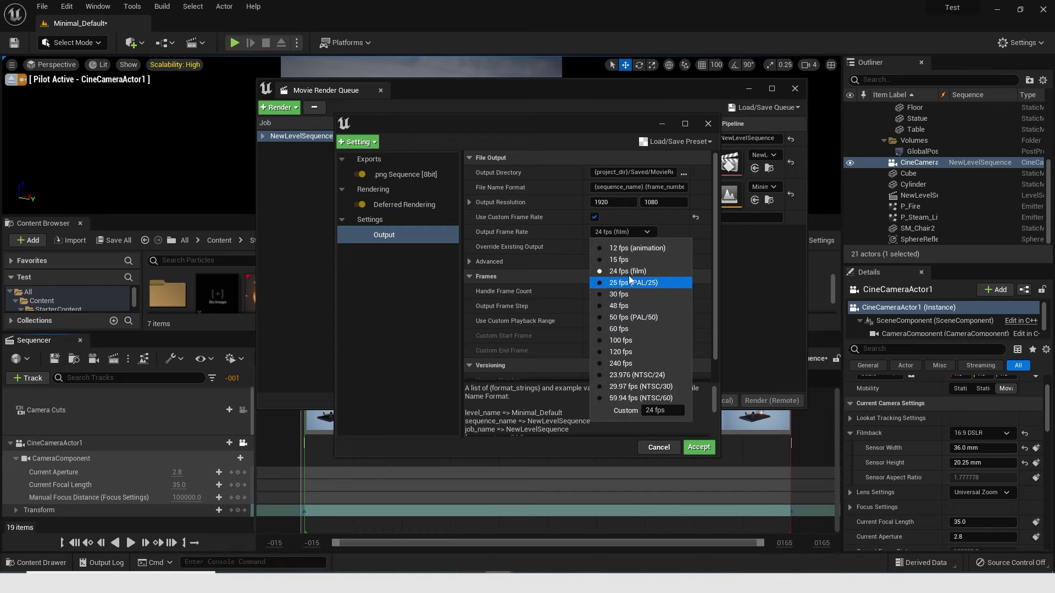
left_click(625, 296)
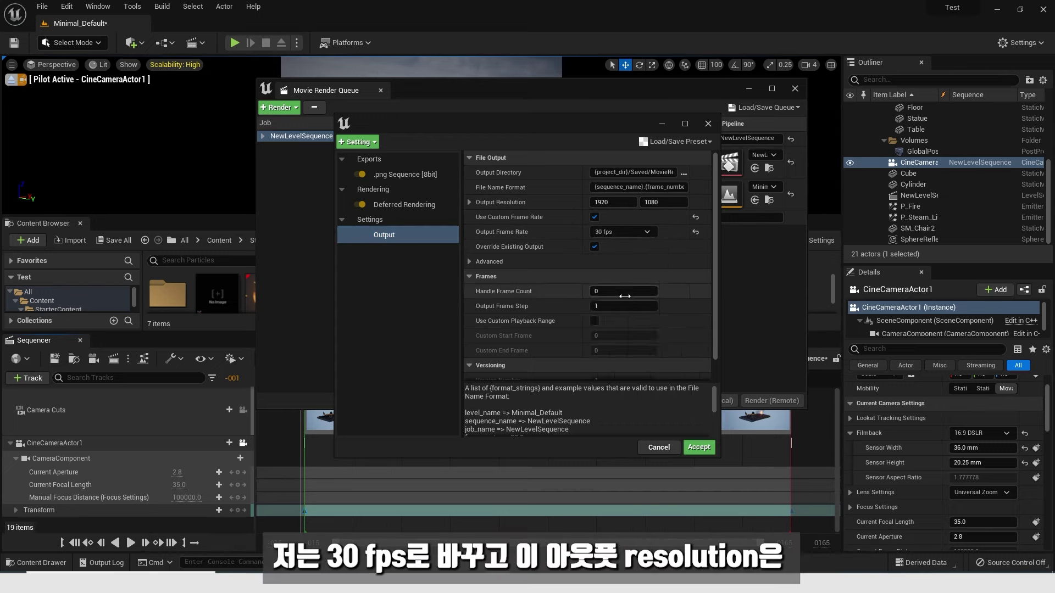
Set the output resolution to 3840 x 2160 and accept the render configuration
left_click(607, 202)
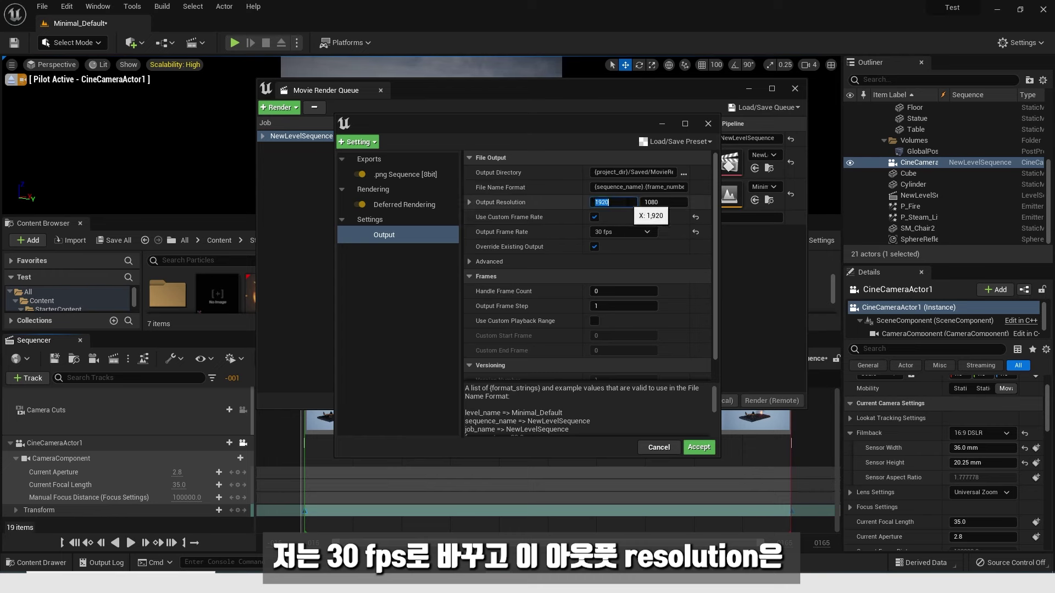
type("3840")
key("Tab")
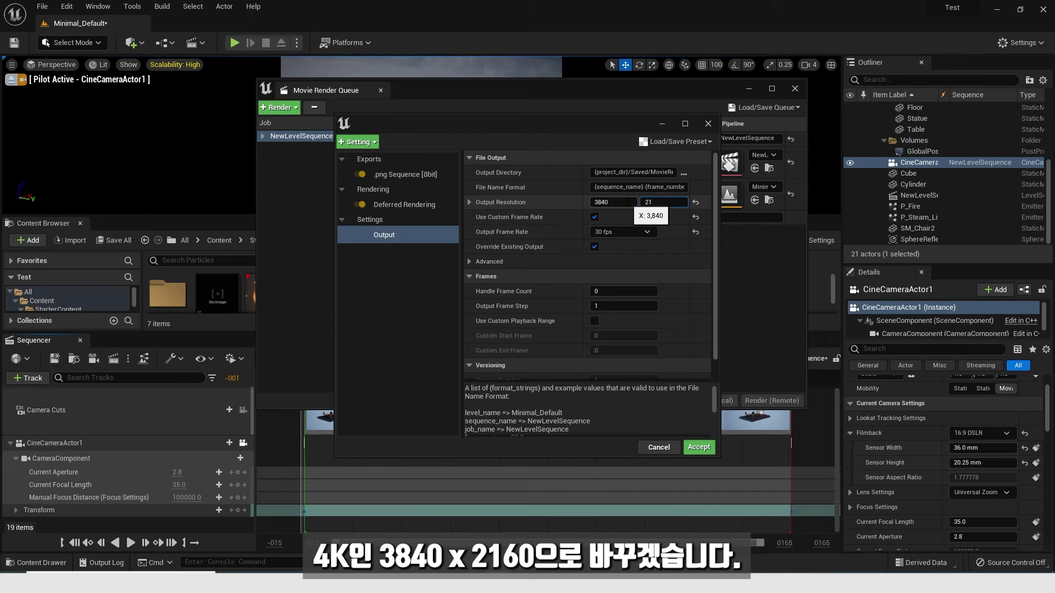
left_click(713, 238)
left_click(698, 448)
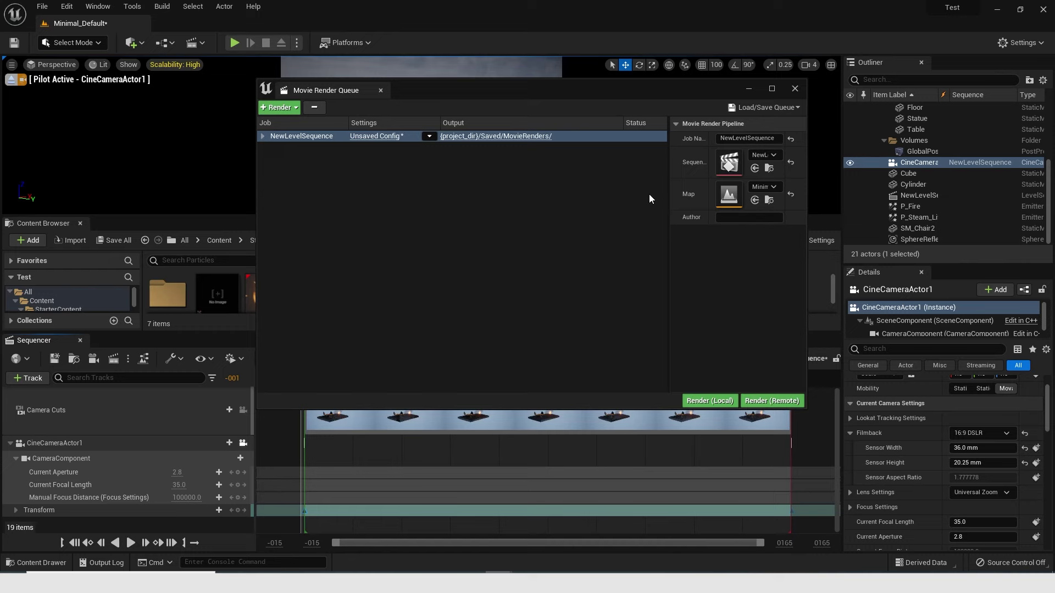
Save the render queue as the asset EditorMoviePipelineQueue in Content and start a local render
left_click(799, 107)
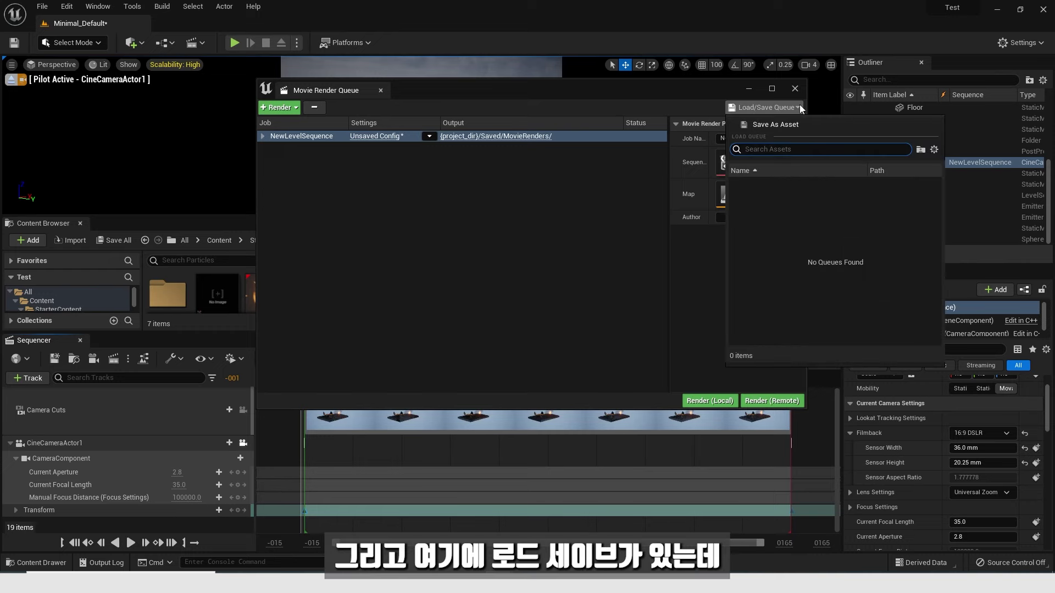
left_click(768, 125)
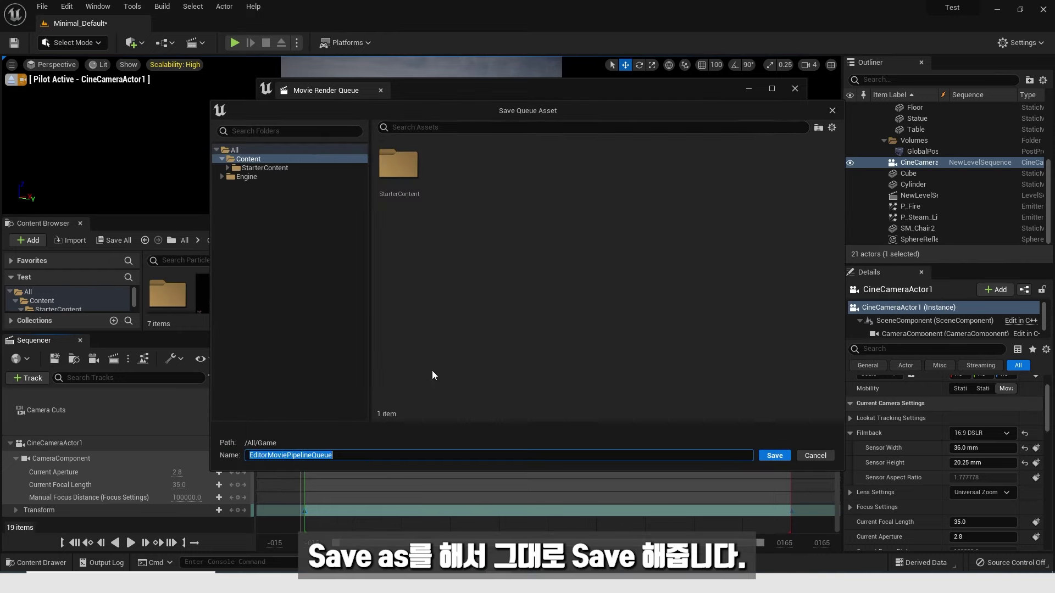
left_click(774, 456)
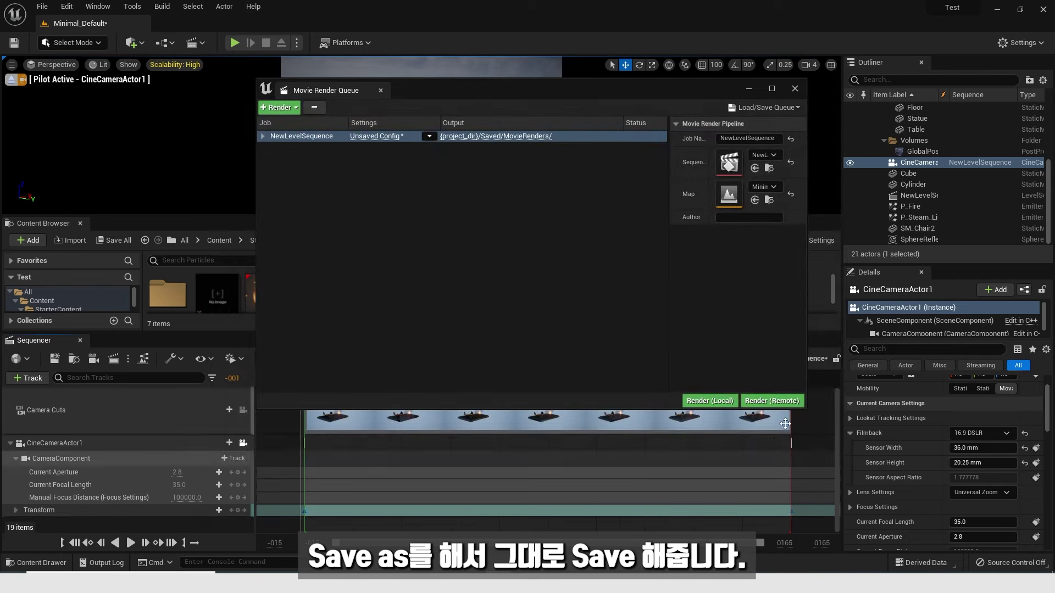
left_click(709, 402)
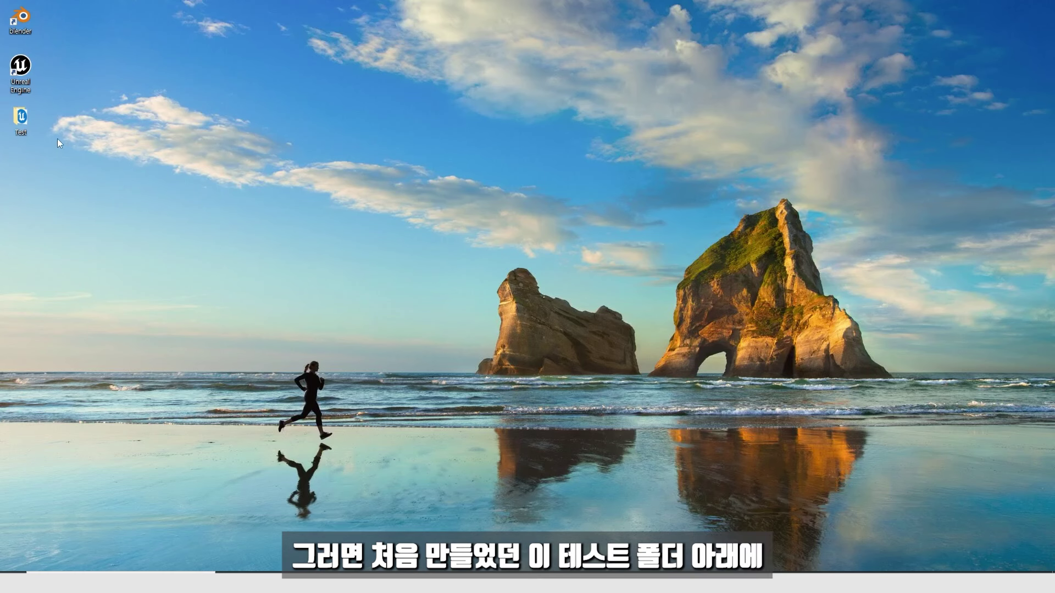
Switch to File Explorer and open the Test project's Saved/MovieRenders folder in a maximized window
double_click(21, 117)
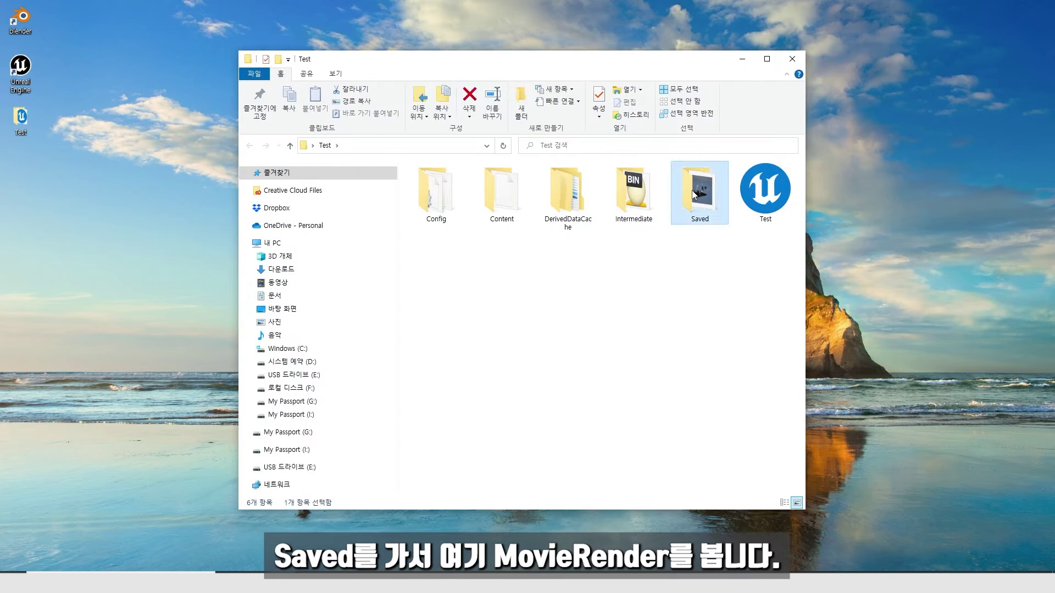
double_click(694, 196)
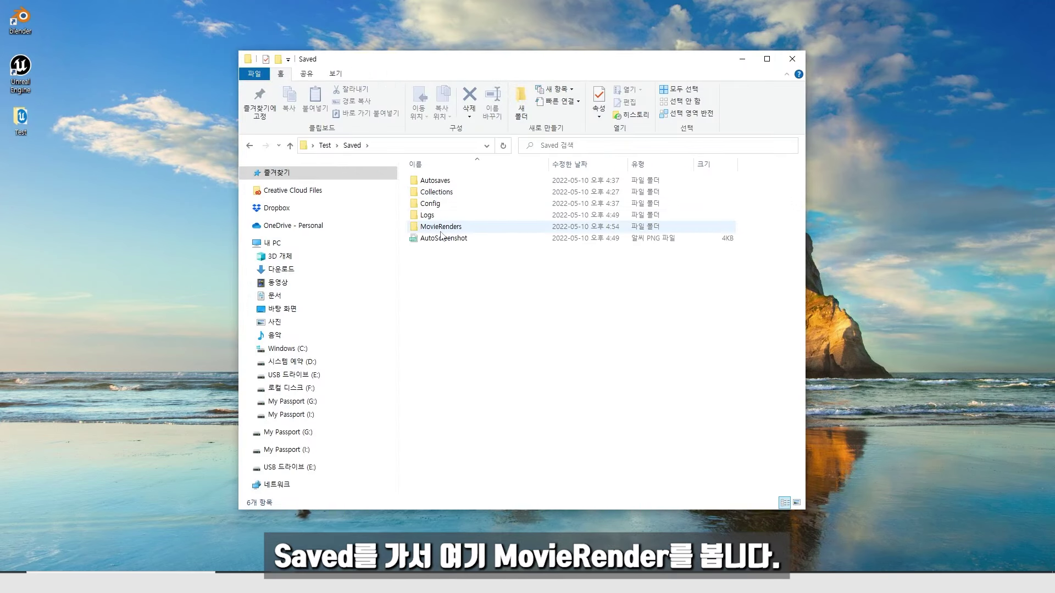
double_click(456, 225)
double_click(568, 61)
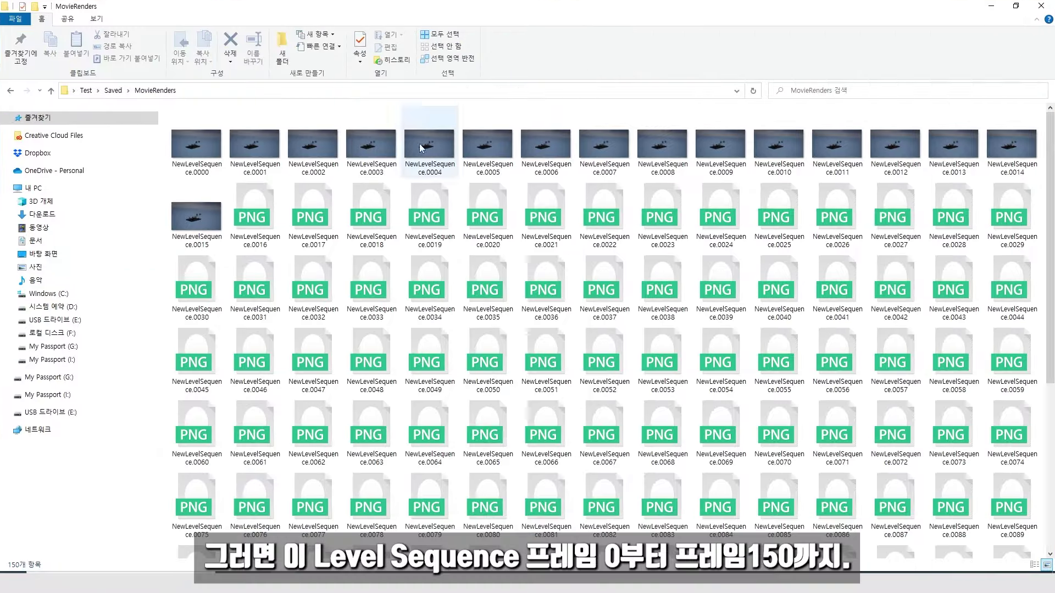
View the rendered PNG frames in the image viewer, starting with NewLevelSequence.0000, and close the viewer
left_click(191, 147)
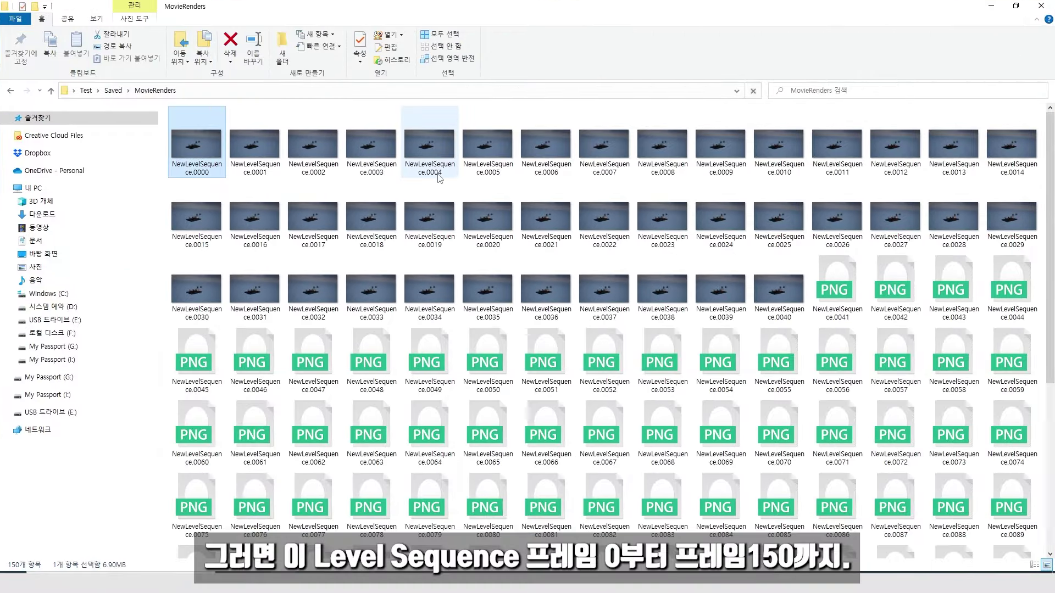
double_click(191, 146)
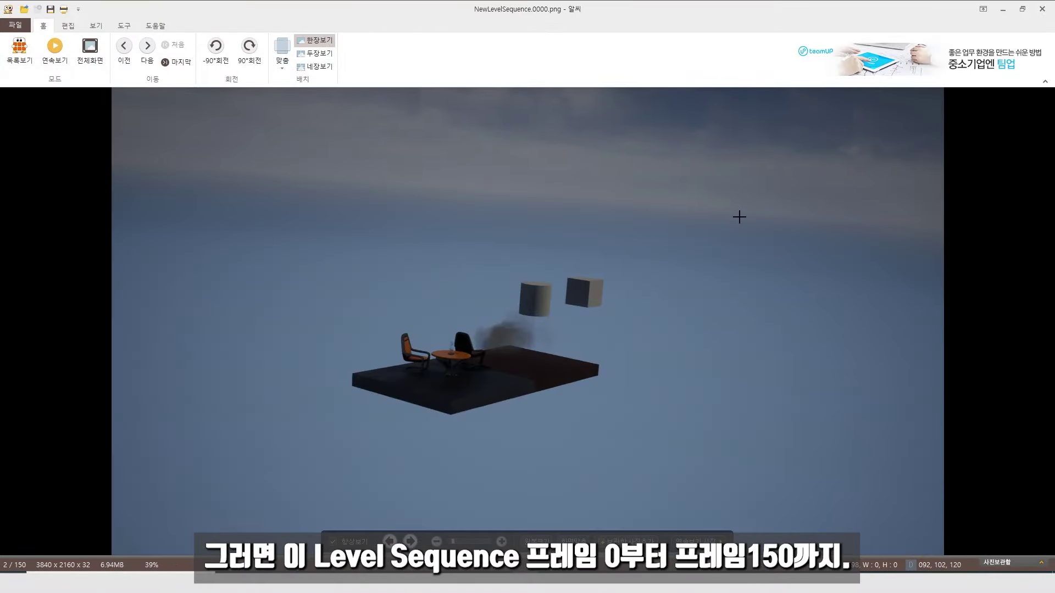
scroll(741, 217, "down", 5)
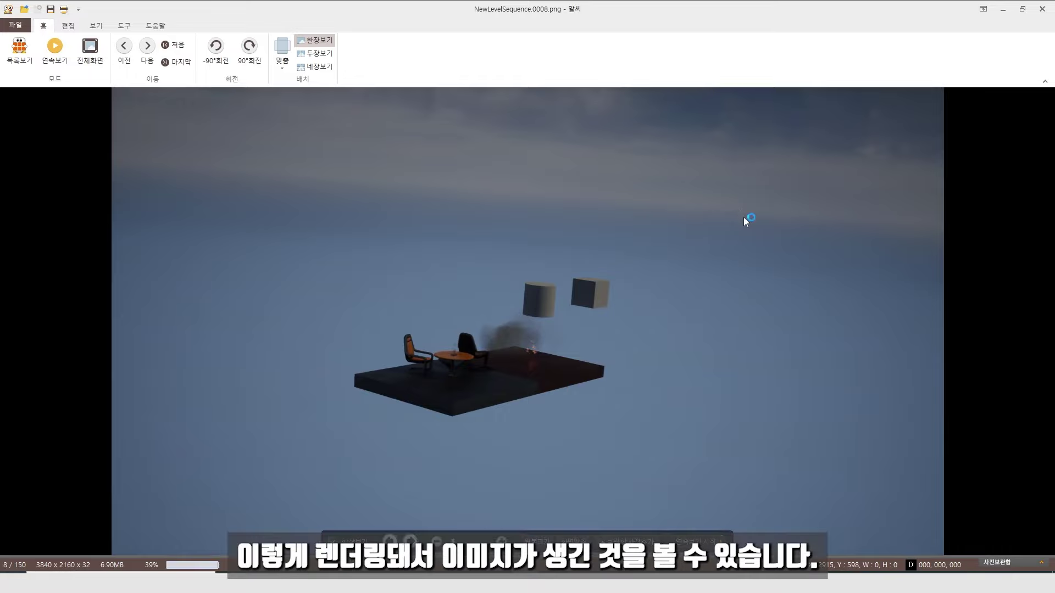
scroll(743, 216, "down", 4)
scroll(743, 217, "down", 5)
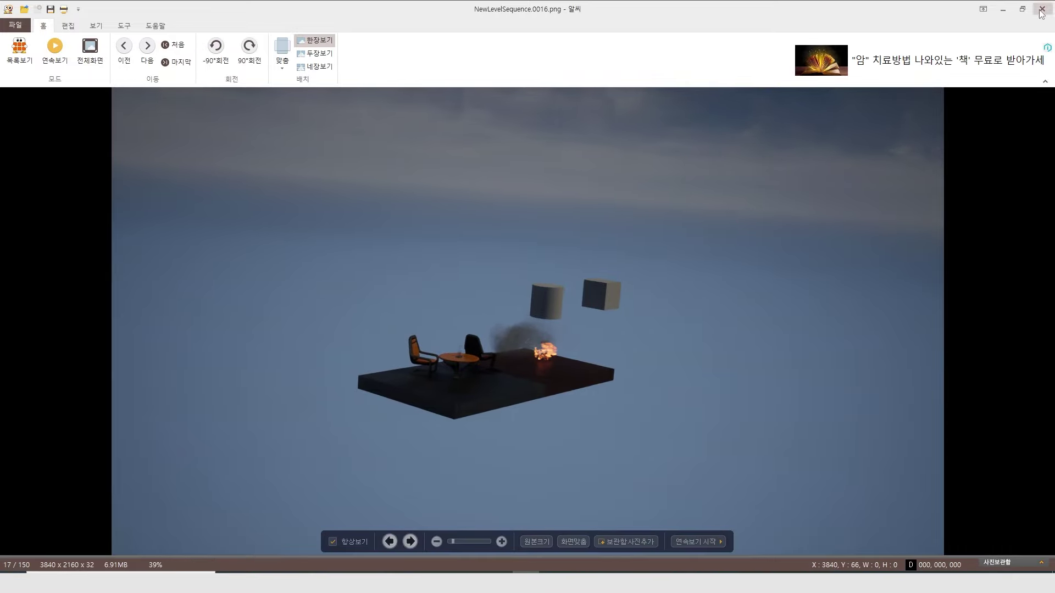
left_click(1042, 8)
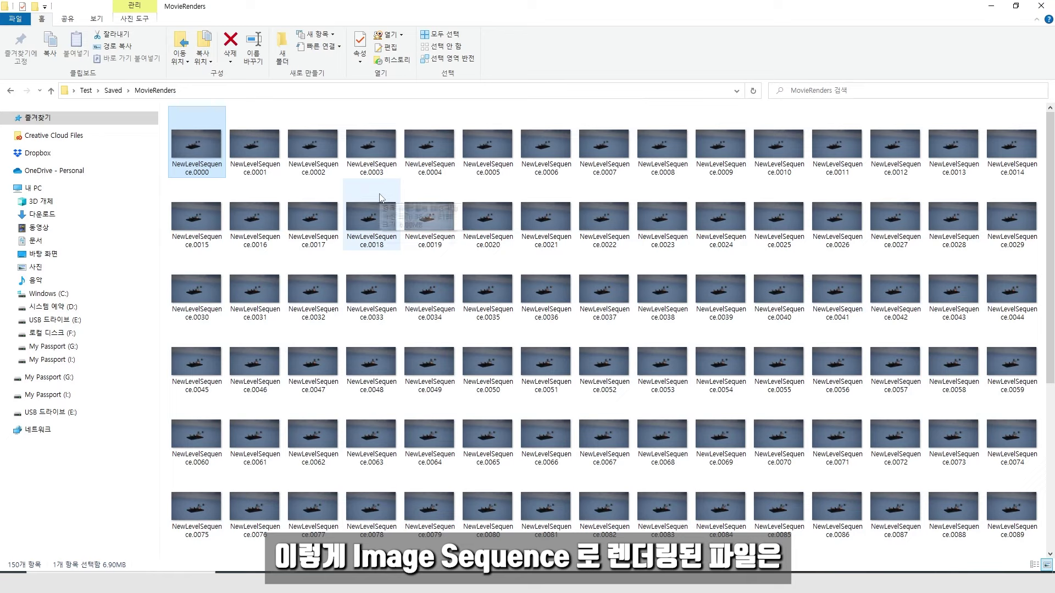
mouse_move(368, 196)
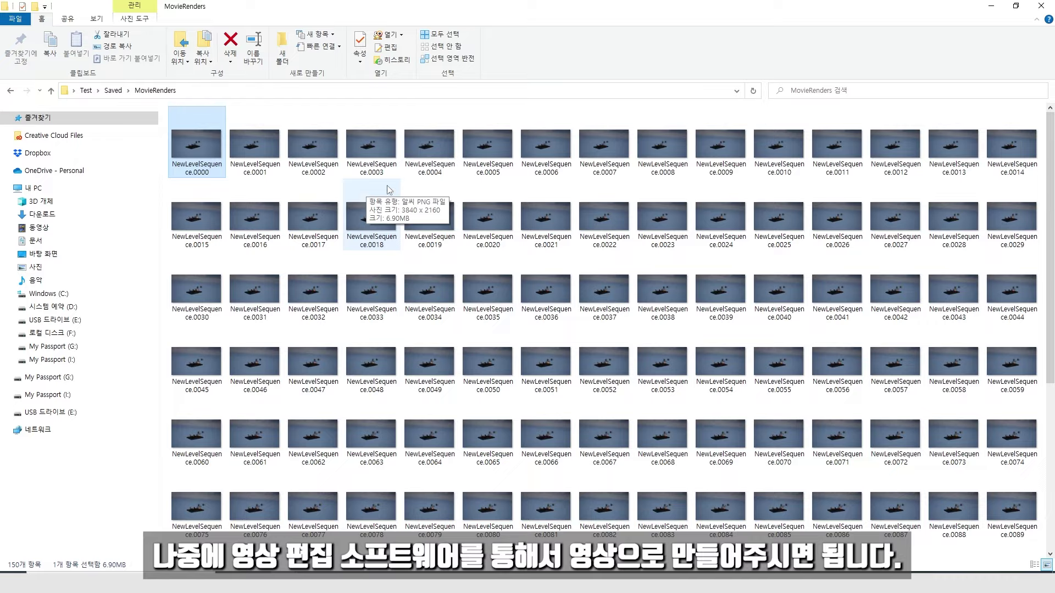
Close the renders folder, return to the Unreal Editor, and close the Sequencer and Content Browser
left_click(1042, 6)
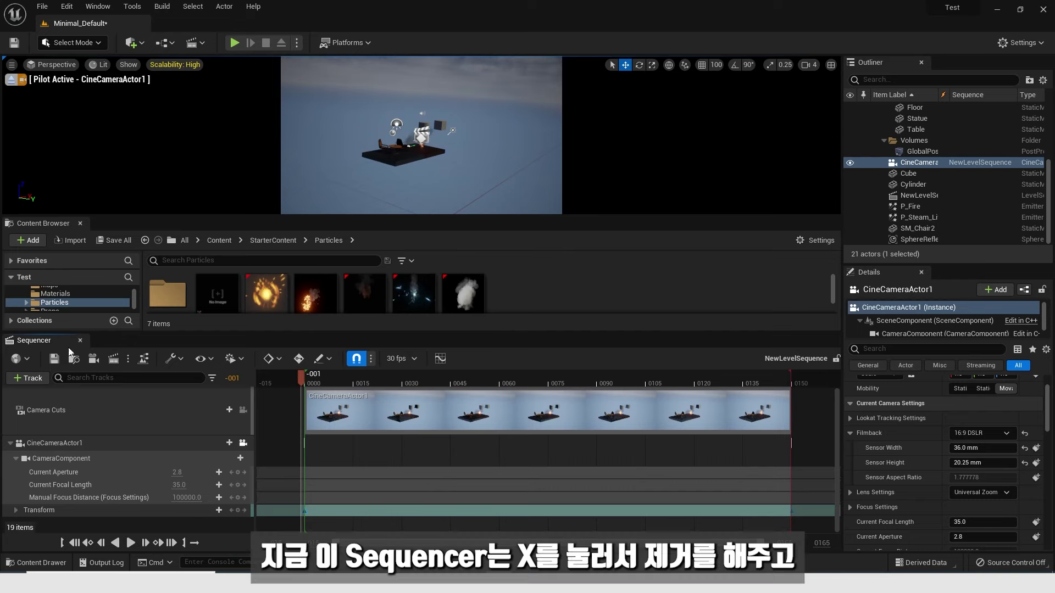
left_click(80, 340)
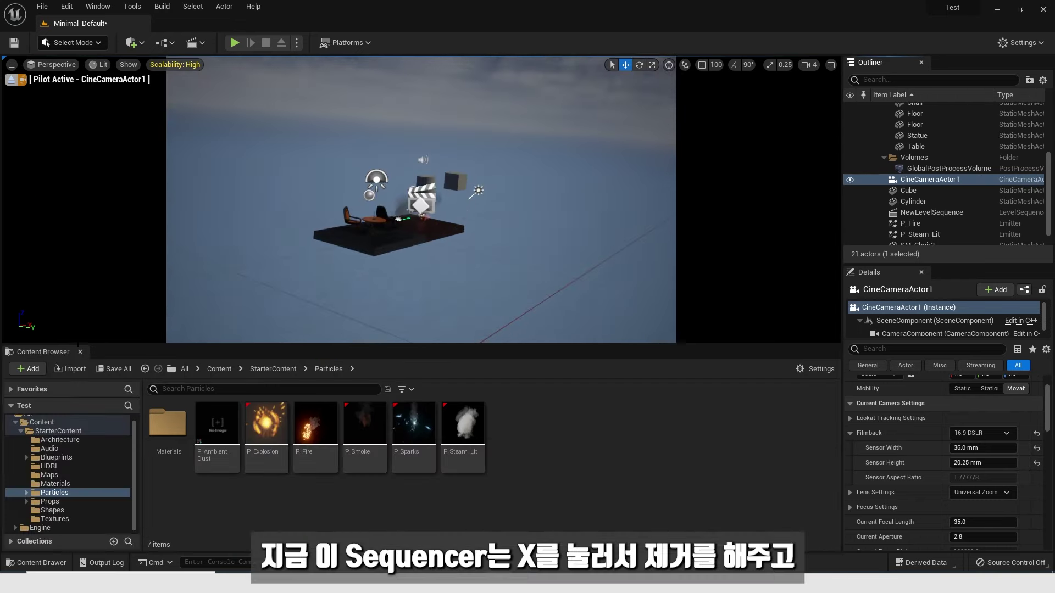
left_click(81, 352)
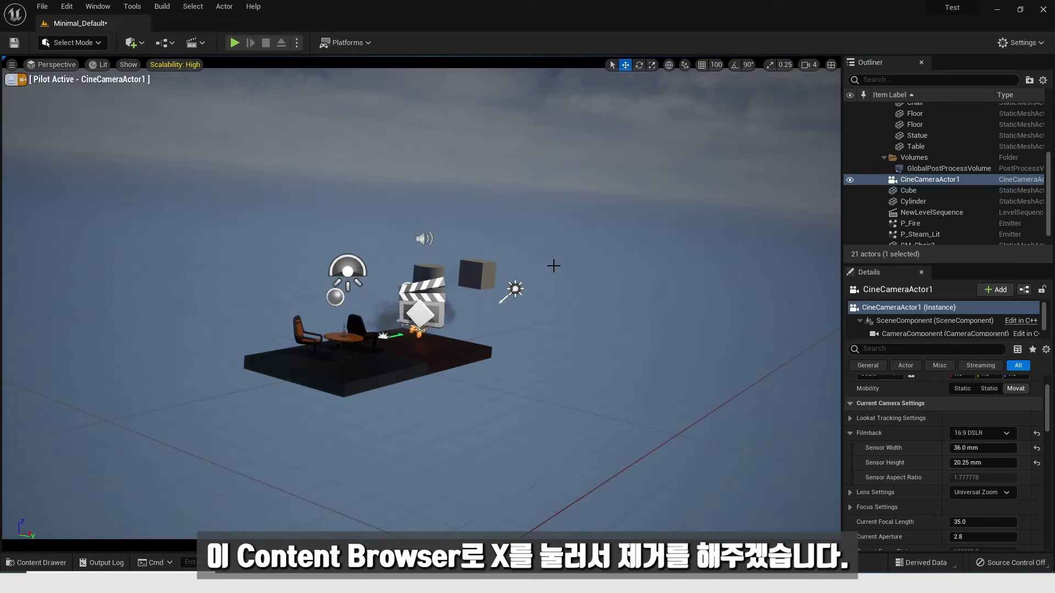
Stop piloting CineCameraActor1 by switching the viewport to the Top view and back to Perspective
left_click(54, 64)
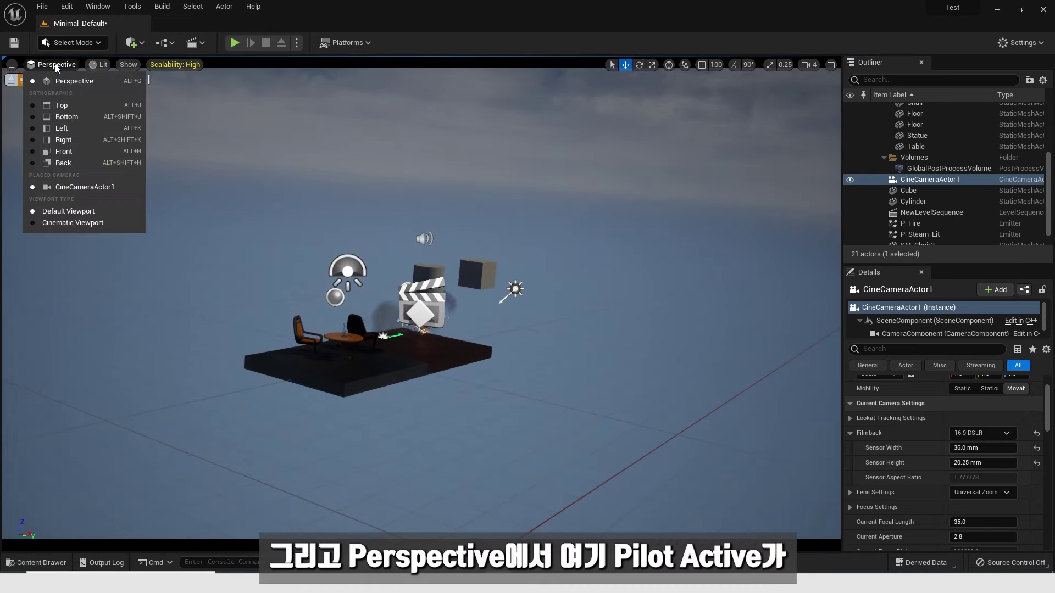
left_click(55, 64)
left_click(62, 97)
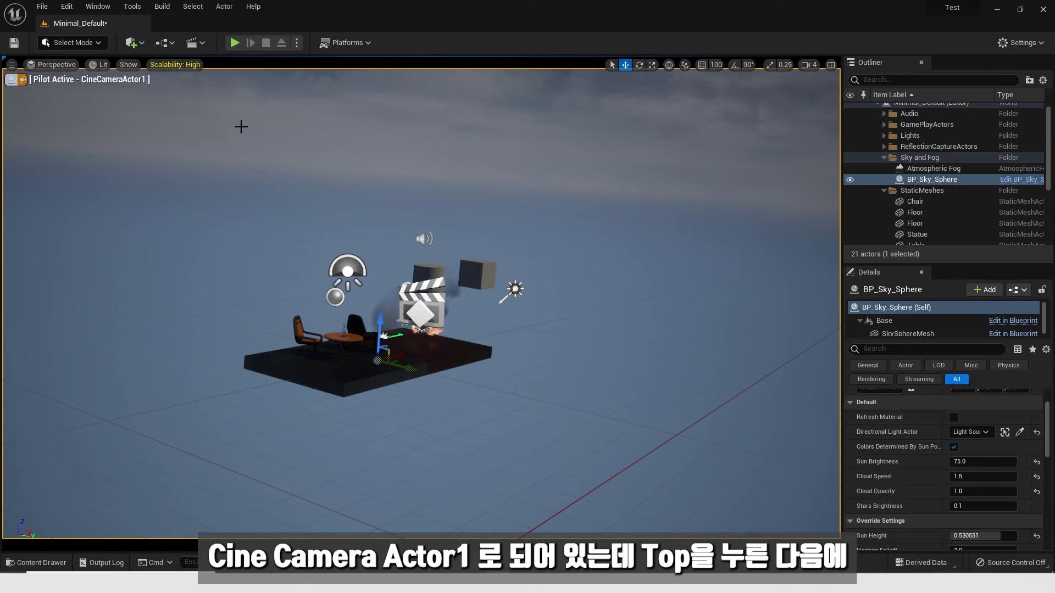
left_click(60, 64)
left_click(58, 106)
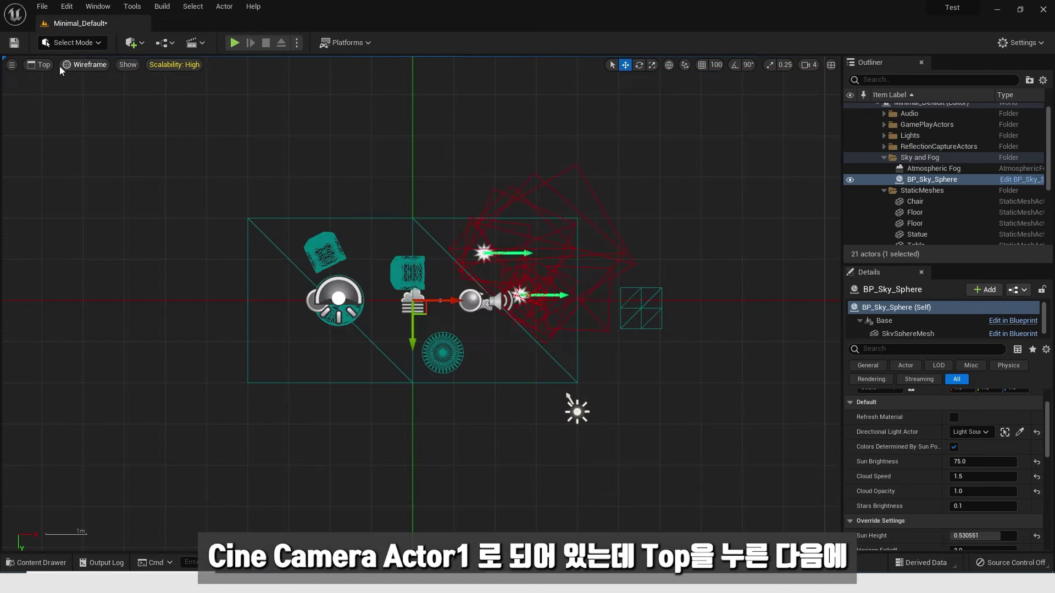
left_click(68, 42)
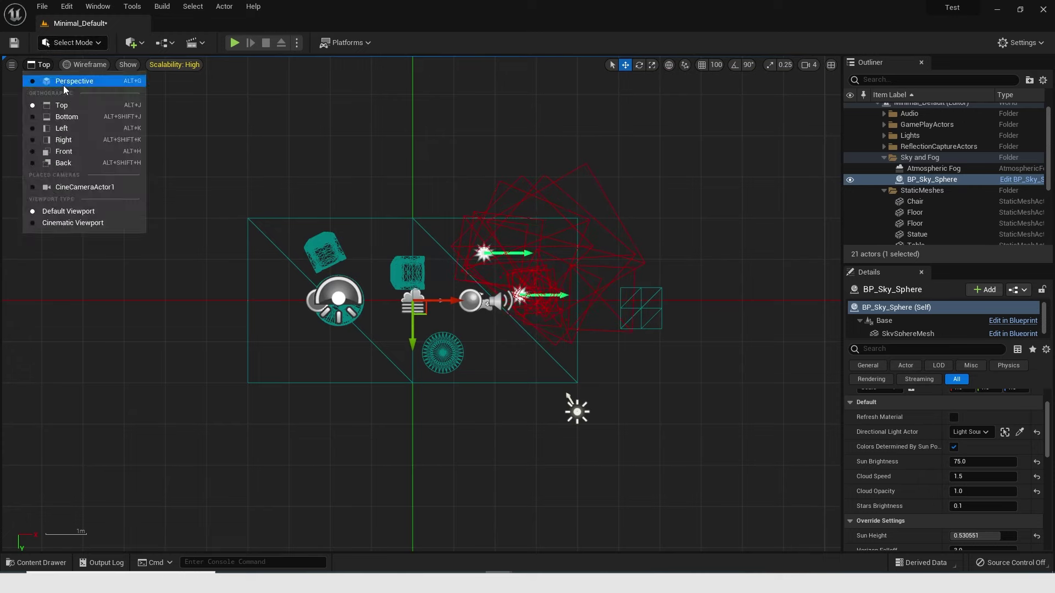
left_click(63, 83)
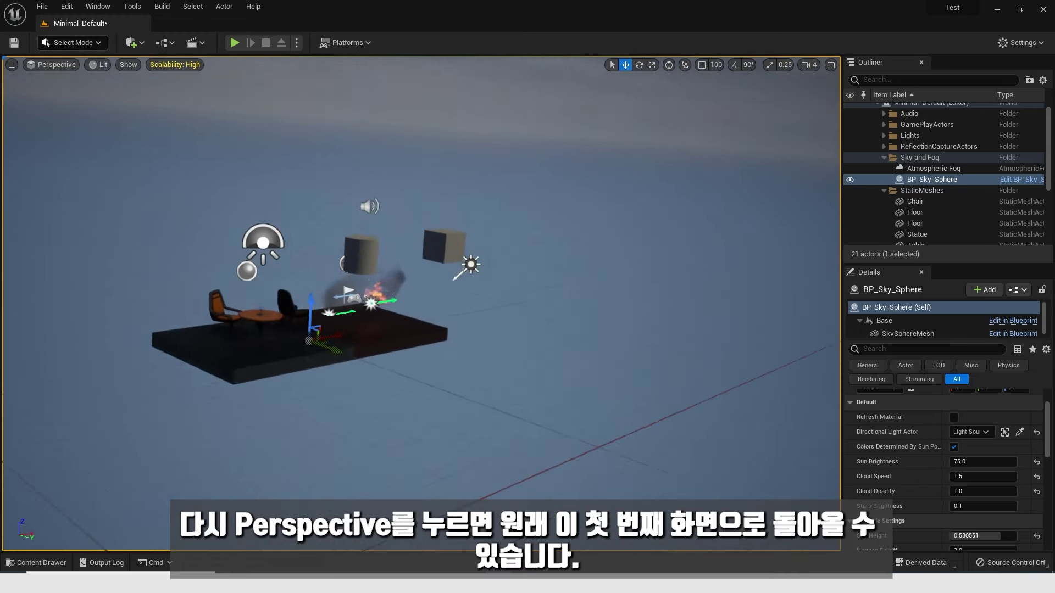
key("w")
key("s")
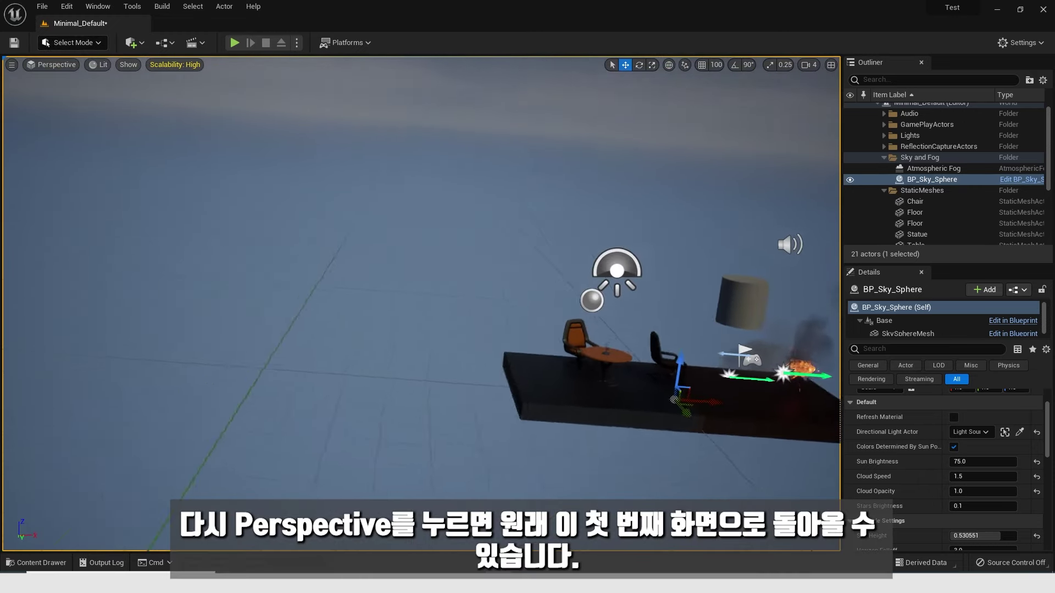
key("a")
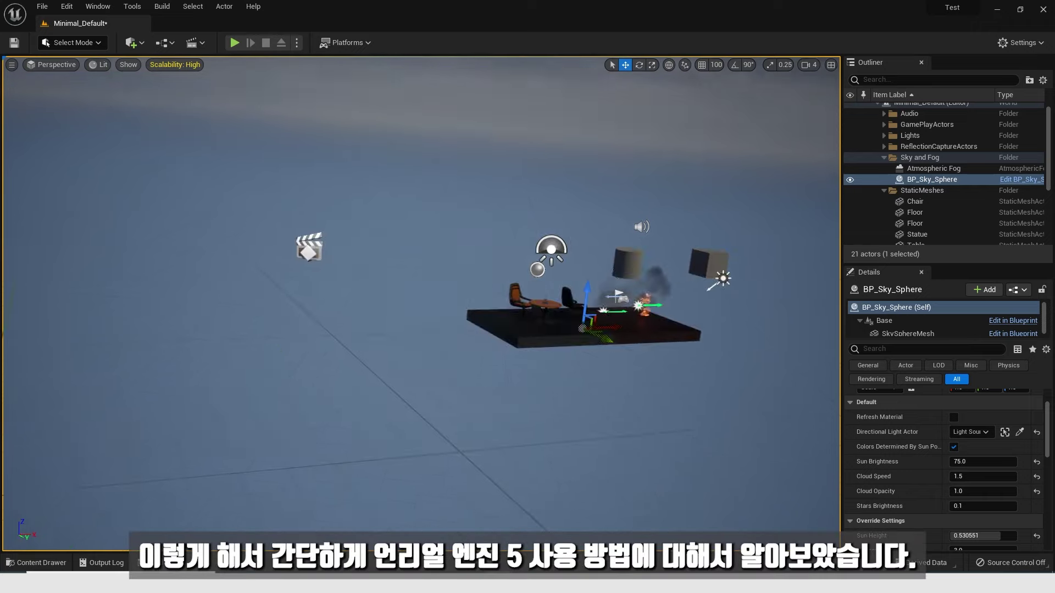
key("a")
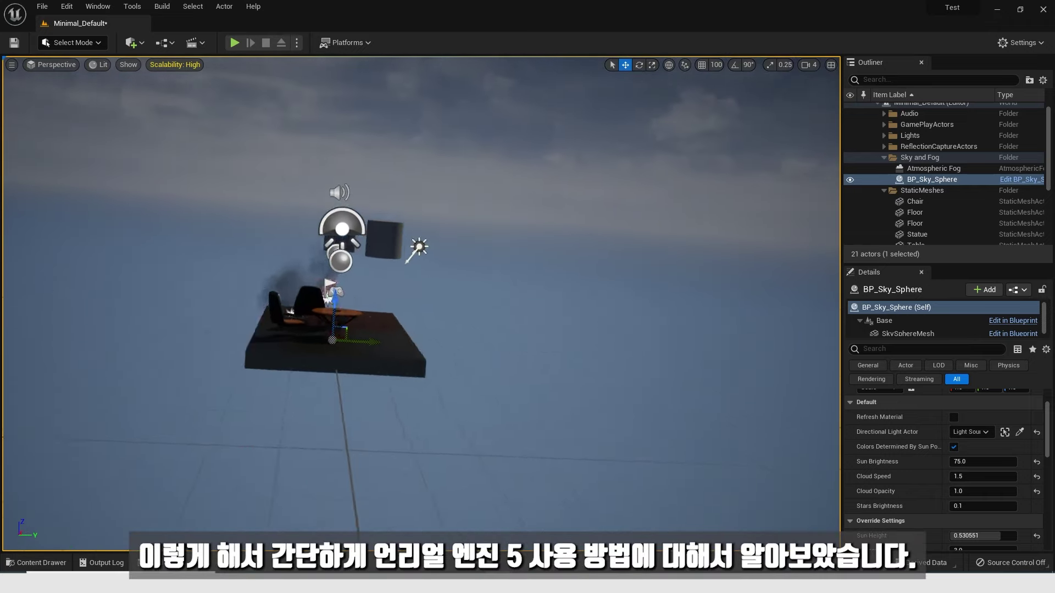
right_click_drag(639, 238, 585, 268)
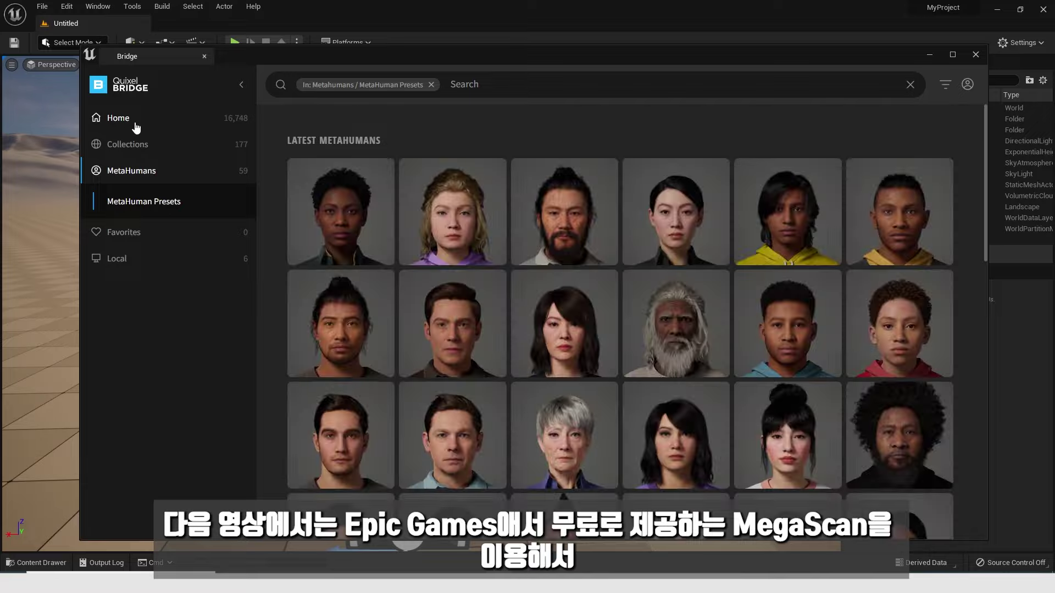
Browse the MetaHuman presets in Quixel Bridge, download Amelia at Highest Quality, and open Collections
scroll(887, 245, "down", 5)
left_click(887, 245)
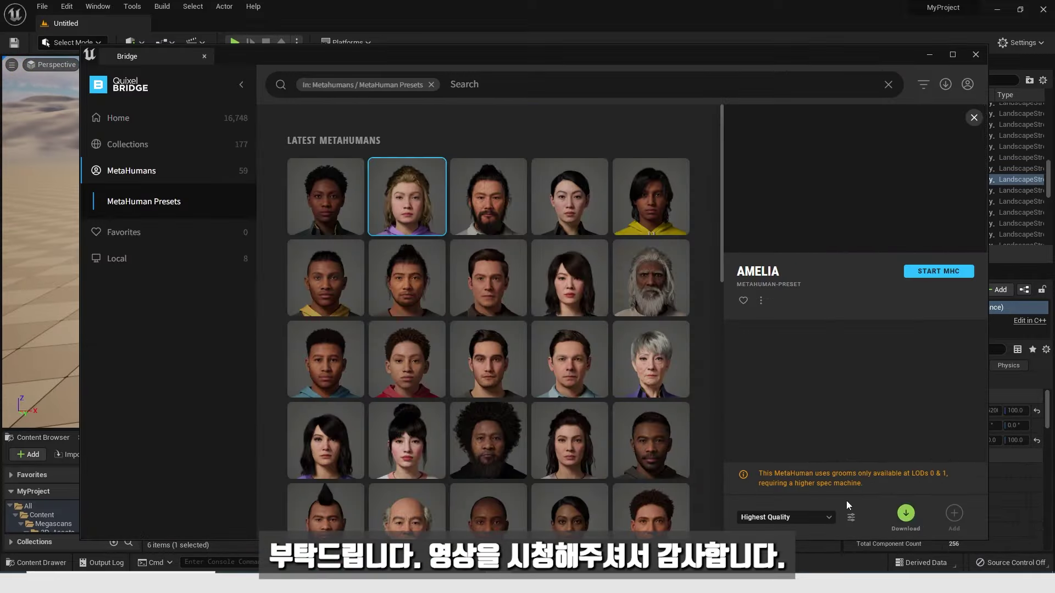
left_click(911, 514)
left_click(127, 144)
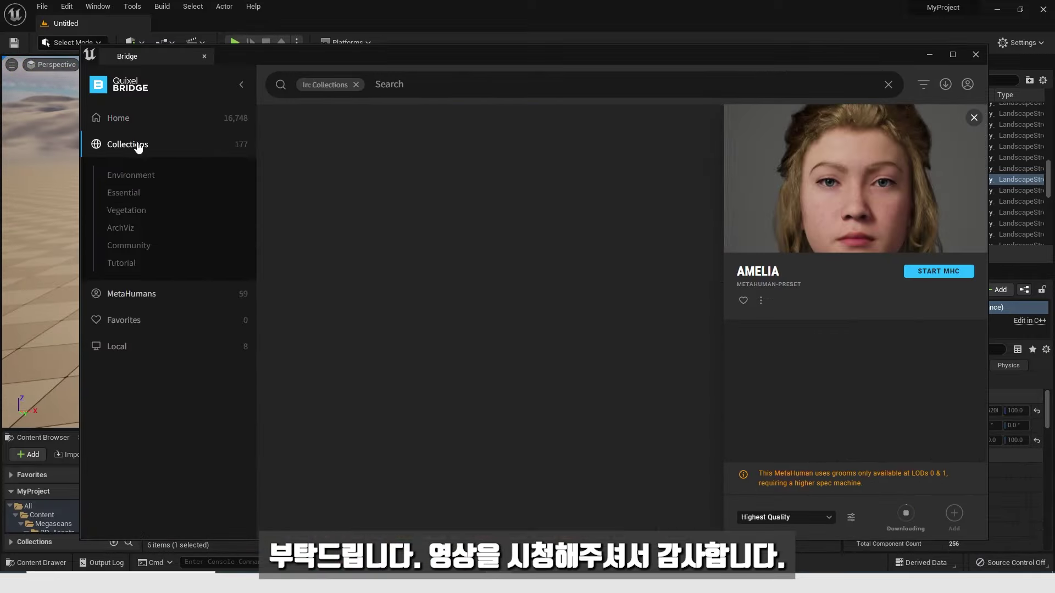